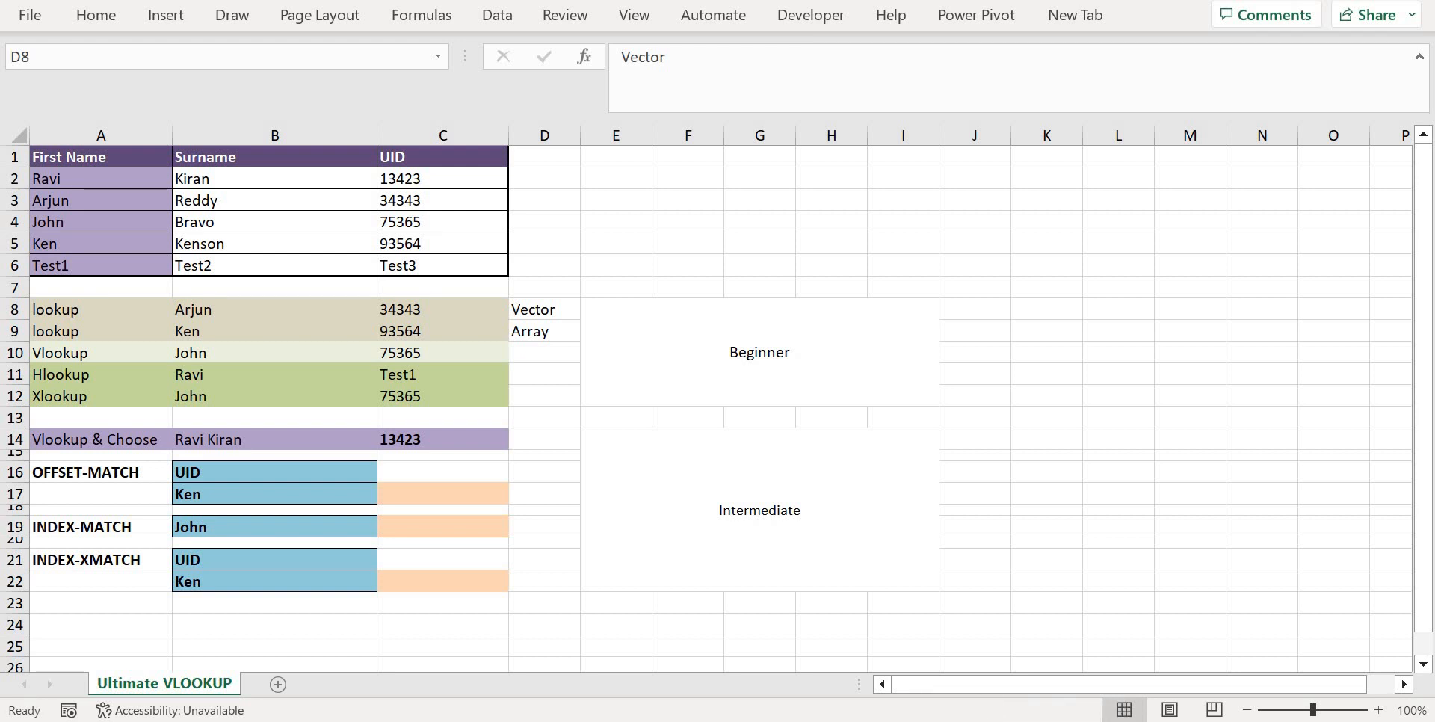
# Inspect the LOOKUP formula in C8 and the Vector and Array labels beside the two lookup rows
pyautogui.click(442, 309)
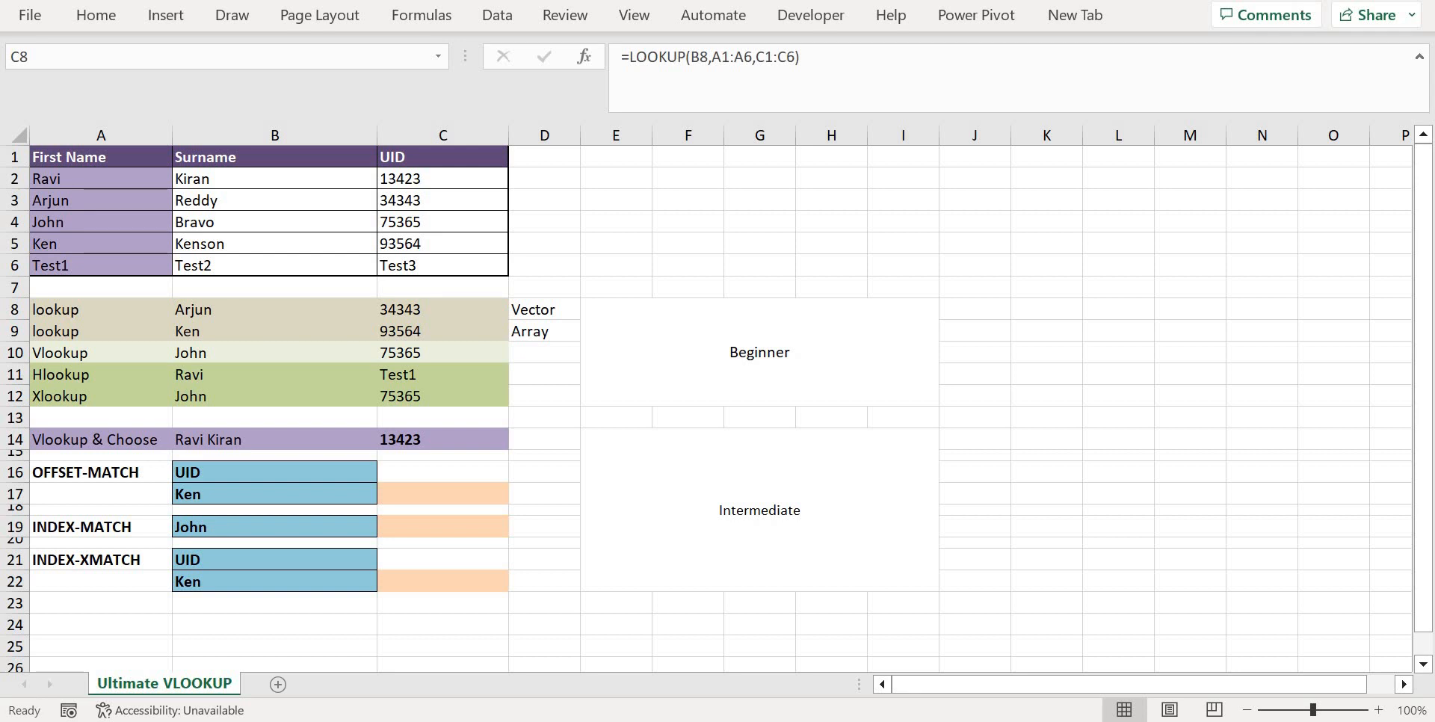
pyautogui.press('F2')
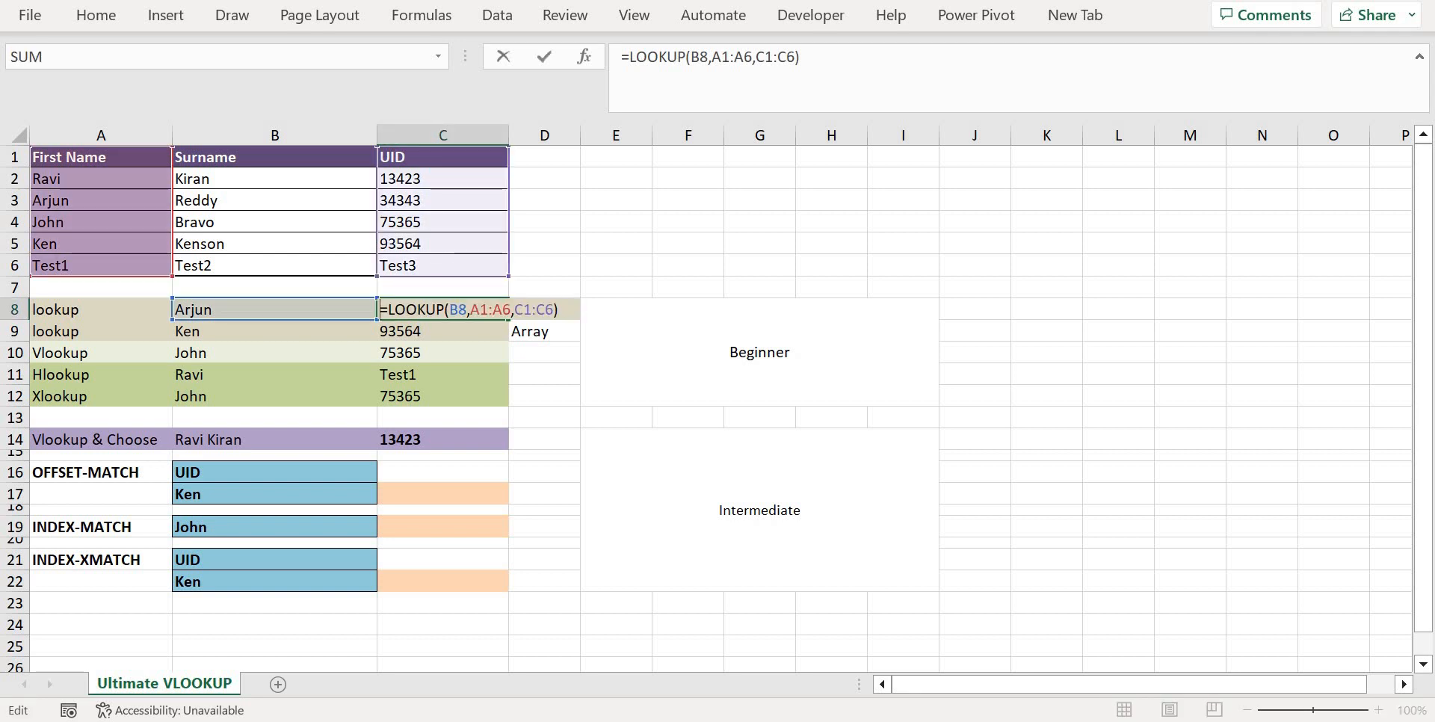
pyautogui.press('Return')
pyautogui.click(101, 309)
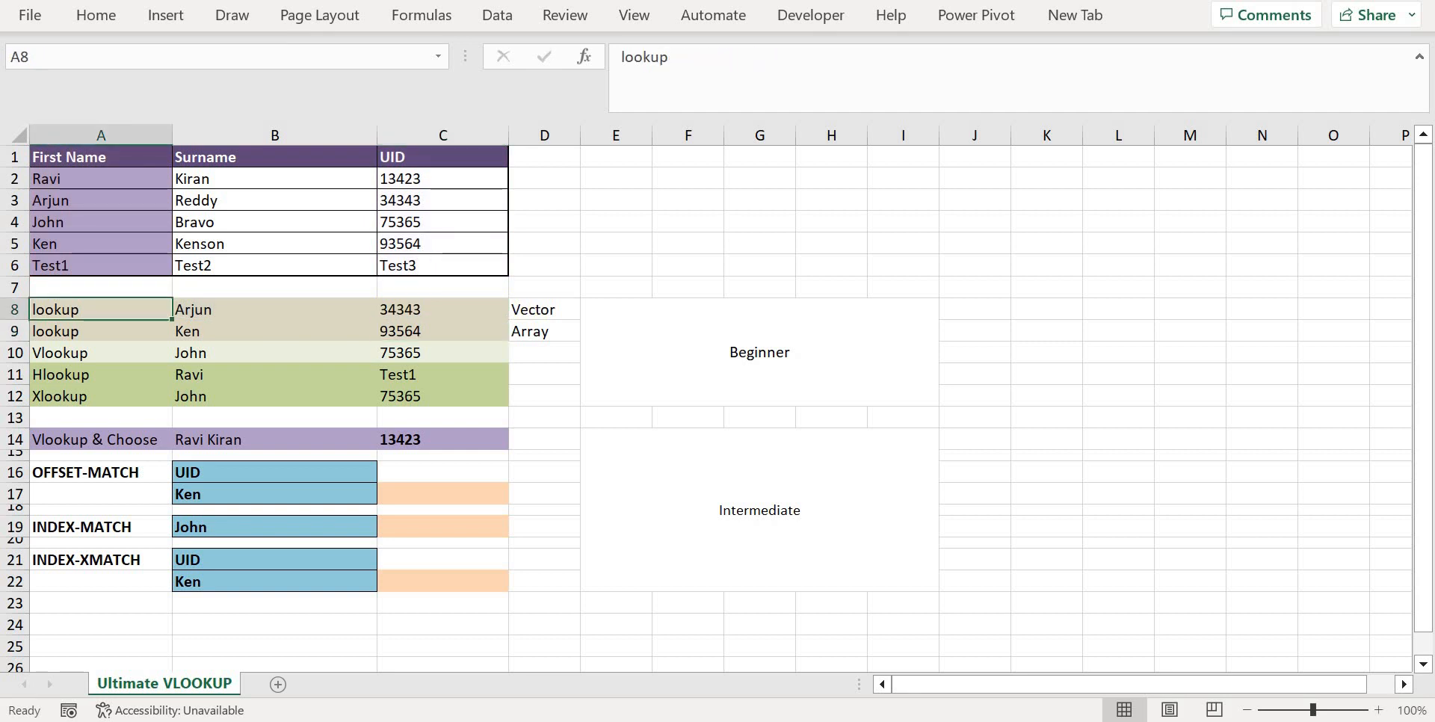
pyautogui.click(544, 309)
pyautogui.click(544, 331)
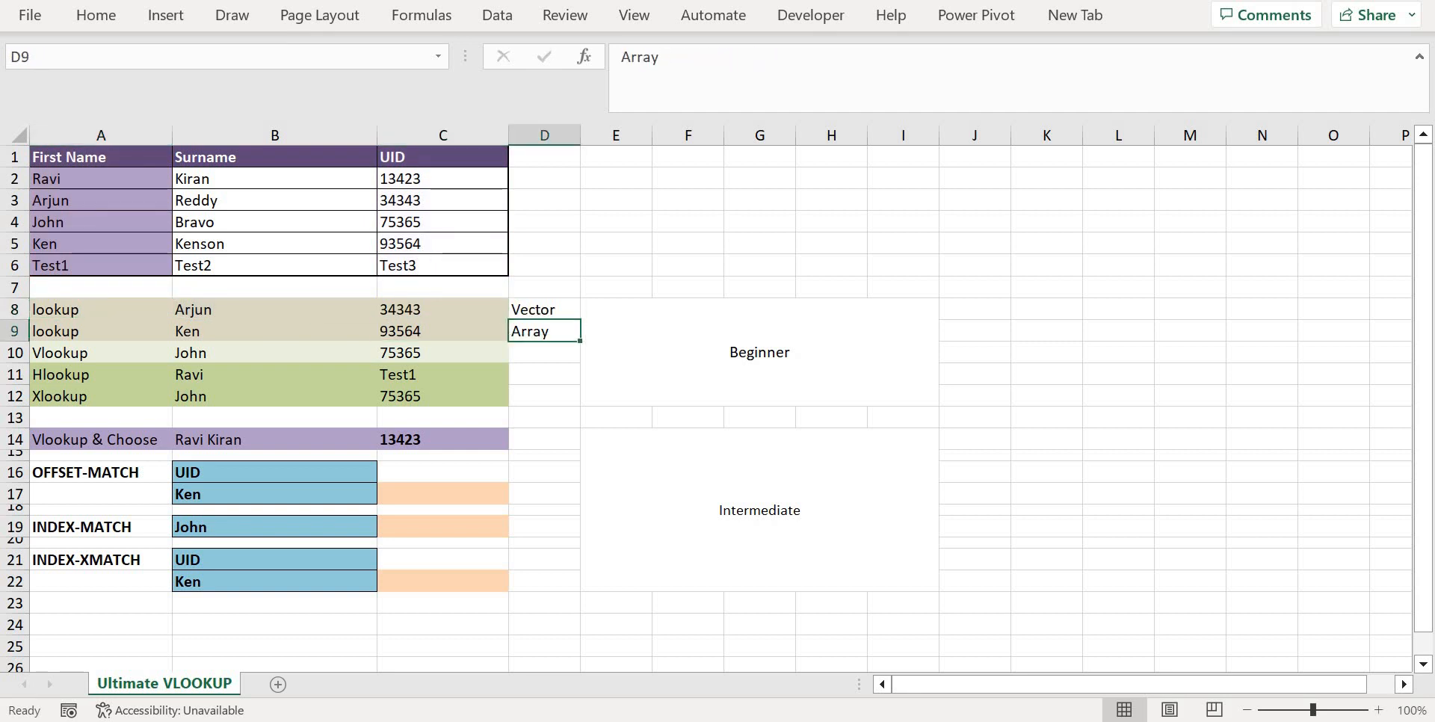
# Examine the lookup value, lookup vector and result vector arguments of the vector LOOKUP formula in C8
pyautogui.click(443, 310)
pyautogui.press('F2')
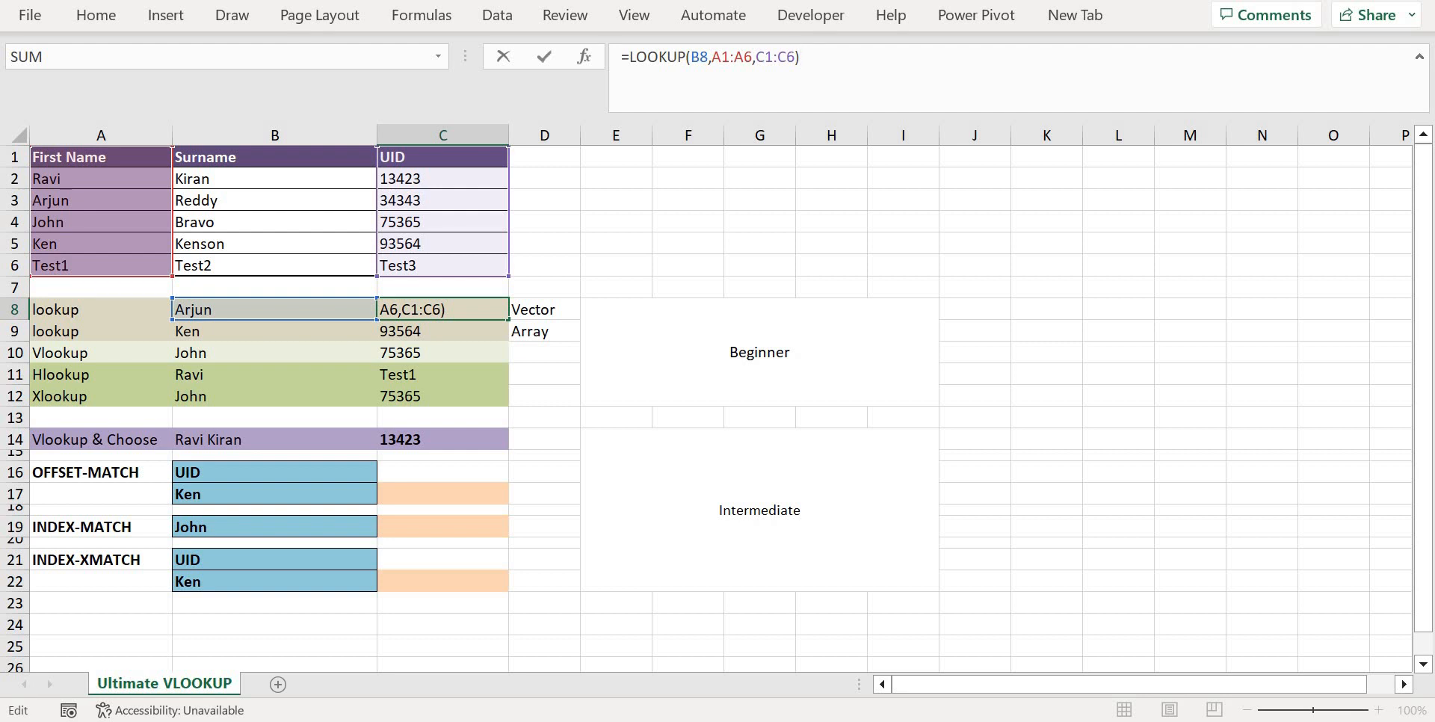
pyautogui.click(699, 57)
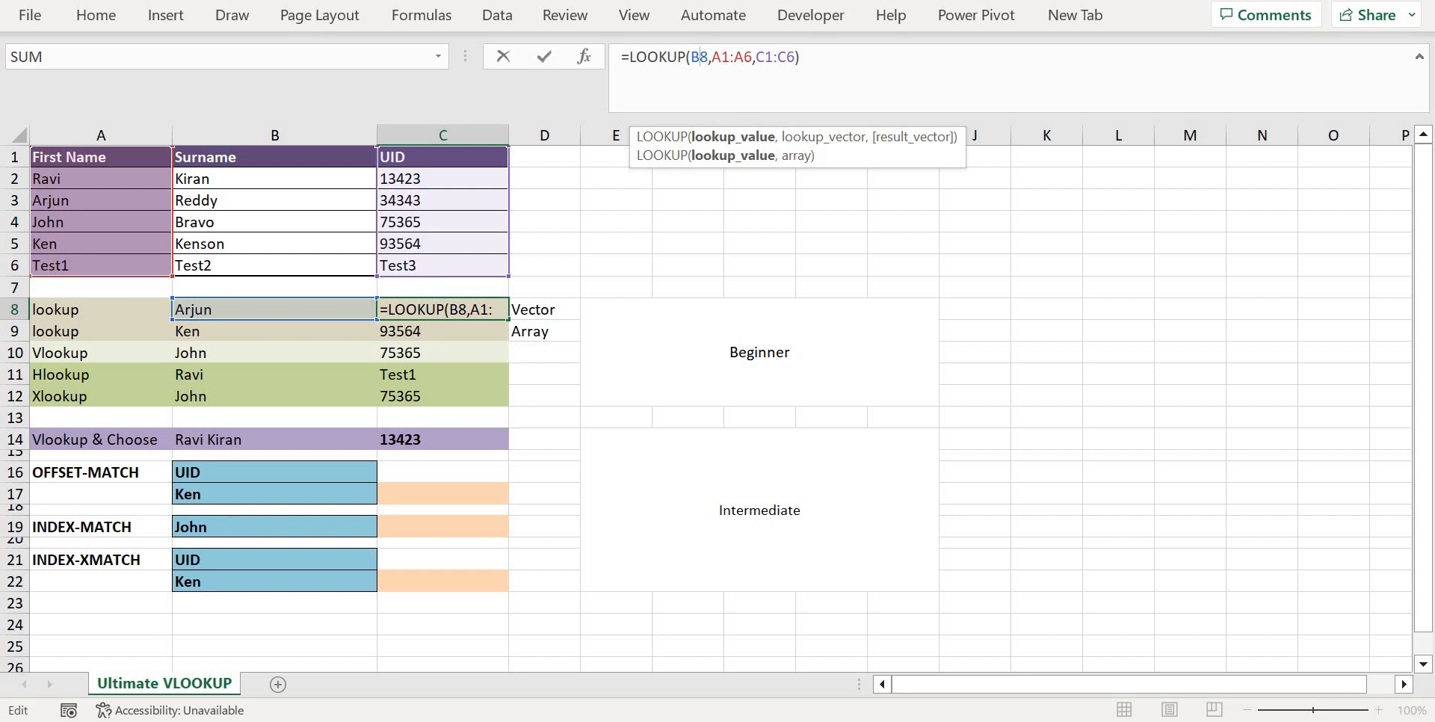
pyautogui.click(734, 57)
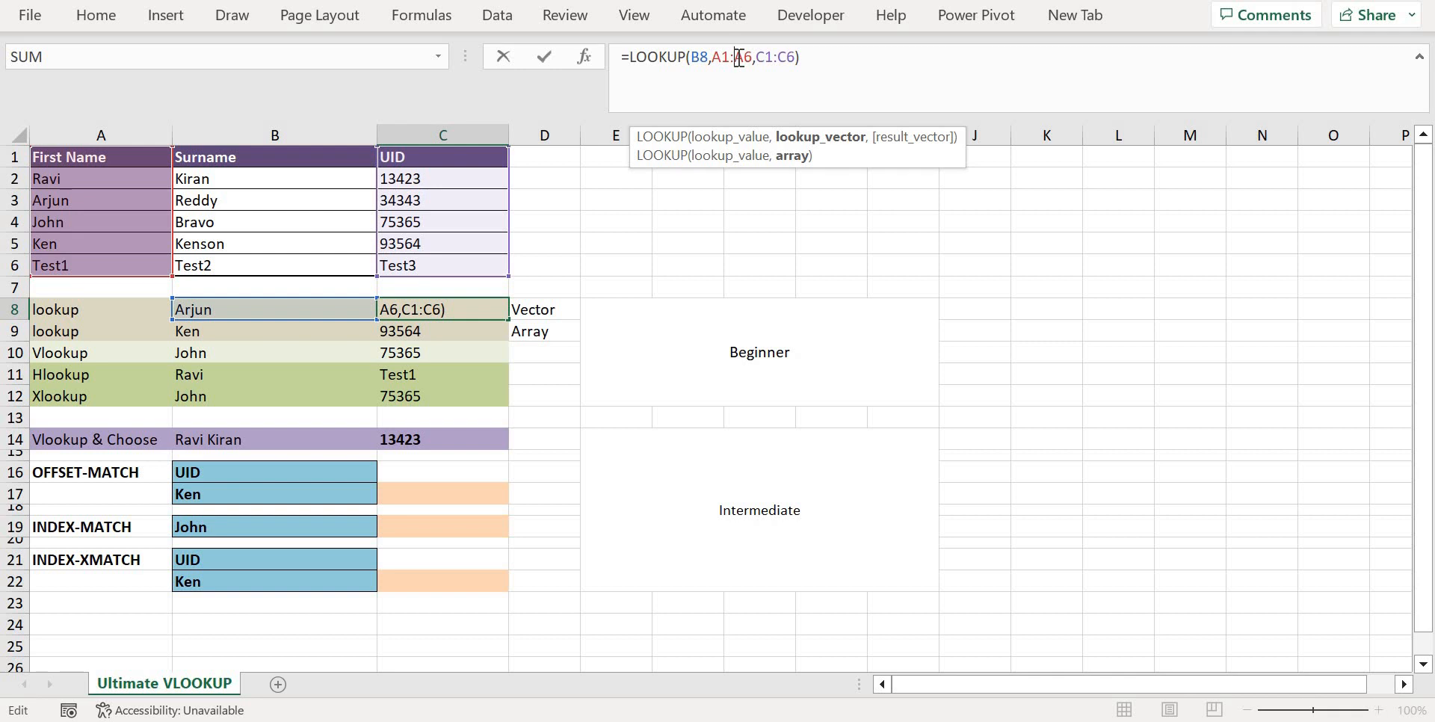
pyautogui.click(776, 56)
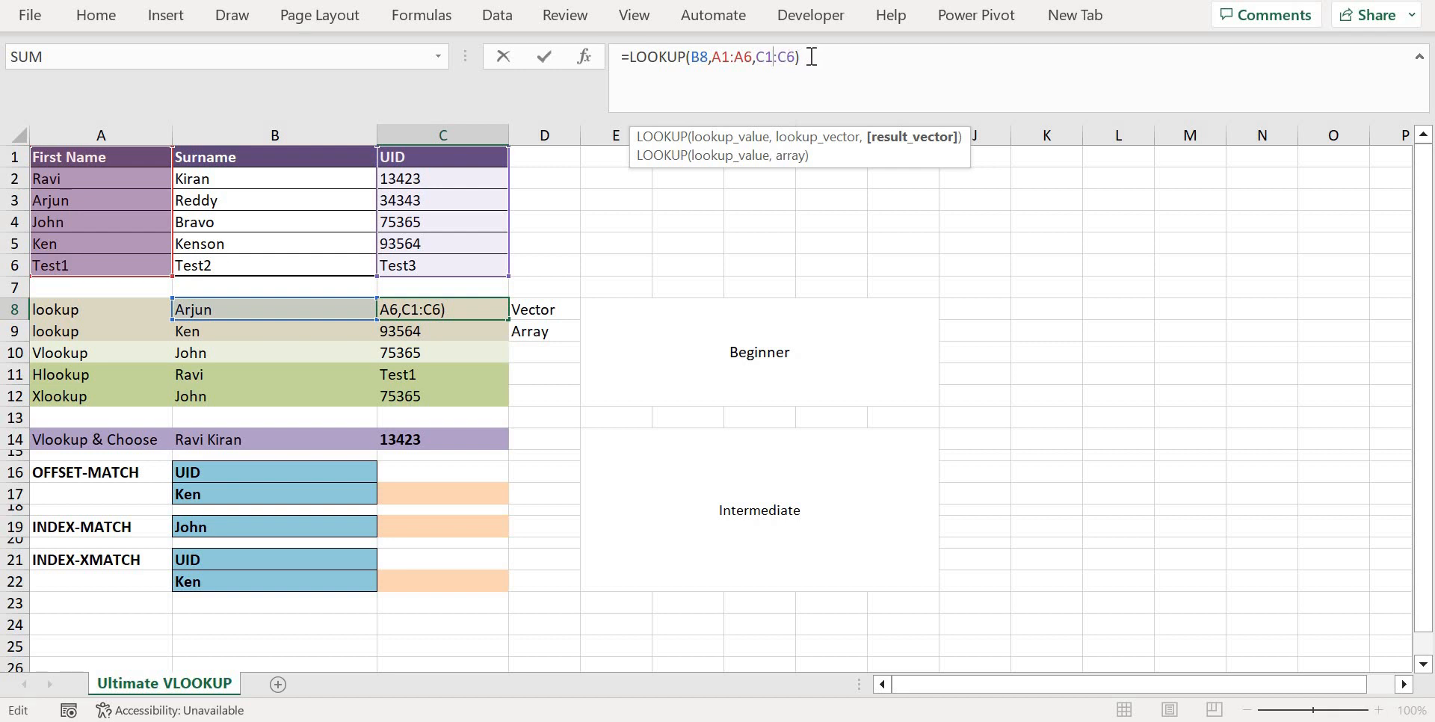
pyautogui.click(812, 56)
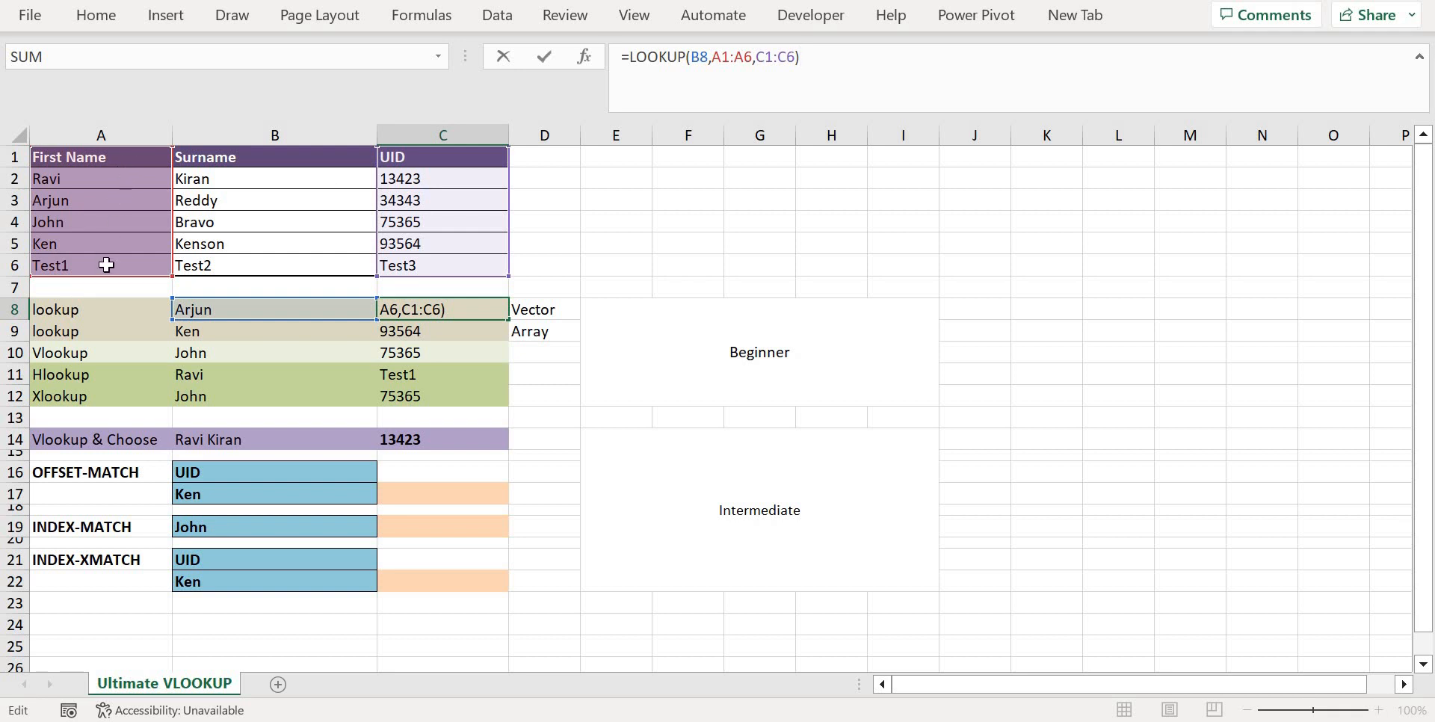
pyautogui.press('Return')
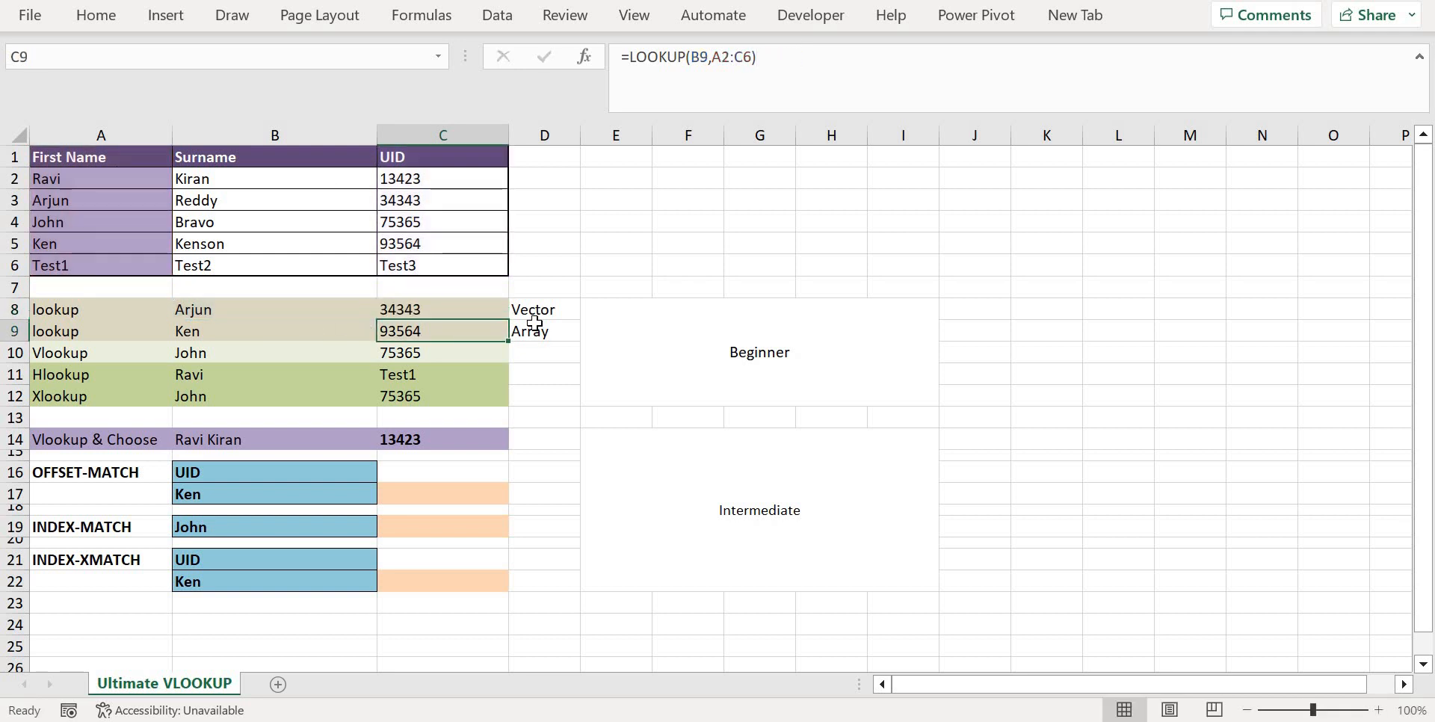
# Examine the lookup value and array arguments of the array-form LOOKUP formula in C9
pyautogui.click(544, 329)
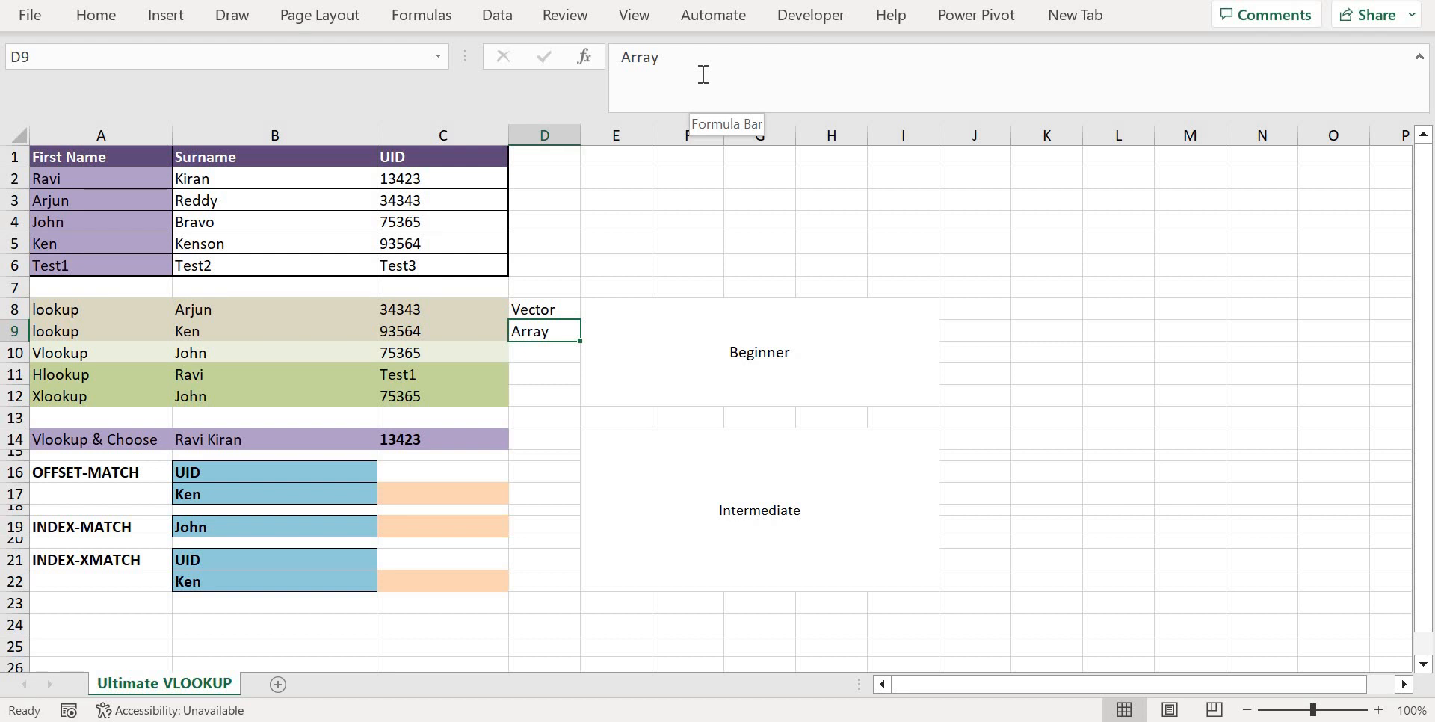
pyautogui.click(416, 331)
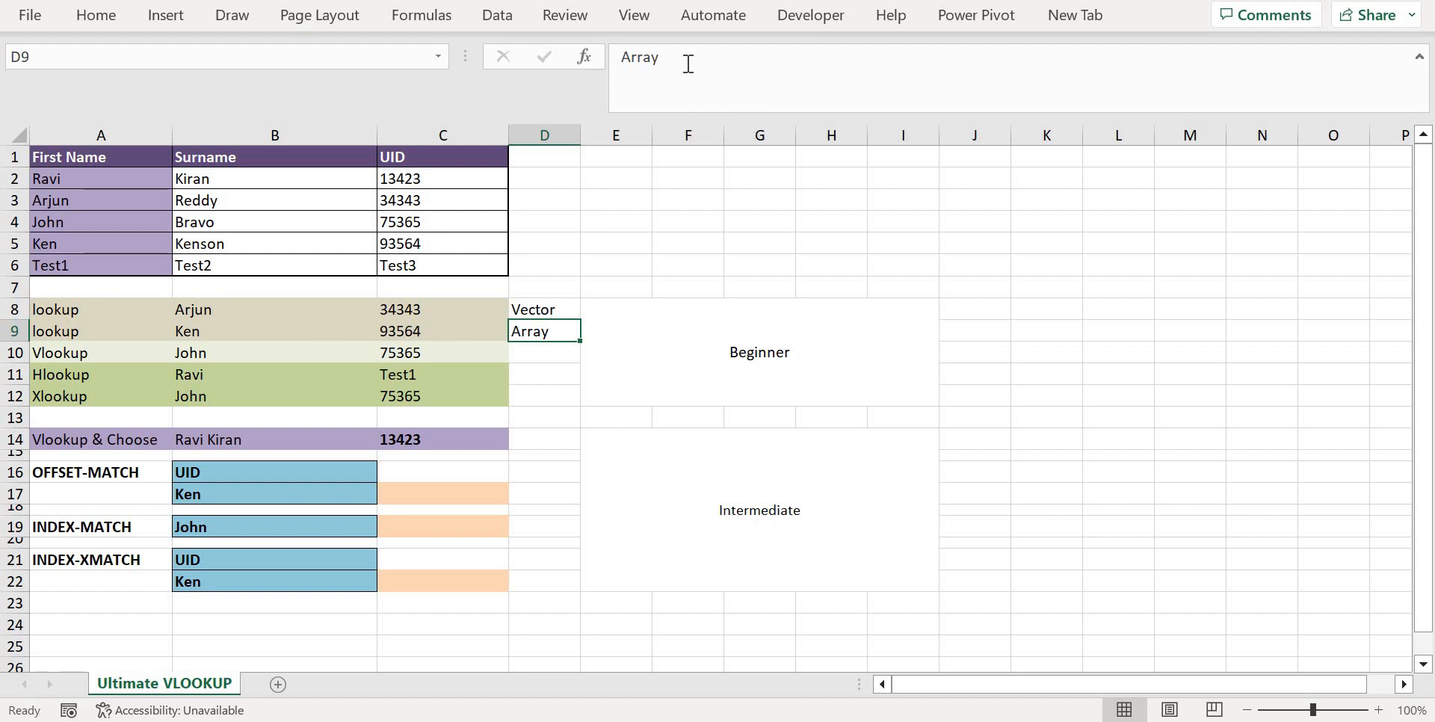
pyautogui.click(703, 58)
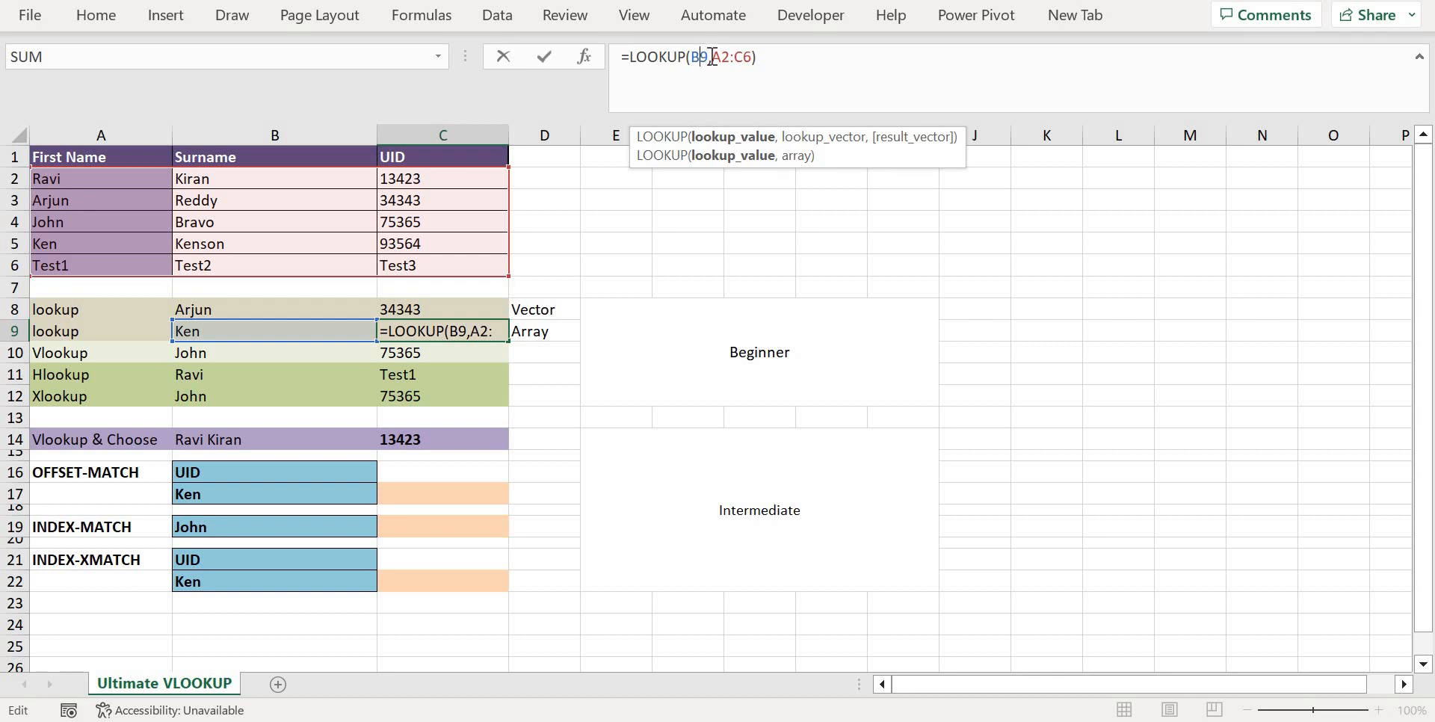
pyautogui.click(738, 60)
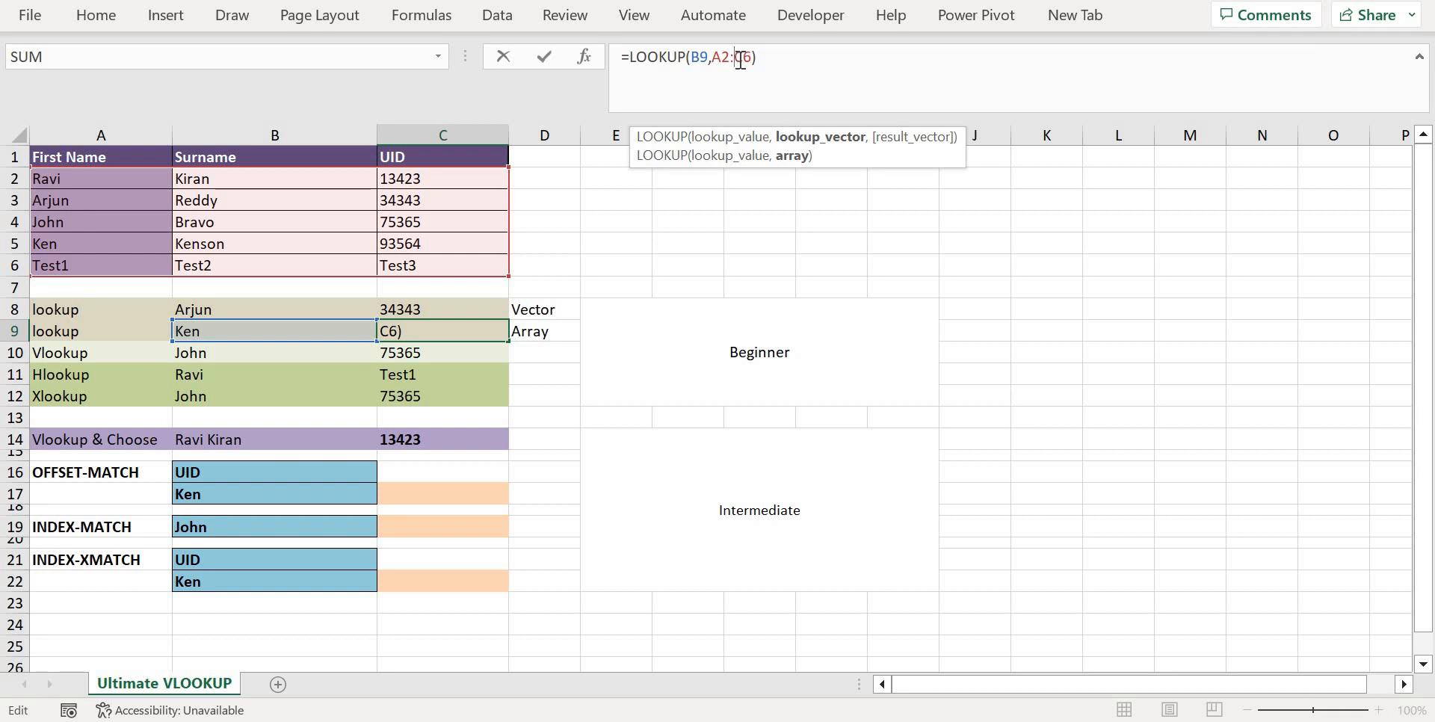
pyautogui.press('Return')
pyautogui.press('Up')
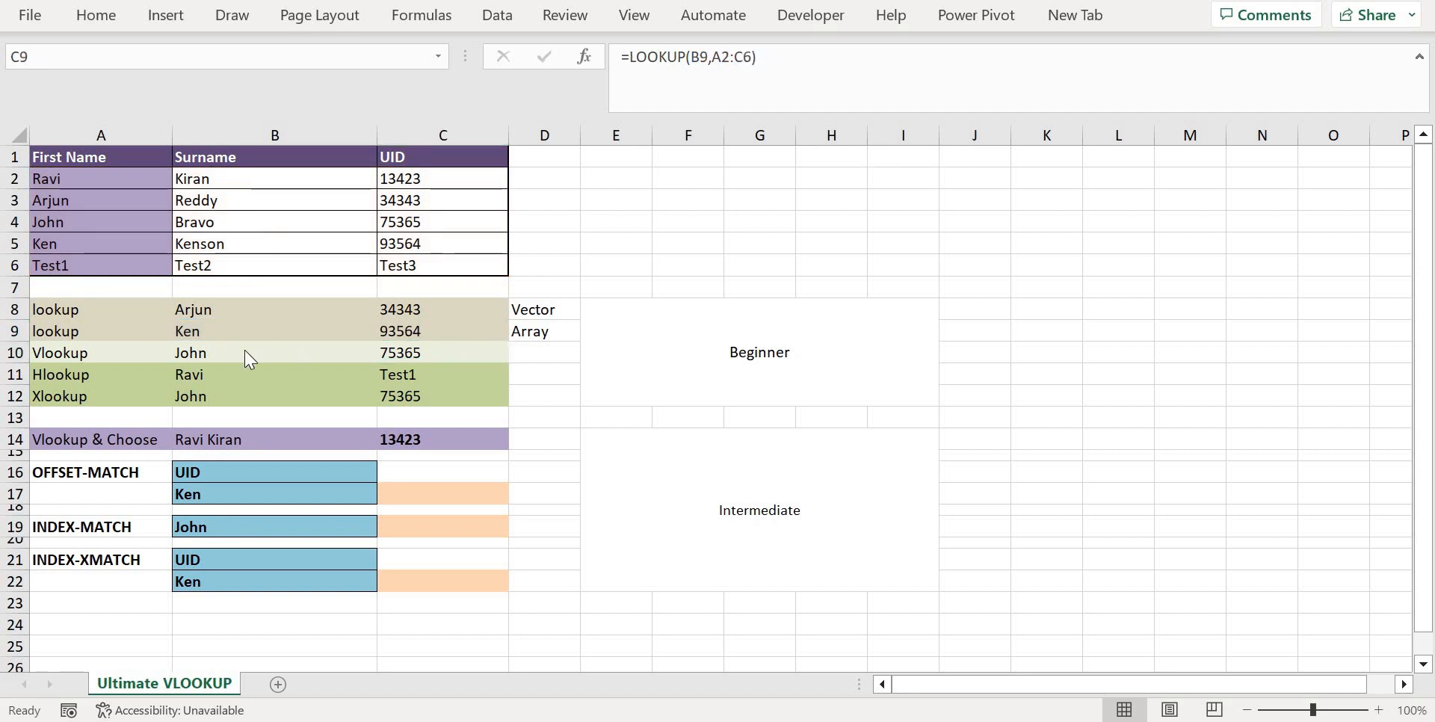
# Examine the range lookup and lookup value arguments of the VLOOKUP formula in C10
pyautogui.click(125, 355)
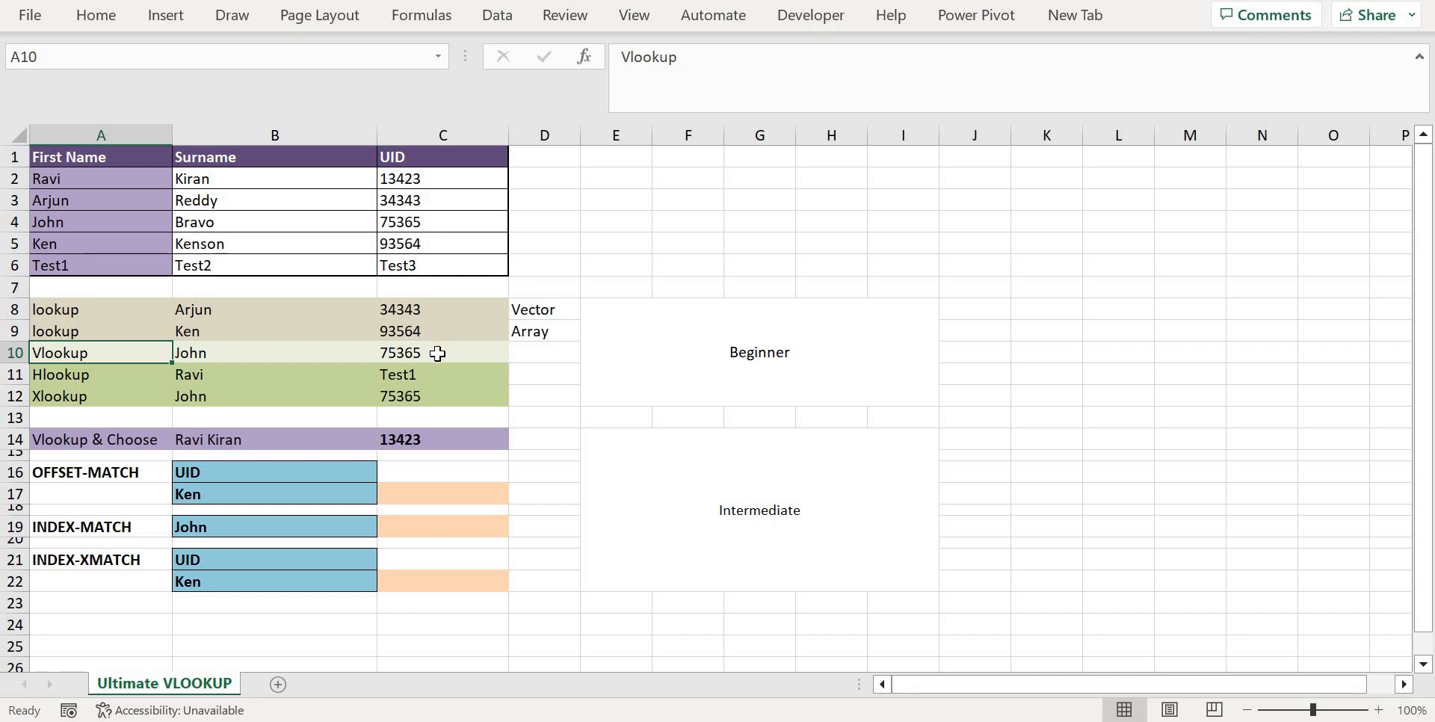
pyautogui.click(439, 352)
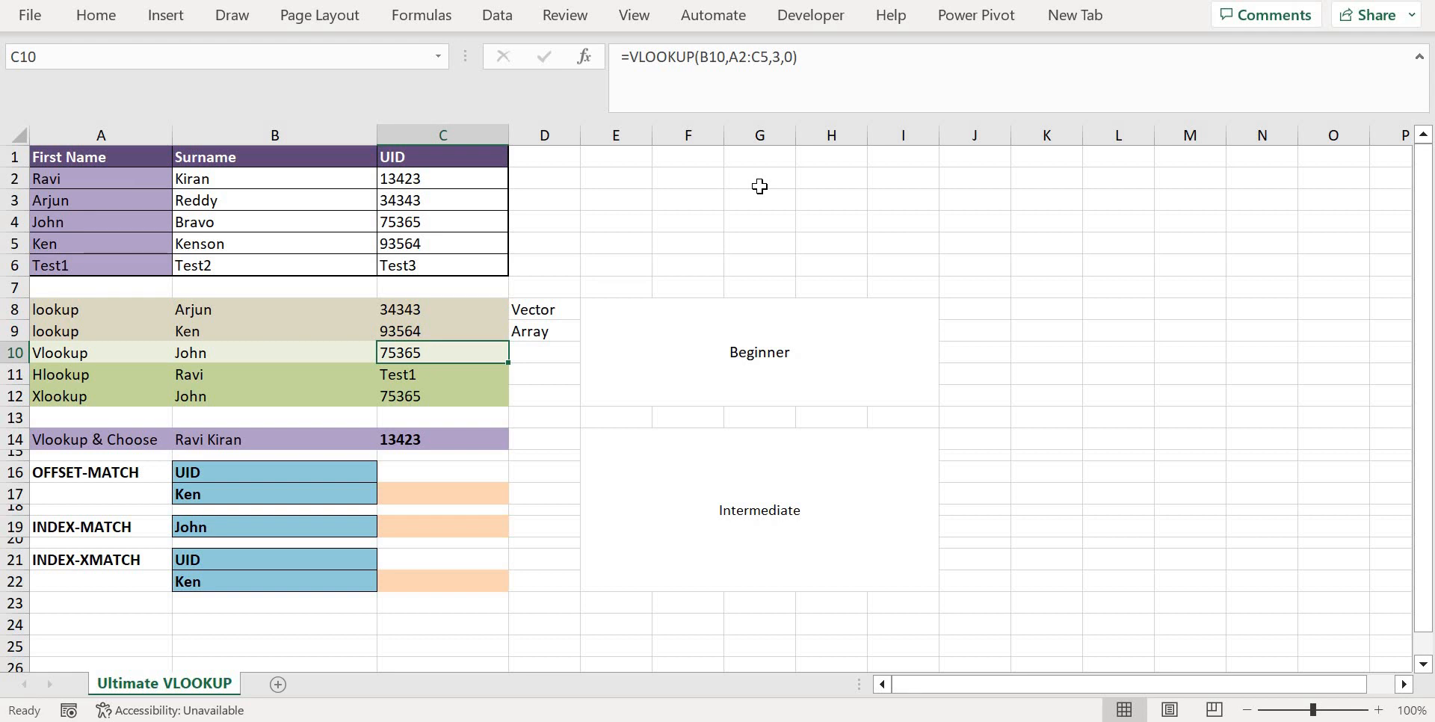
pyautogui.click(793, 61)
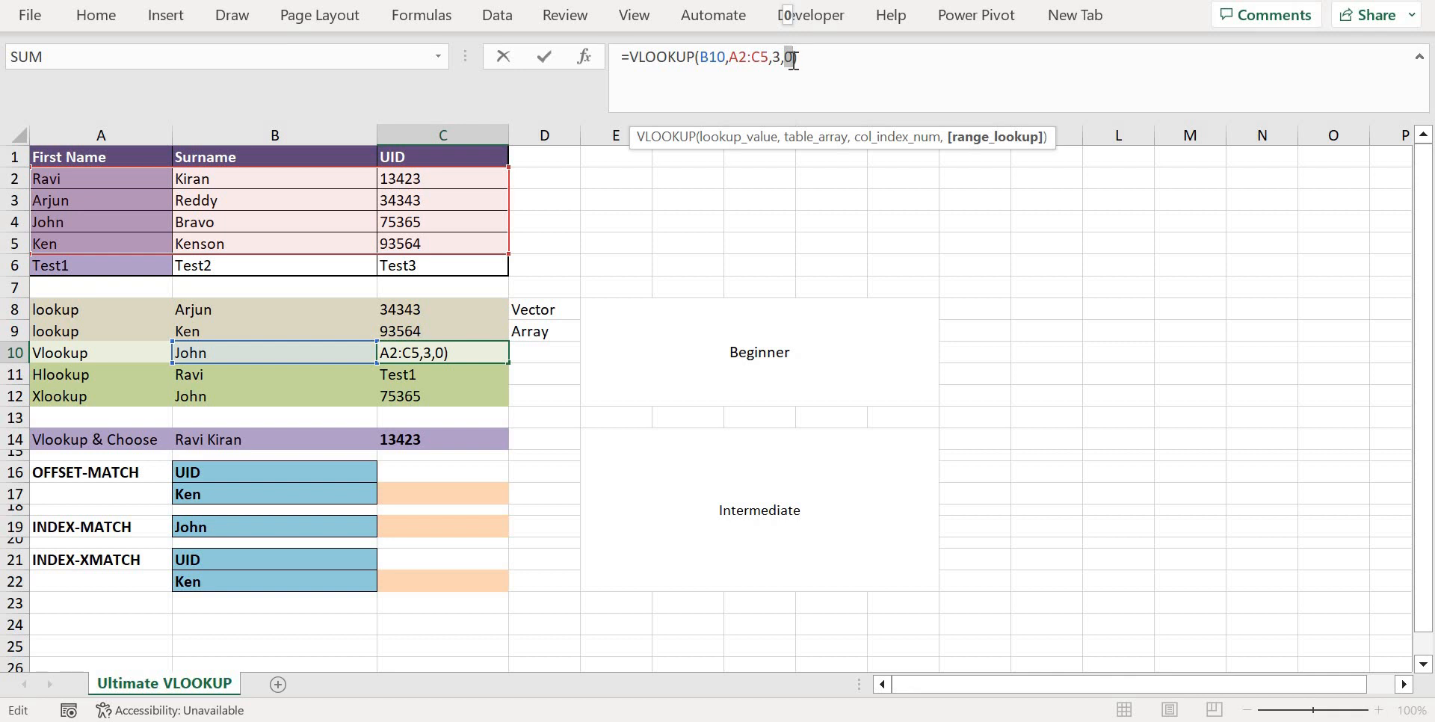
pyautogui.click(714, 58)
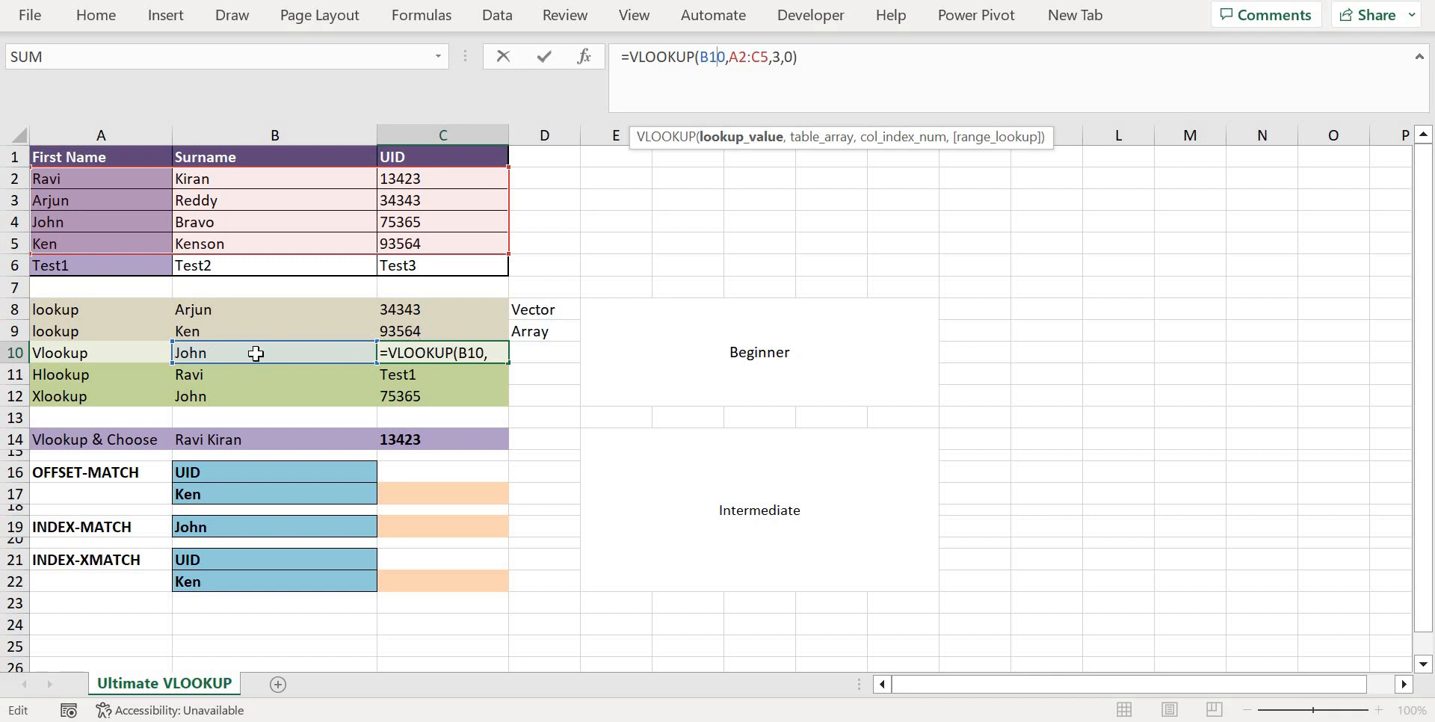
pyautogui.press('Return')
pyautogui.press('Up')
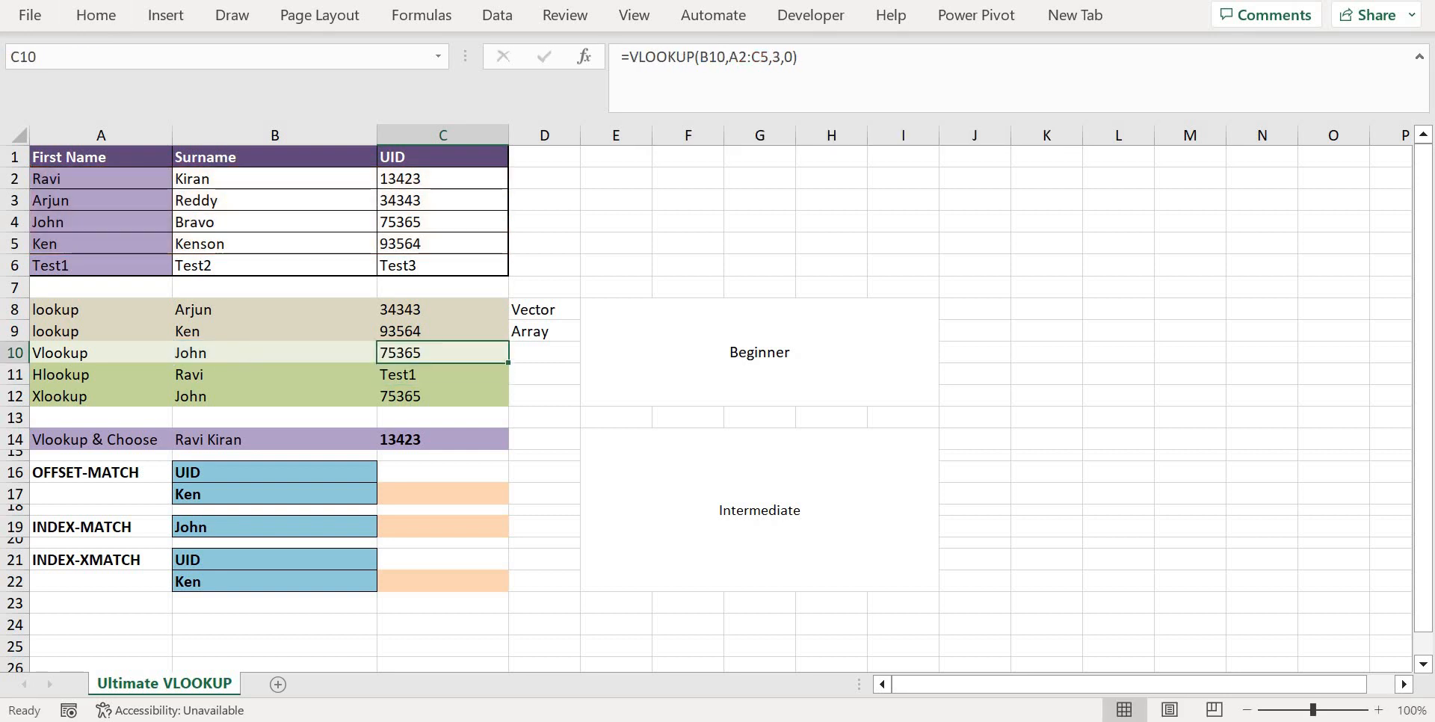
# Examine the HLOOKUP formula in C11, including its lookup value argument and referenced table range
pyautogui.press('Down')
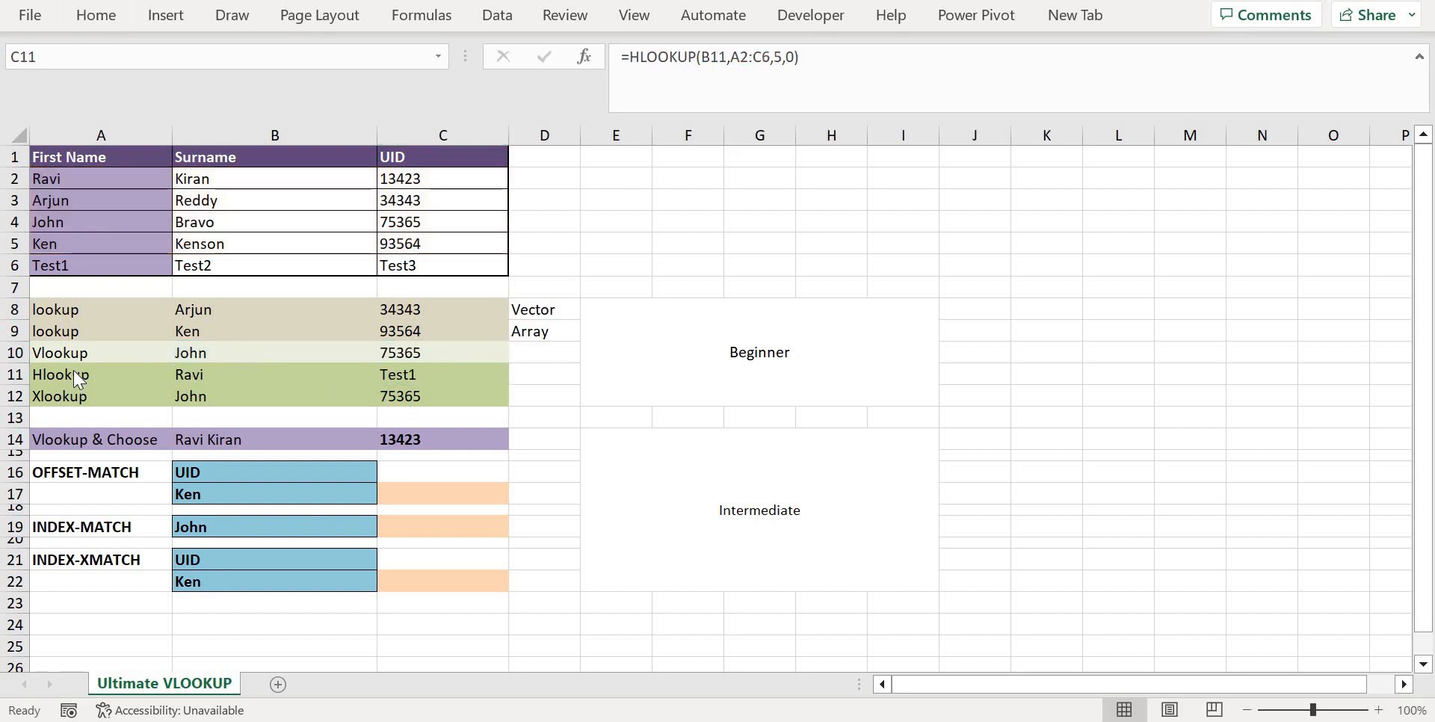
pyautogui.press('F2')
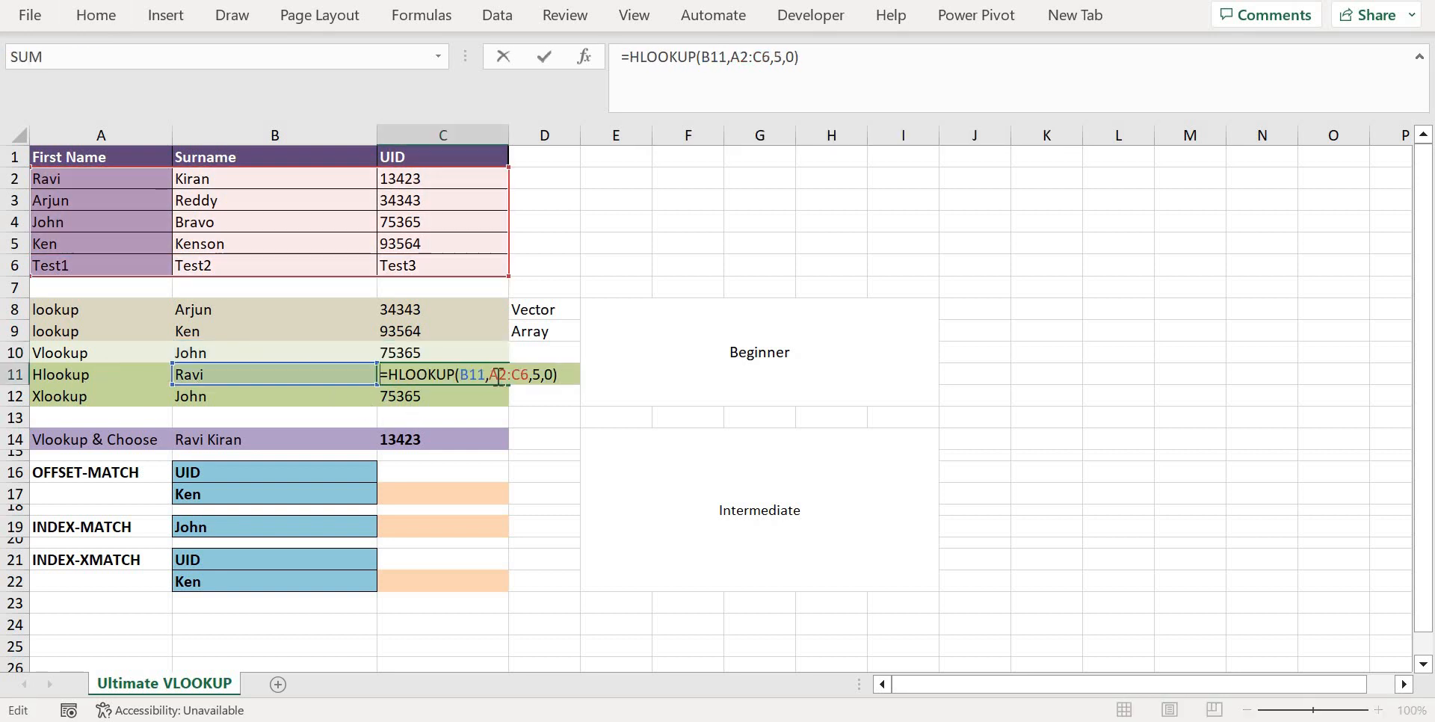
pyautogui.click(718, 70)
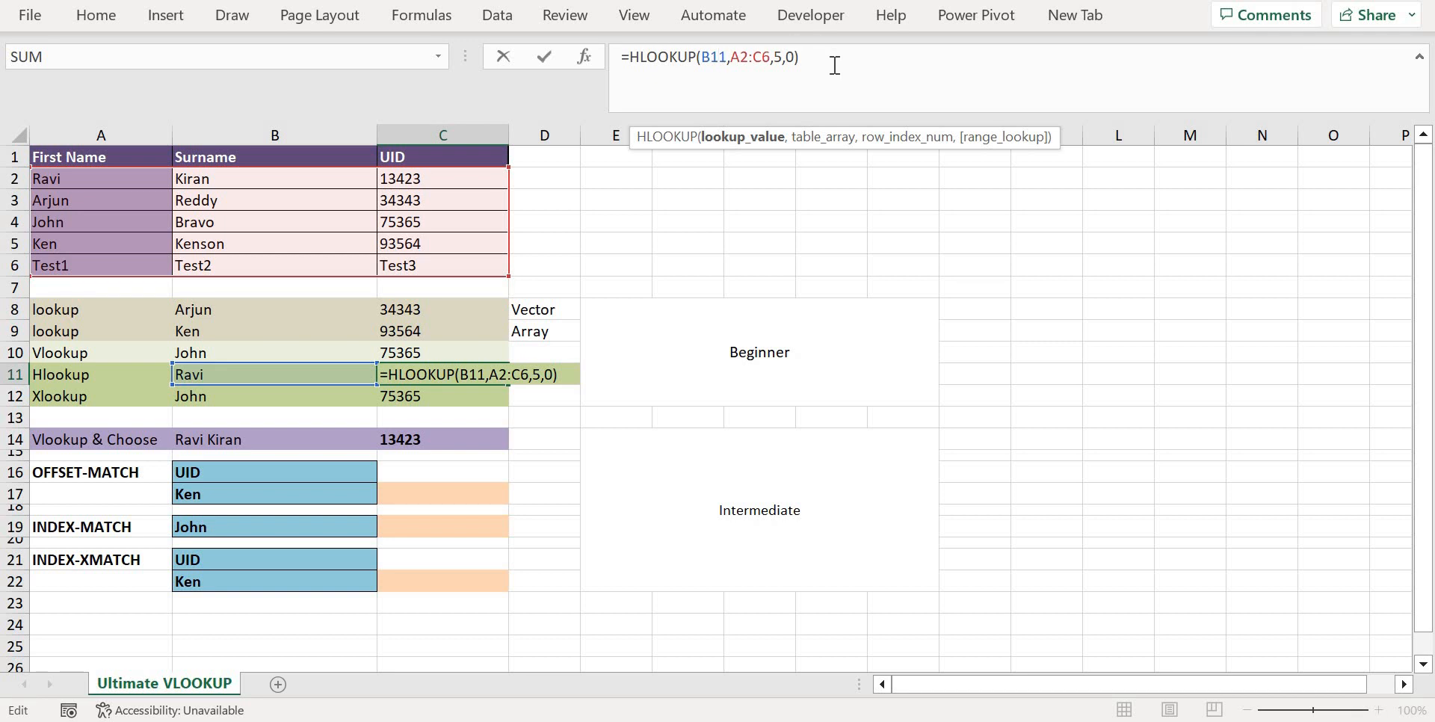
pyautogui.press('Return')
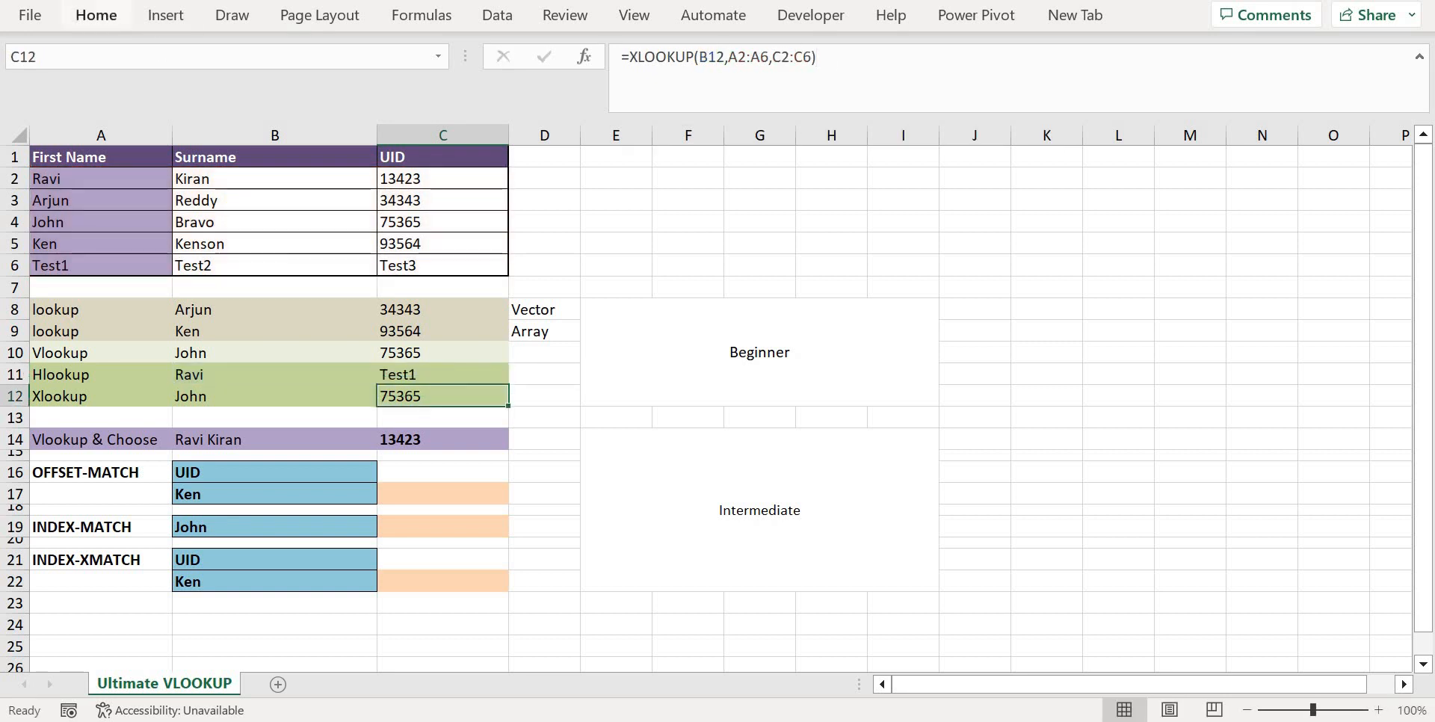
# Examine the lookup value and return array arguments of the XLOOKUP formula in C12
pyautogui.press('Left')
pyautogui.press('Left')
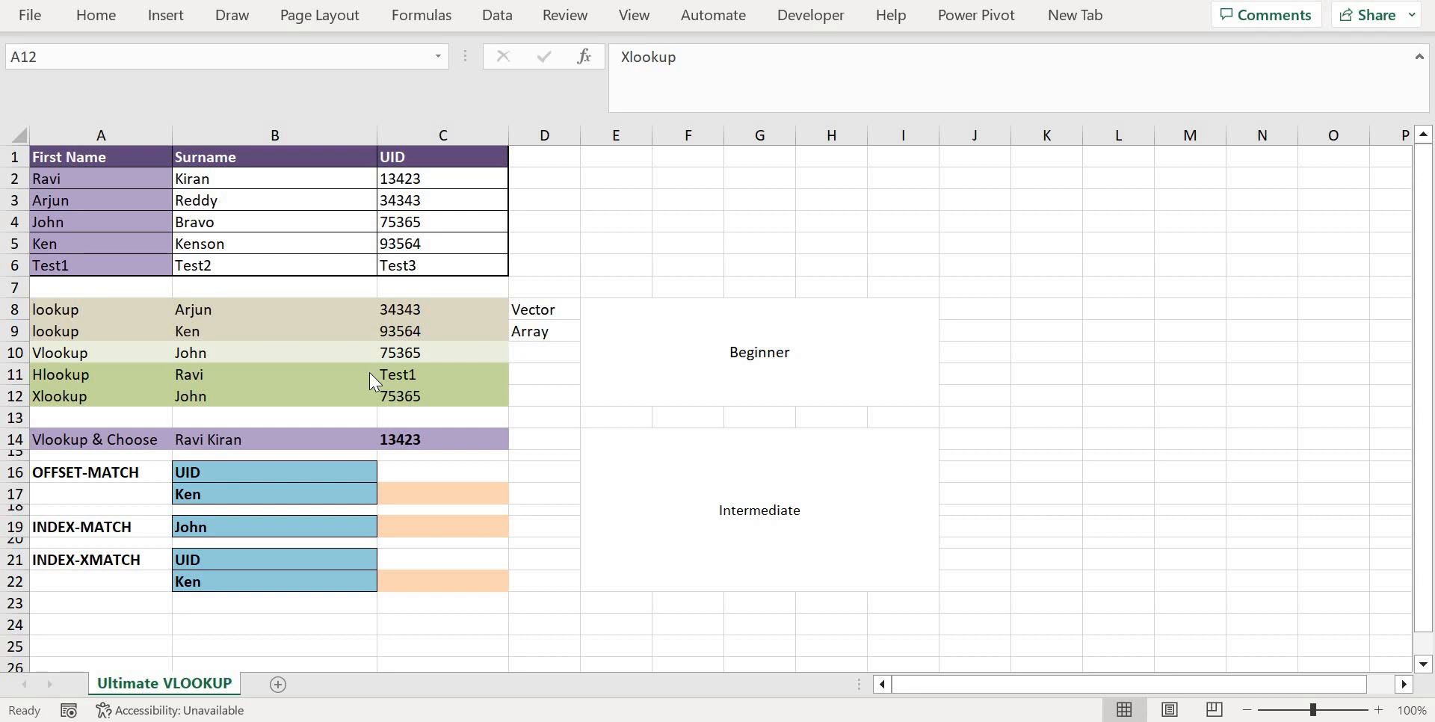
pyautogui.click(420, 394)
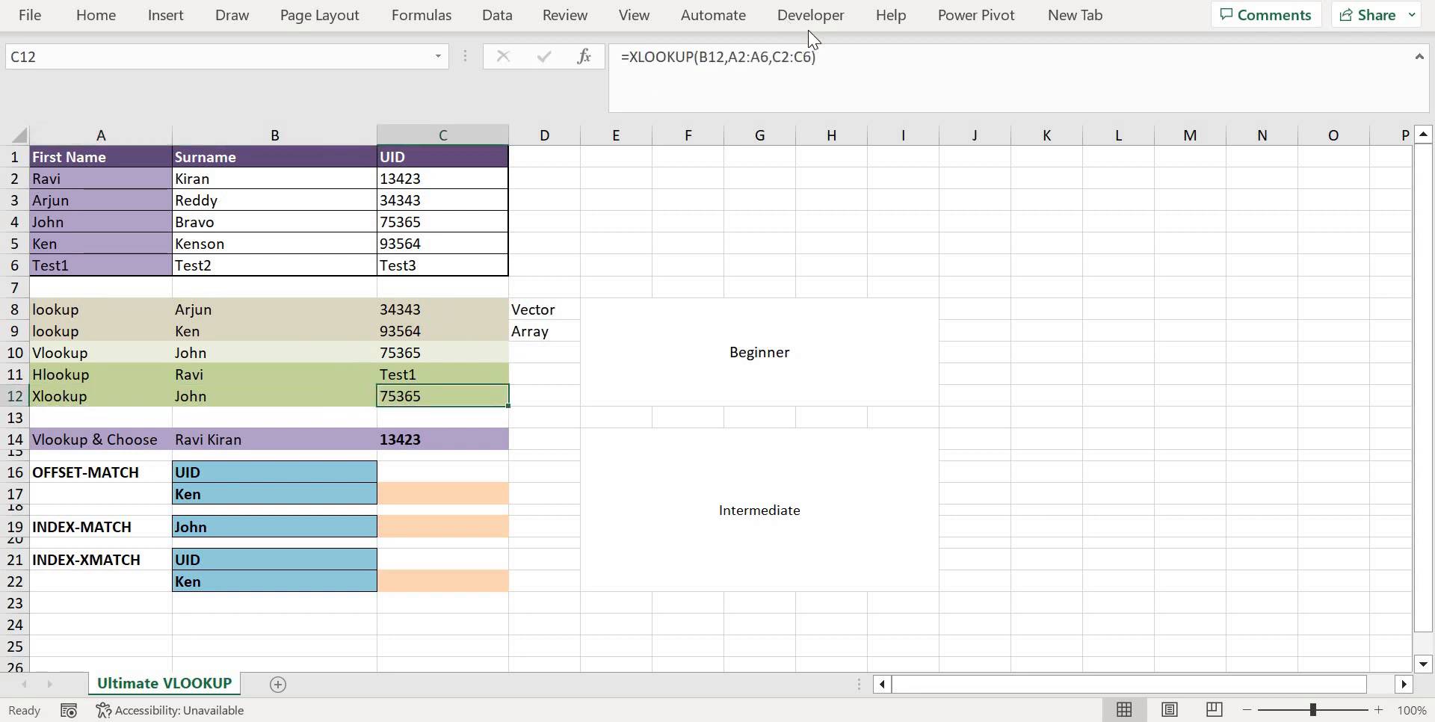
pyautogui.click(836, 59)
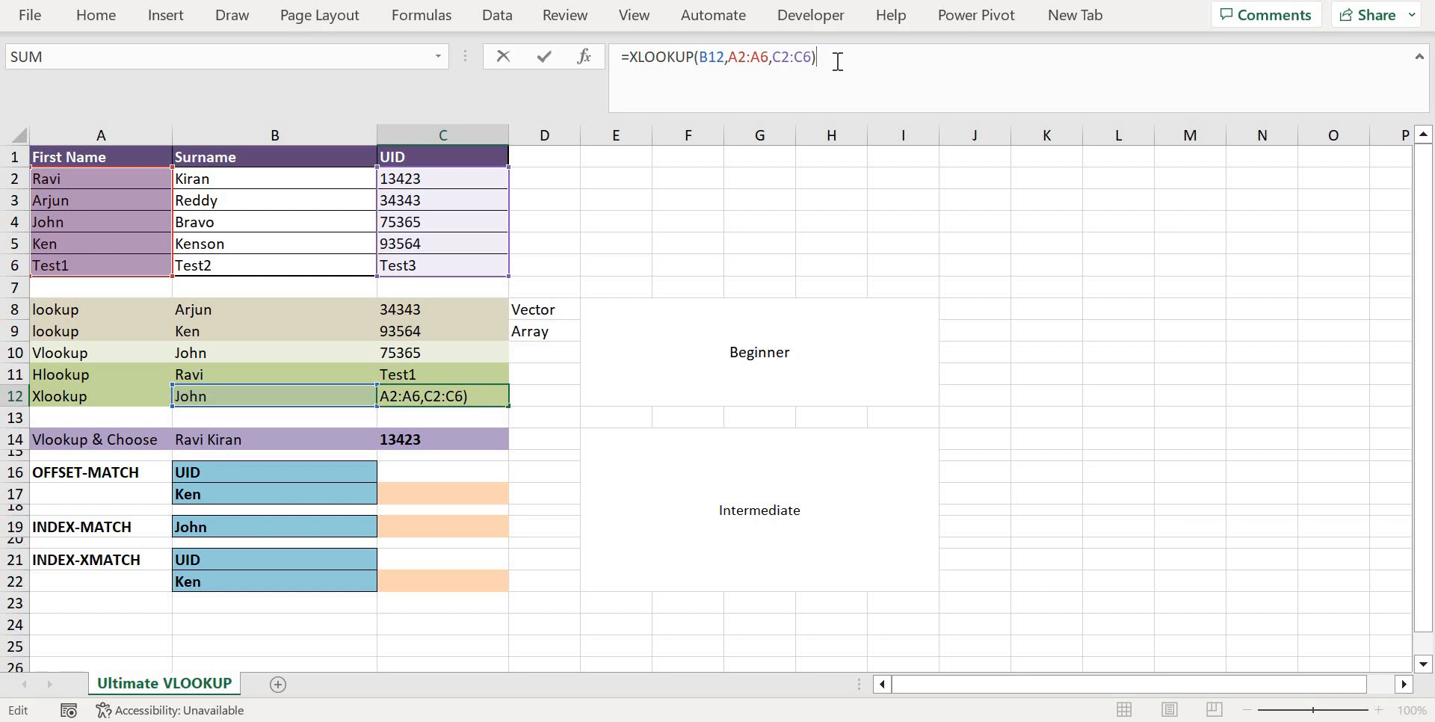
pyautogui.click(719, 58)
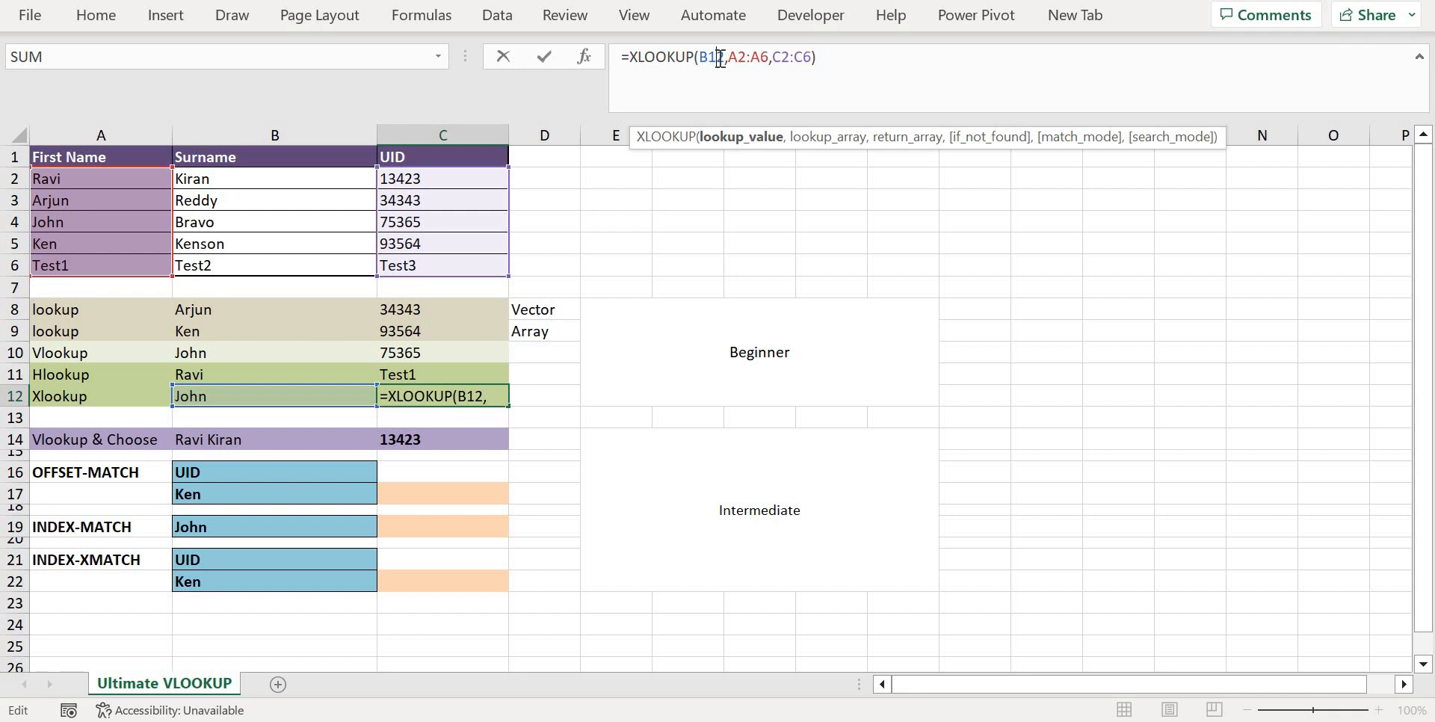
pyautogui.click(804, 58)
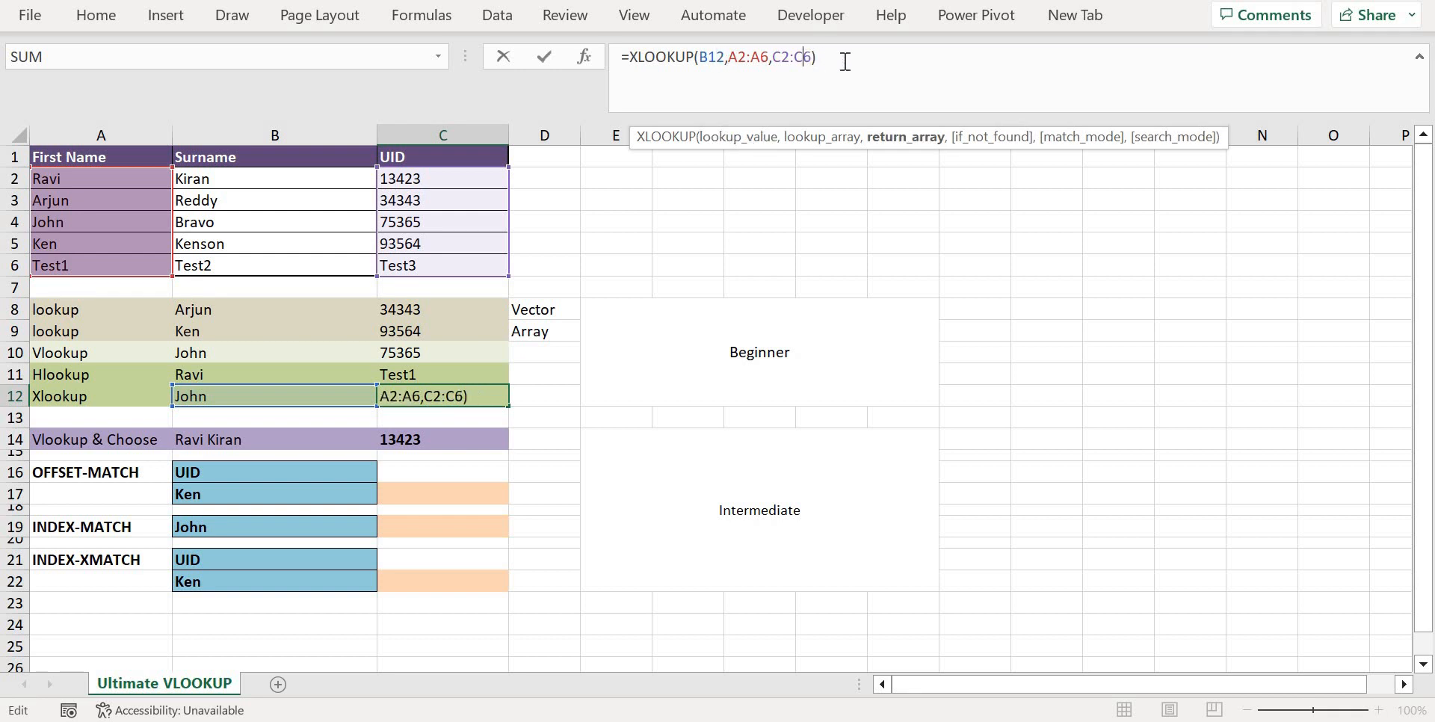
pyautogui.press('Right')
pyautogui.press('Right')
pyautogui.press('Return')
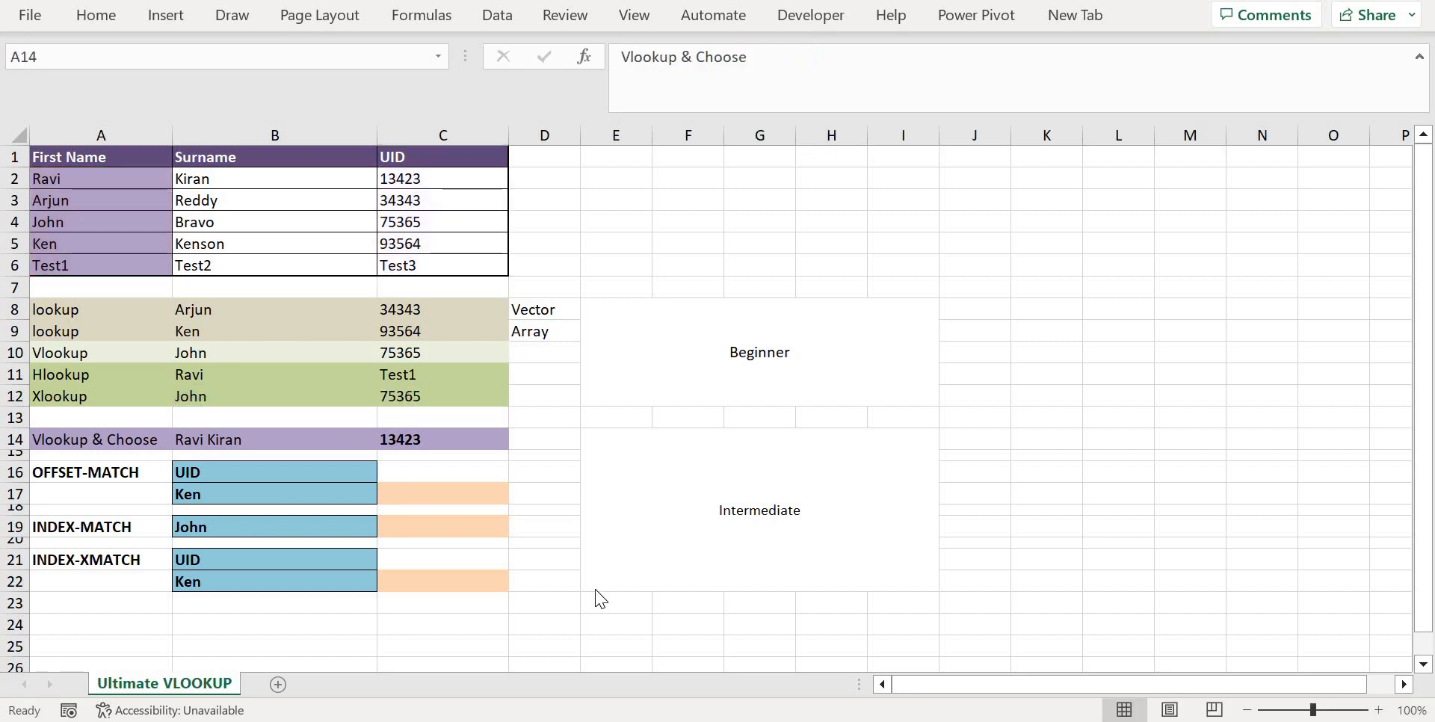
# Examine the combined VLOOKUP and CHOOSE formula in C14, and select the merged Intermediate cell beside that section
pyautogui.click(410, 435)
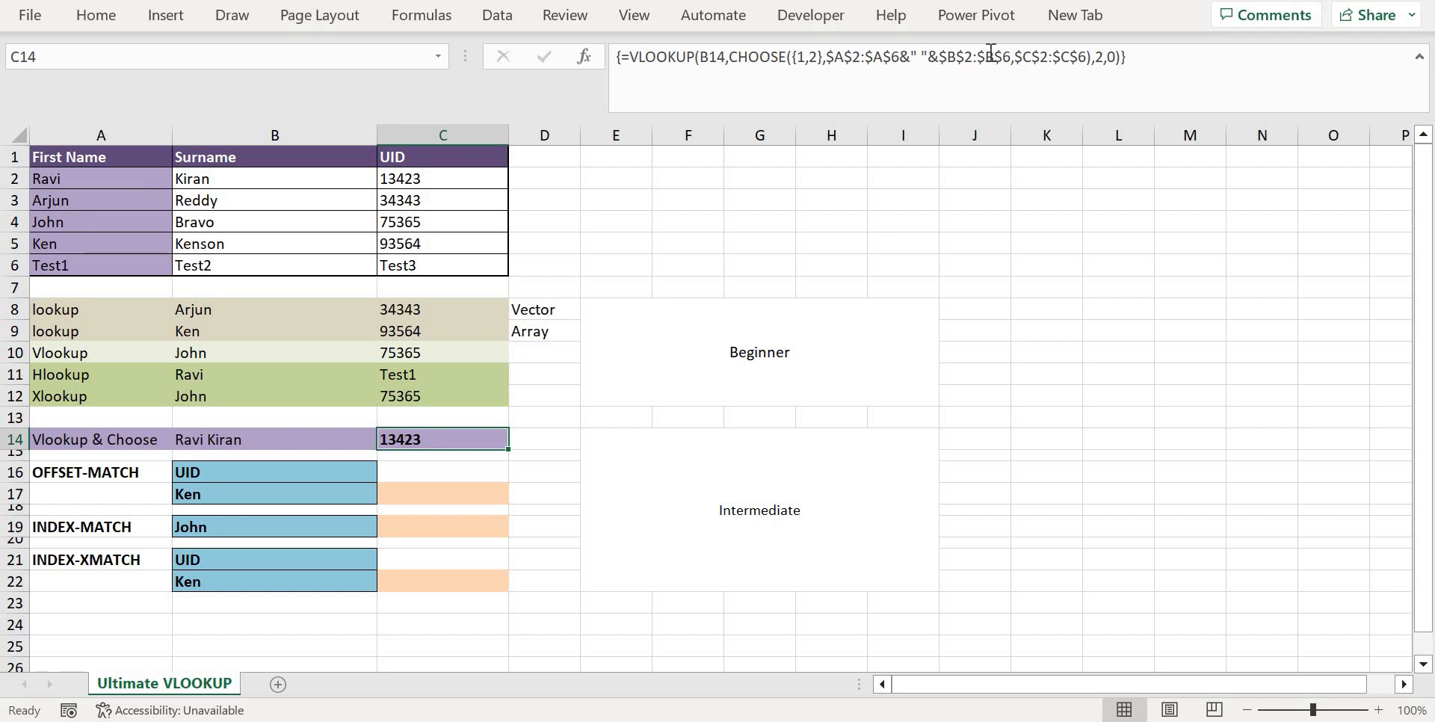
pyautogui.click(1142, 60)
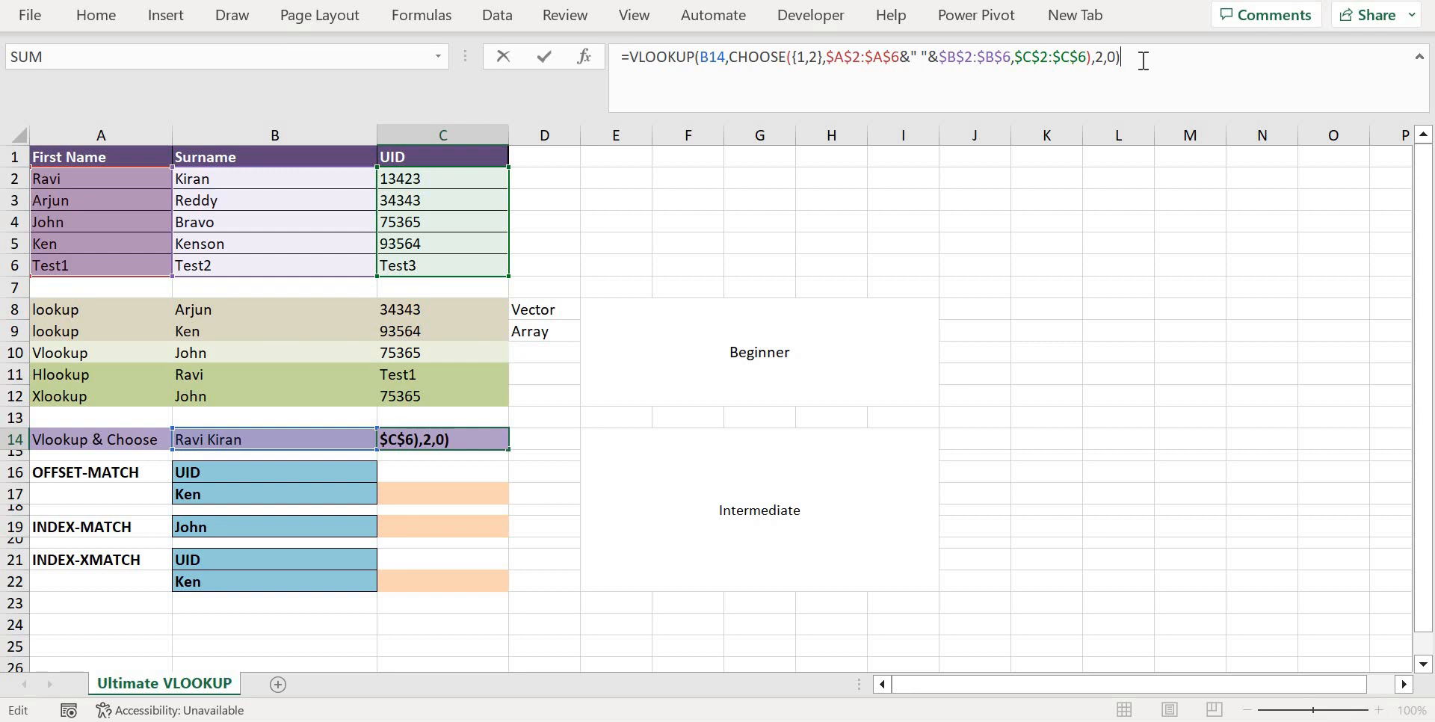
pyautogui.press('Return')
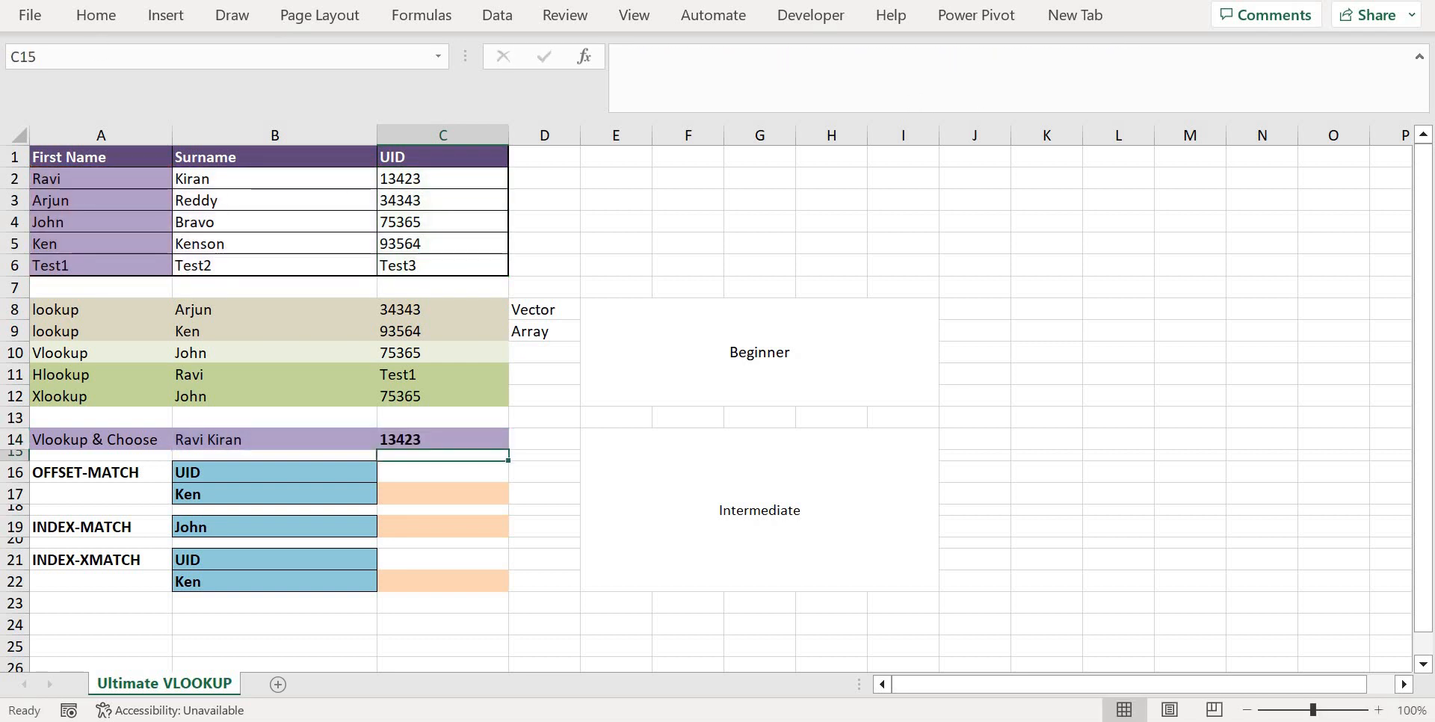
pyautogui.press('Down')
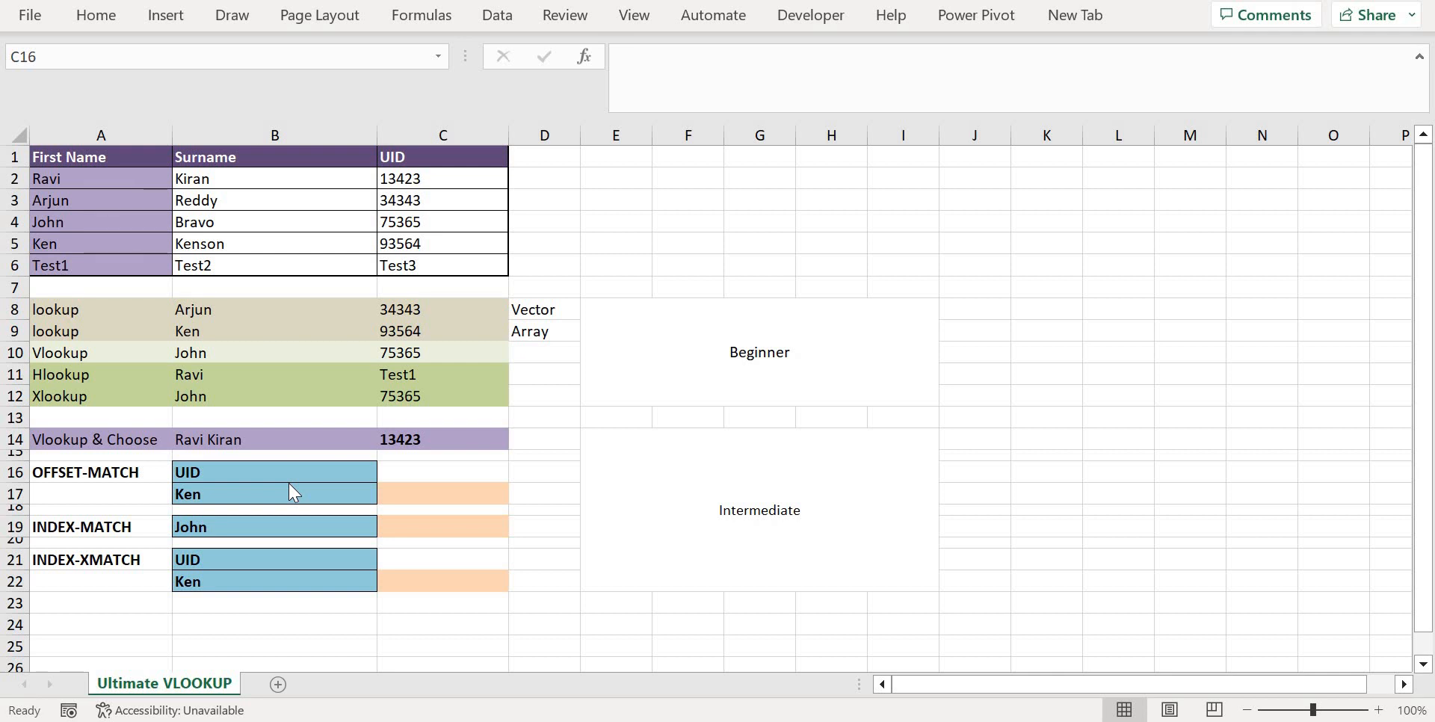
pyautogui.press('BackSpace')
pyautogui.click(616, 545)
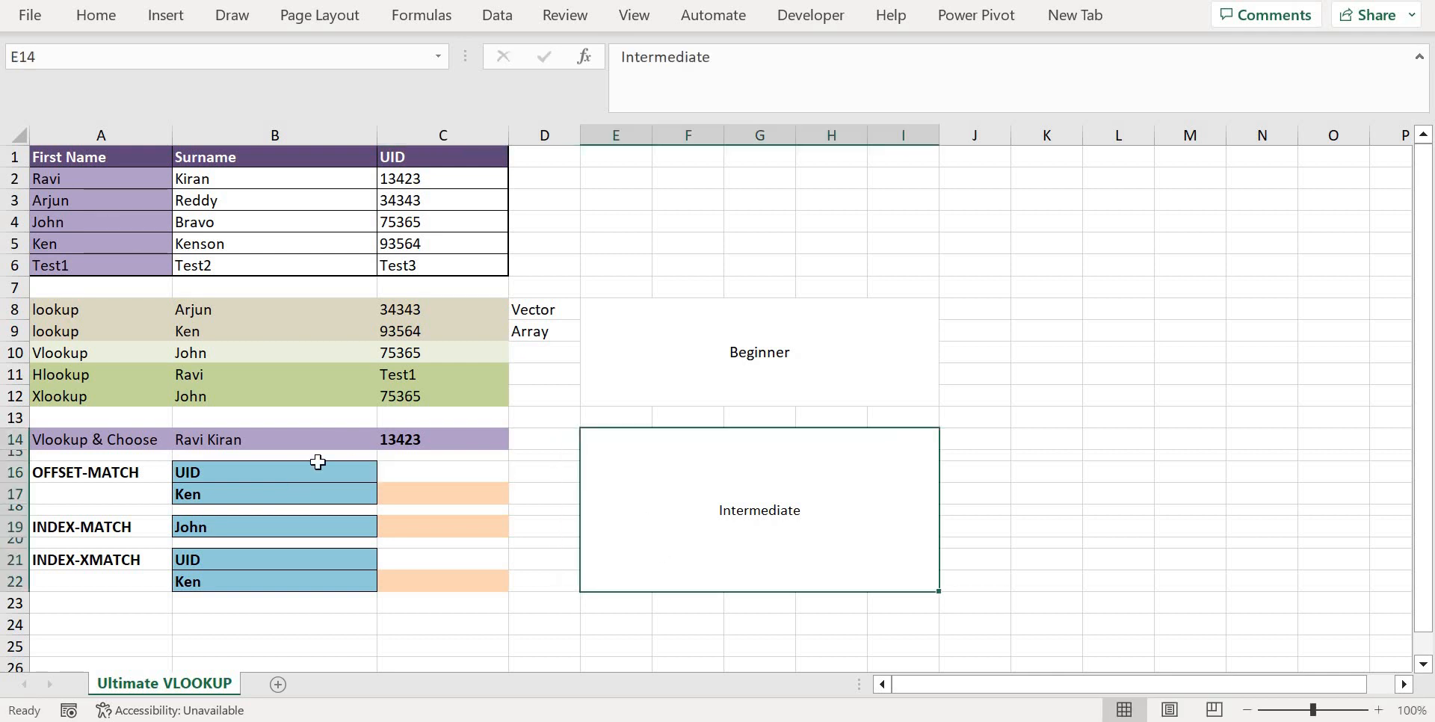
# Examine the empty OFFSET-MATCH result cell C17, the First Name range A1:A6 and the header row A1:C1
pyautogui.click(269, 482)
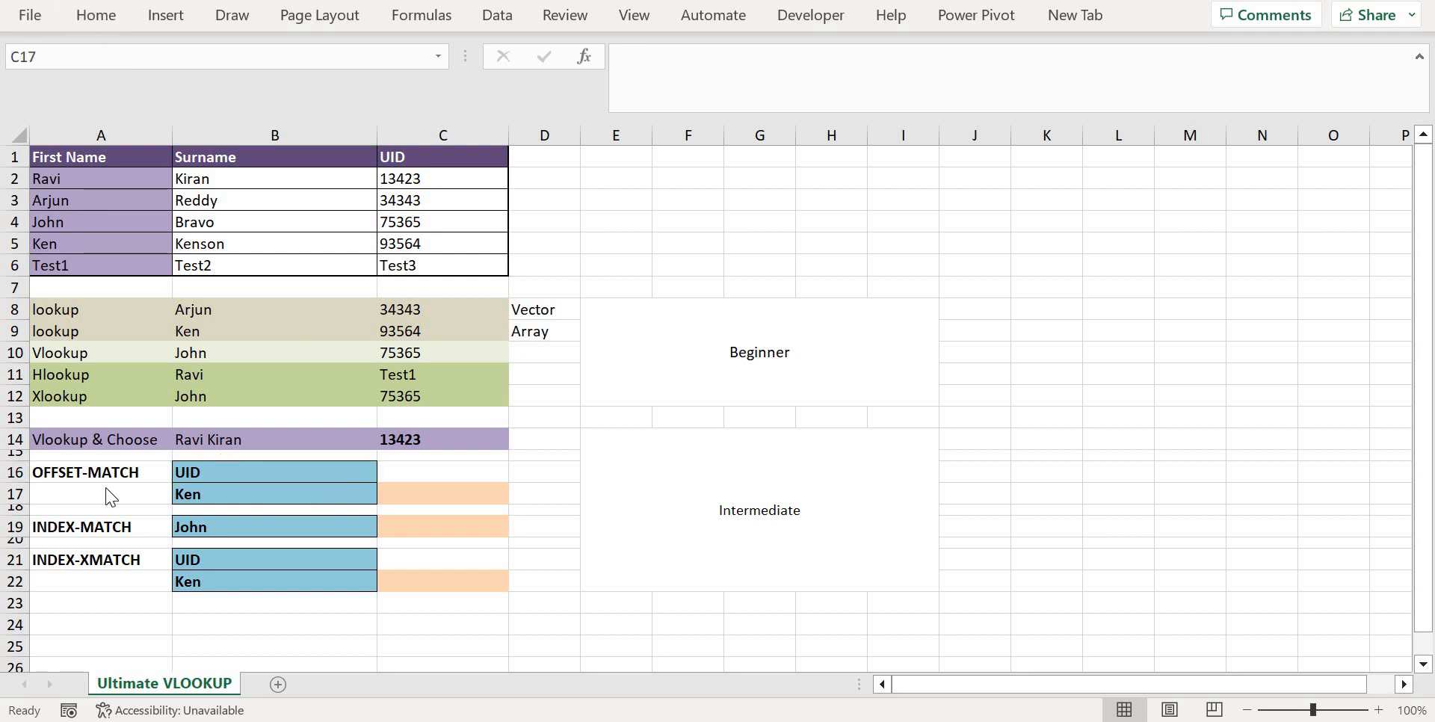
pyautogui.click(414, 487)
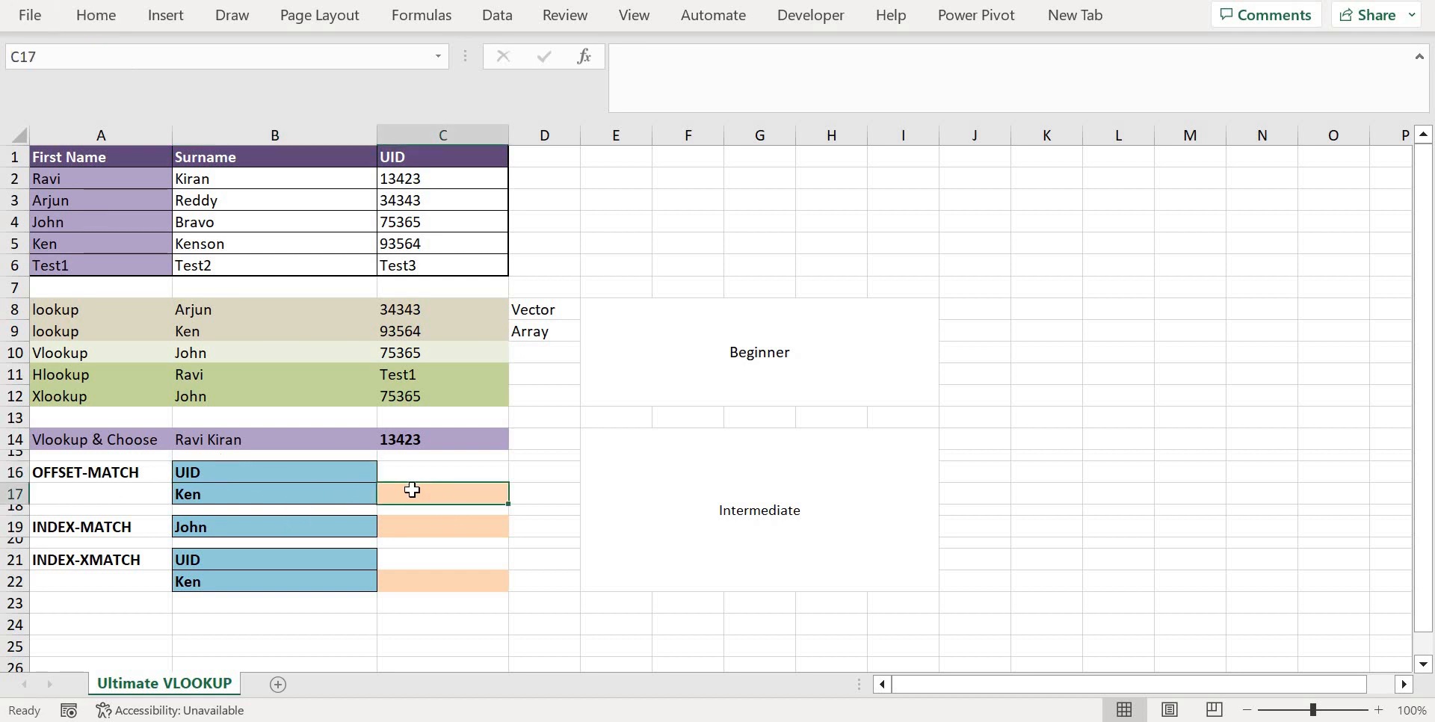
pyautogui.click(669, 70)
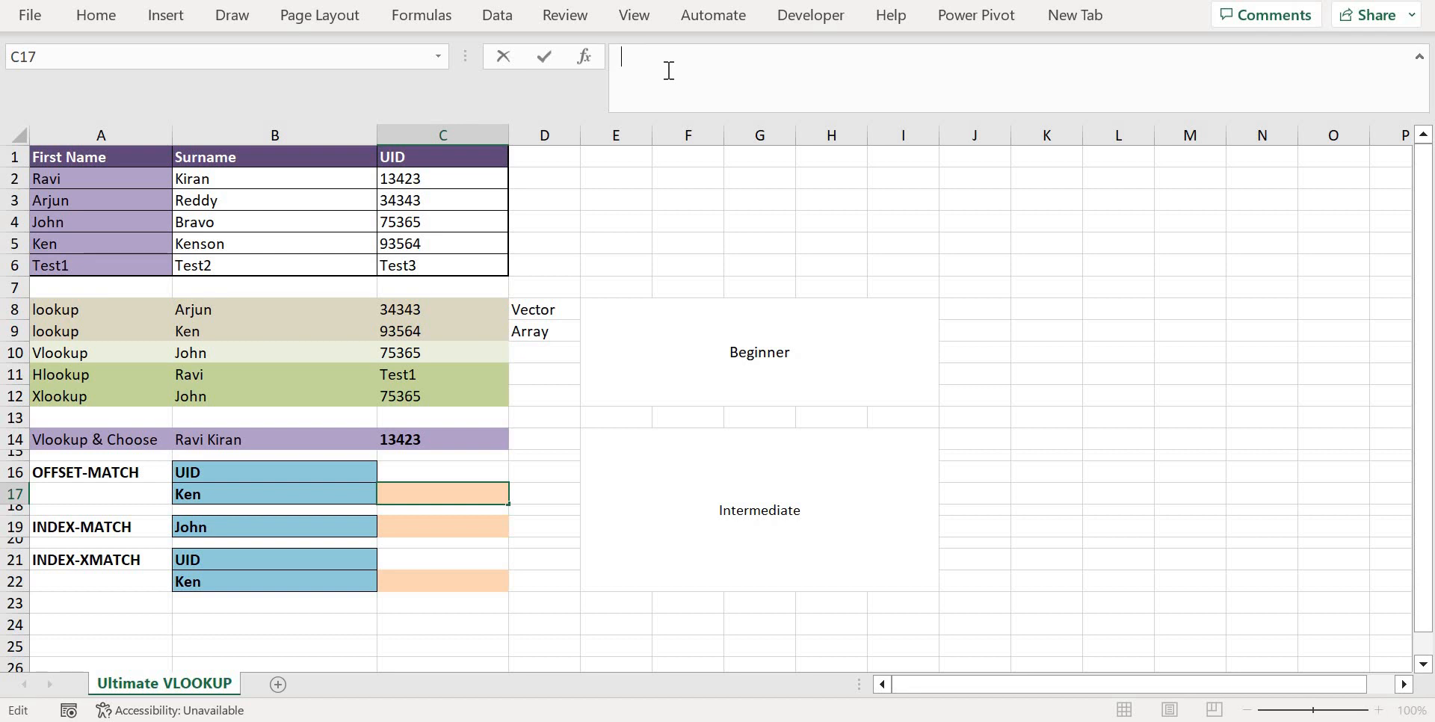
pyautogui.press('Escape')
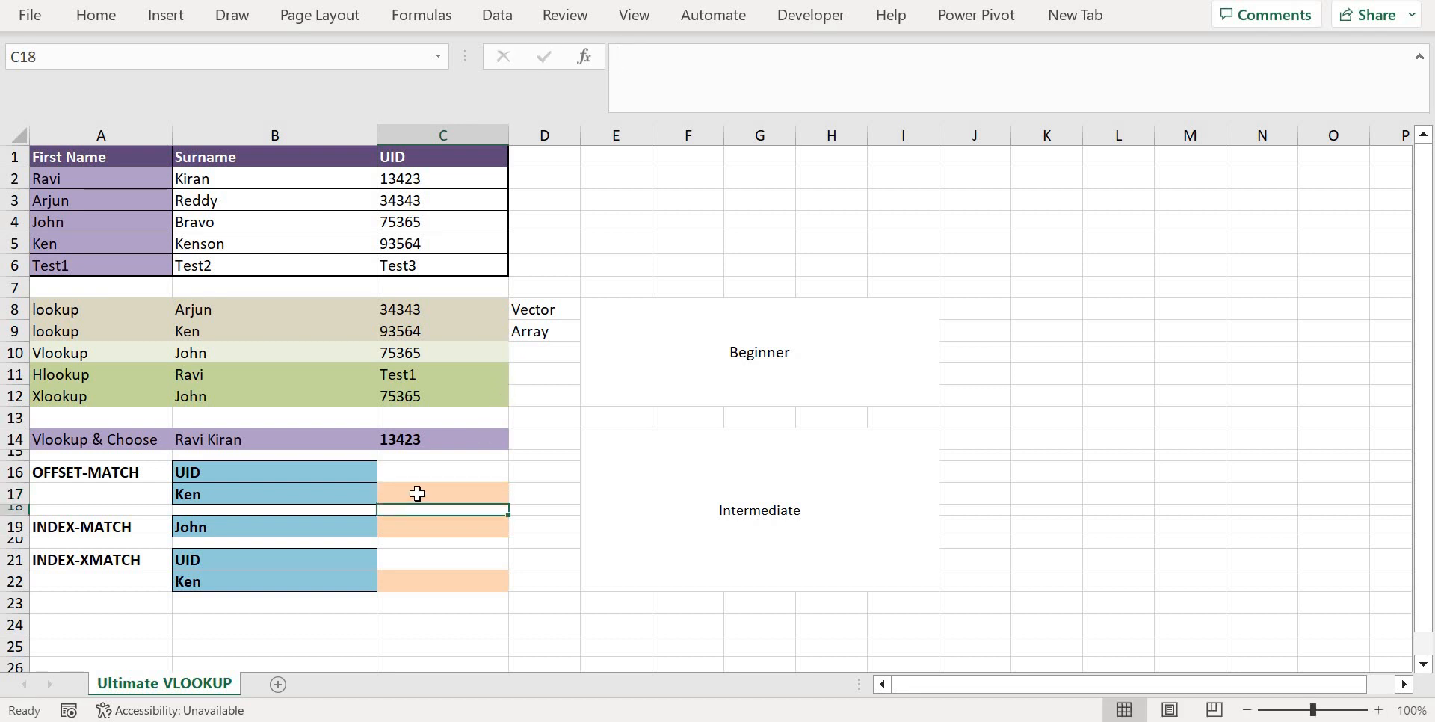
pyautogui.moveTo(112, 165); pyautogui.dragTo(122, 270)
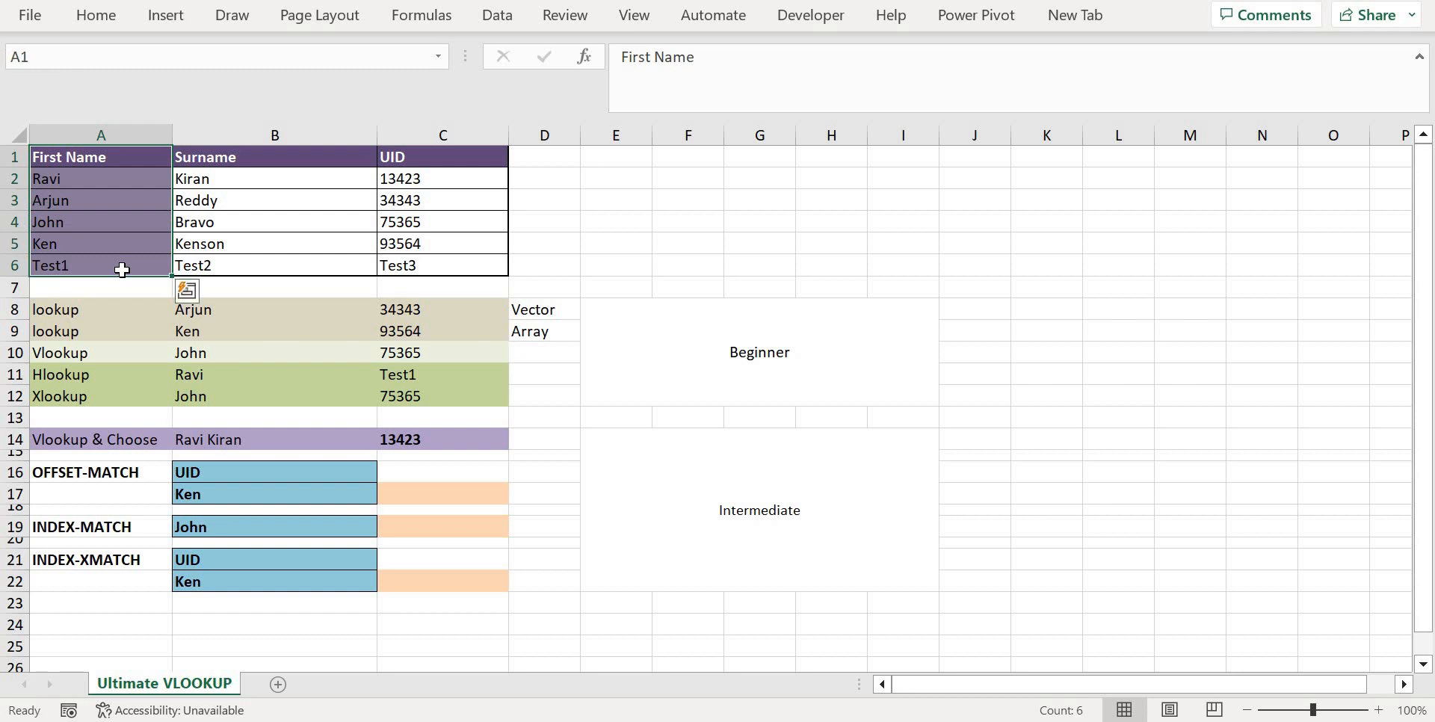
pyautogui.moveTo(128, 157); pyautogui.dragTo(442, 159)
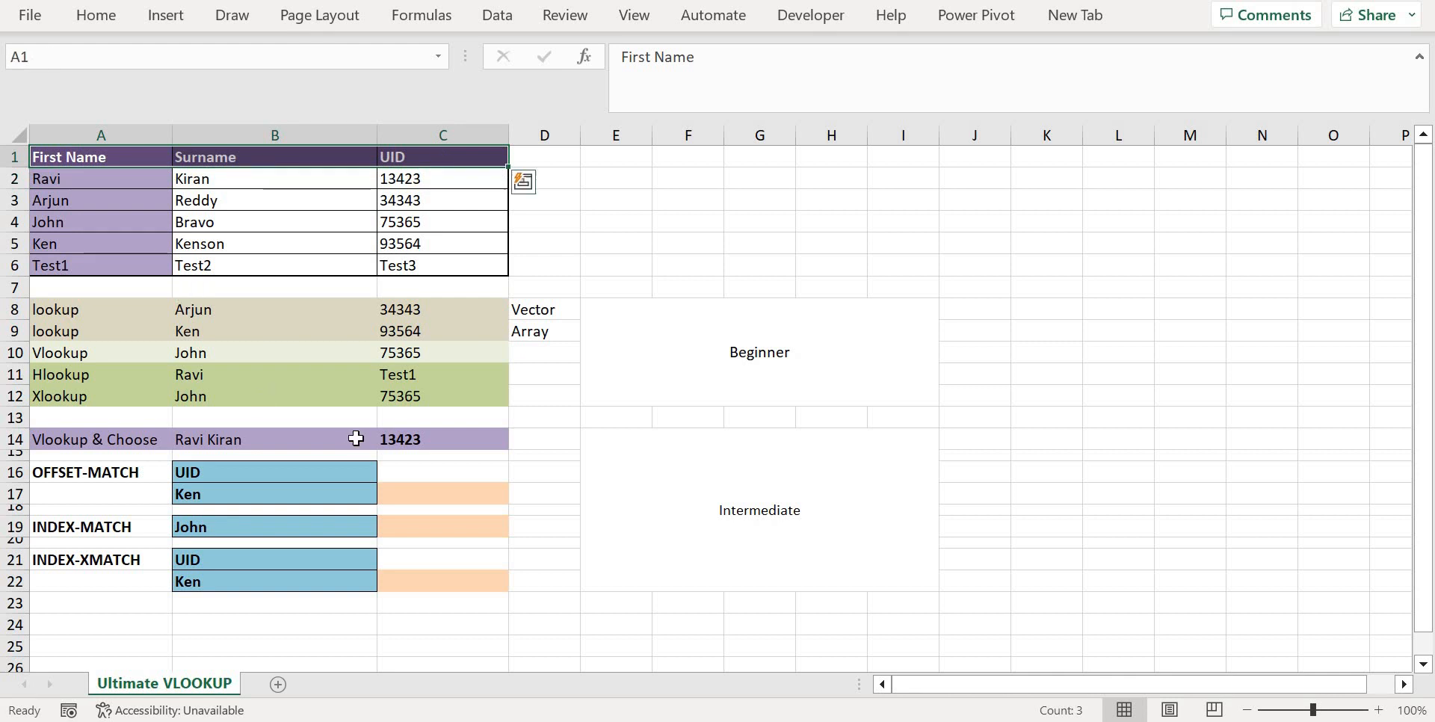
# Start an OFFSET formula in C17 with cell A1 as its reference
pyautogui.doubleClick(426, 495)
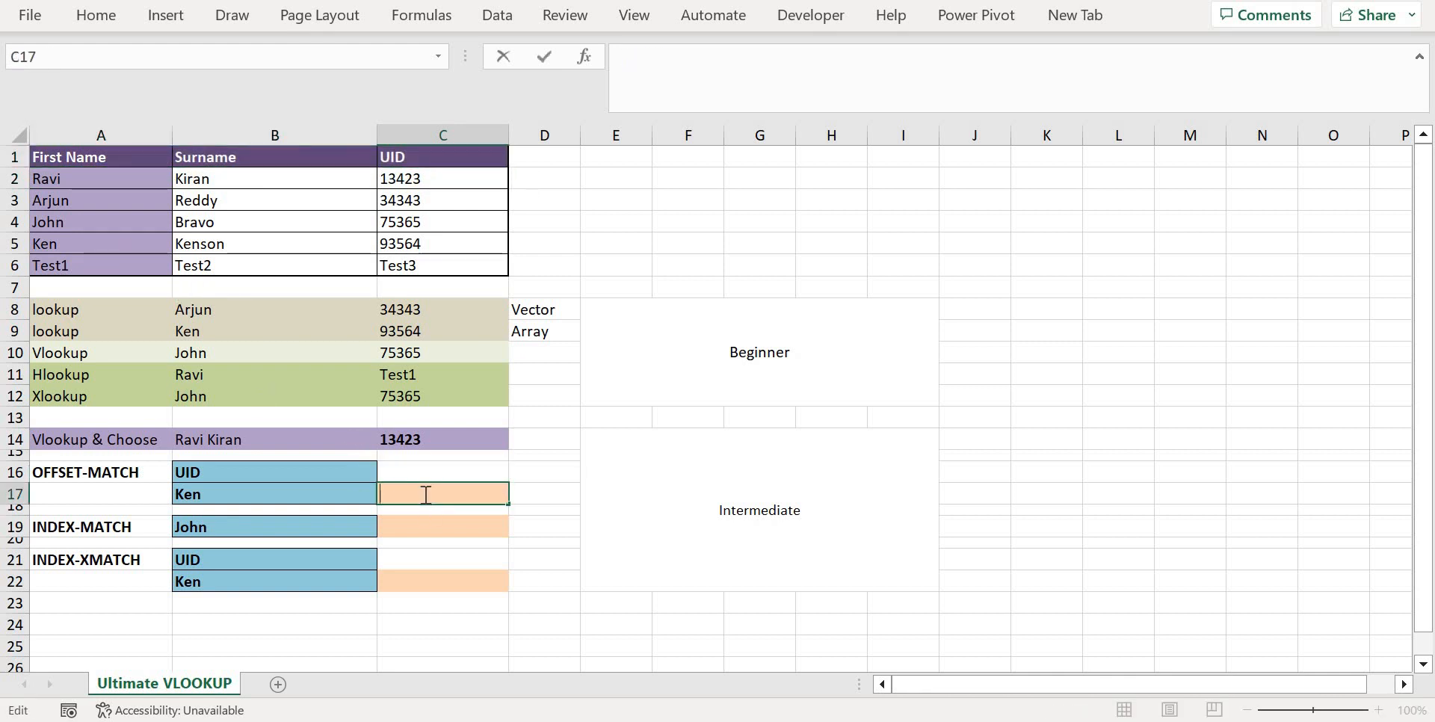
pyautogui.write('=')
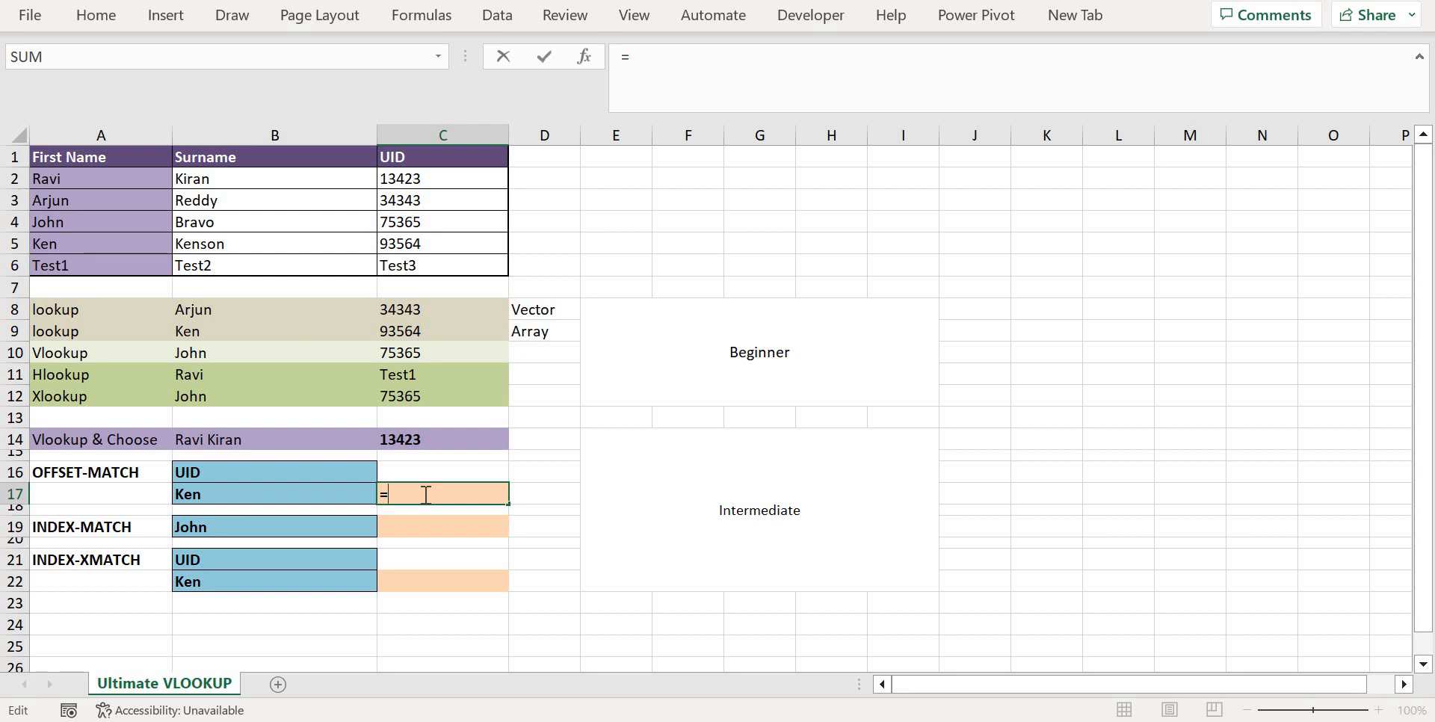
pyautogui.write('off')
pyautogui.press('Tab')
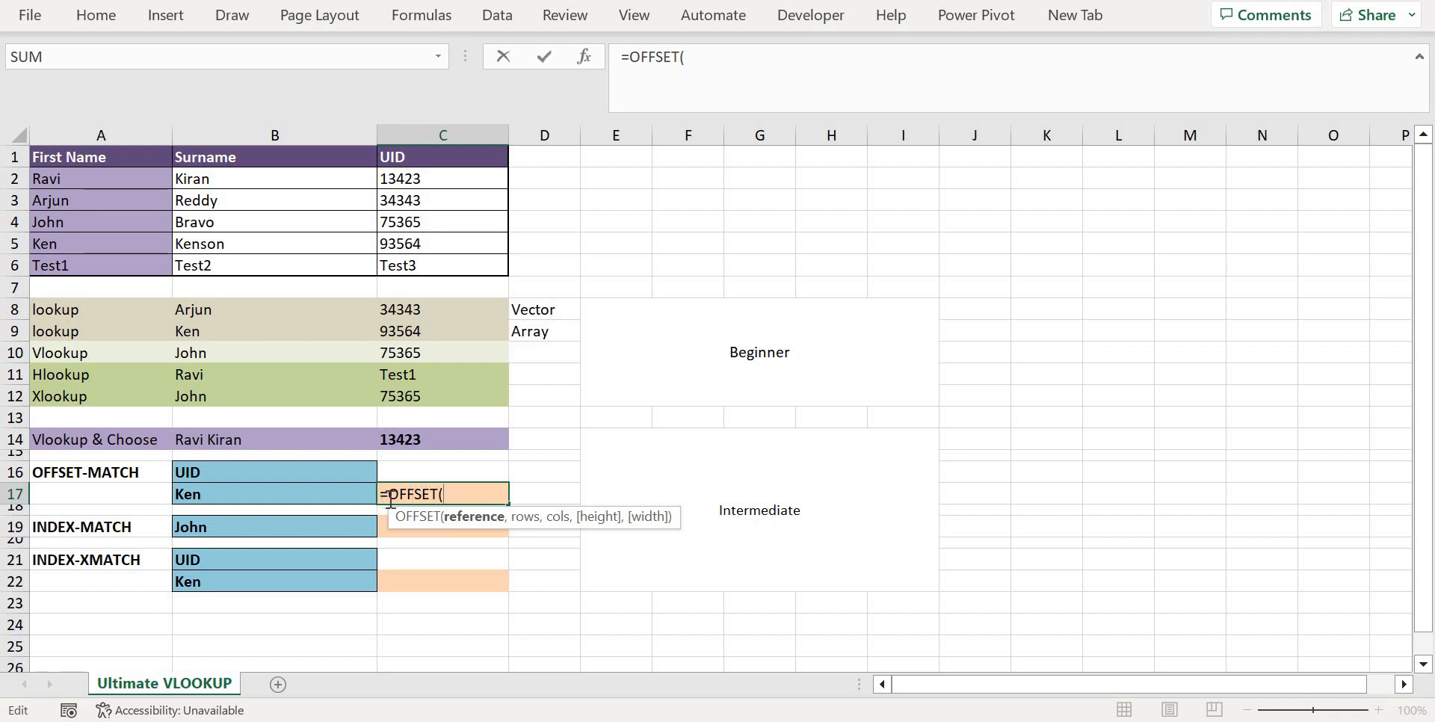
pyautogui.click(119, 156)
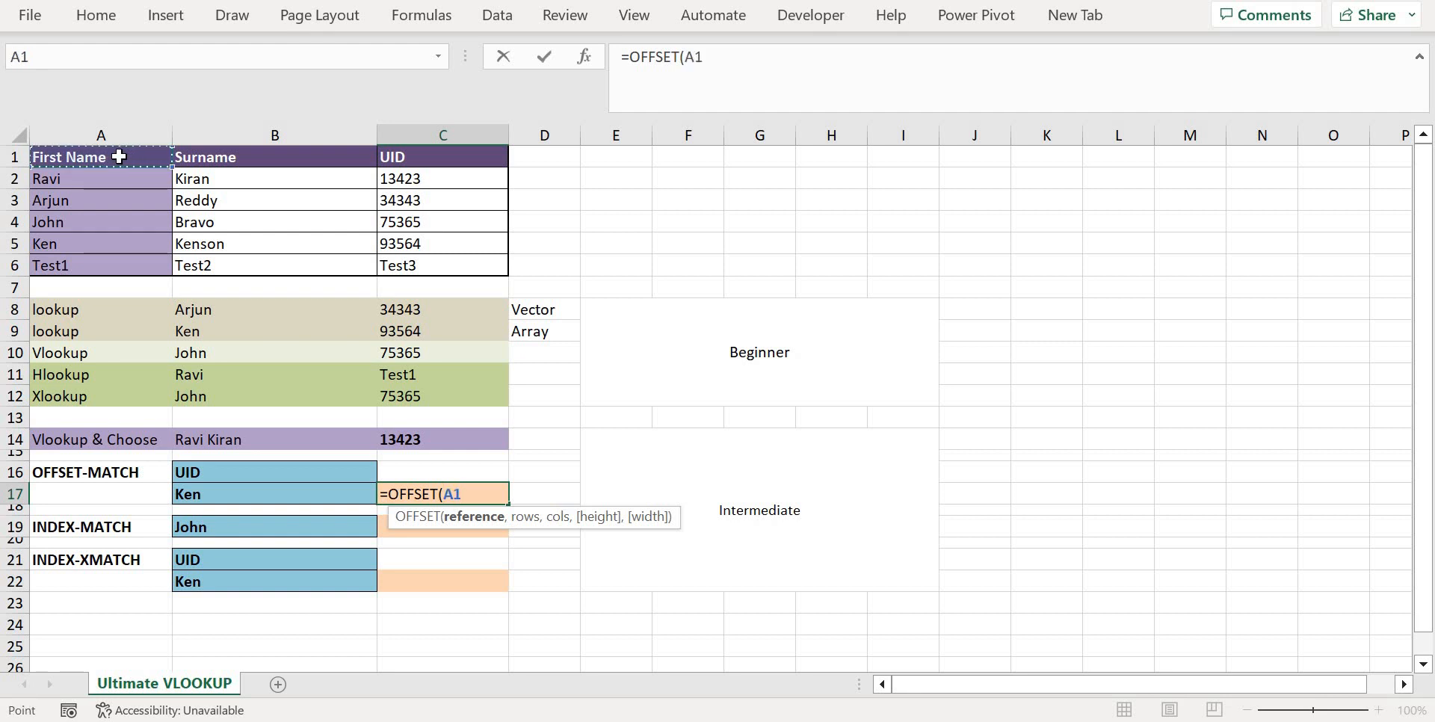
# Add MATCH(B17,A2:A6,0) as the rows argument of the OFFSET formula in C17
pyautogui.write(',mat')
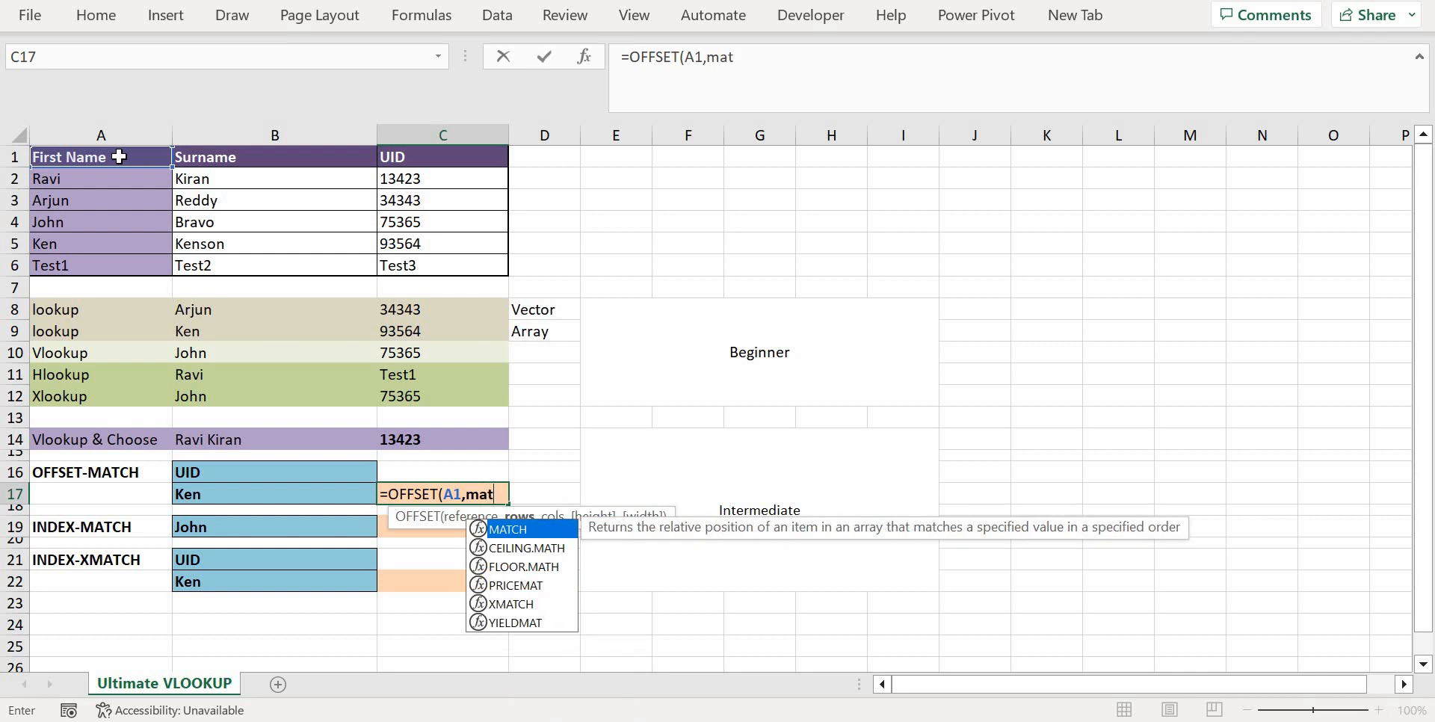
pyautogui.press('Tab')
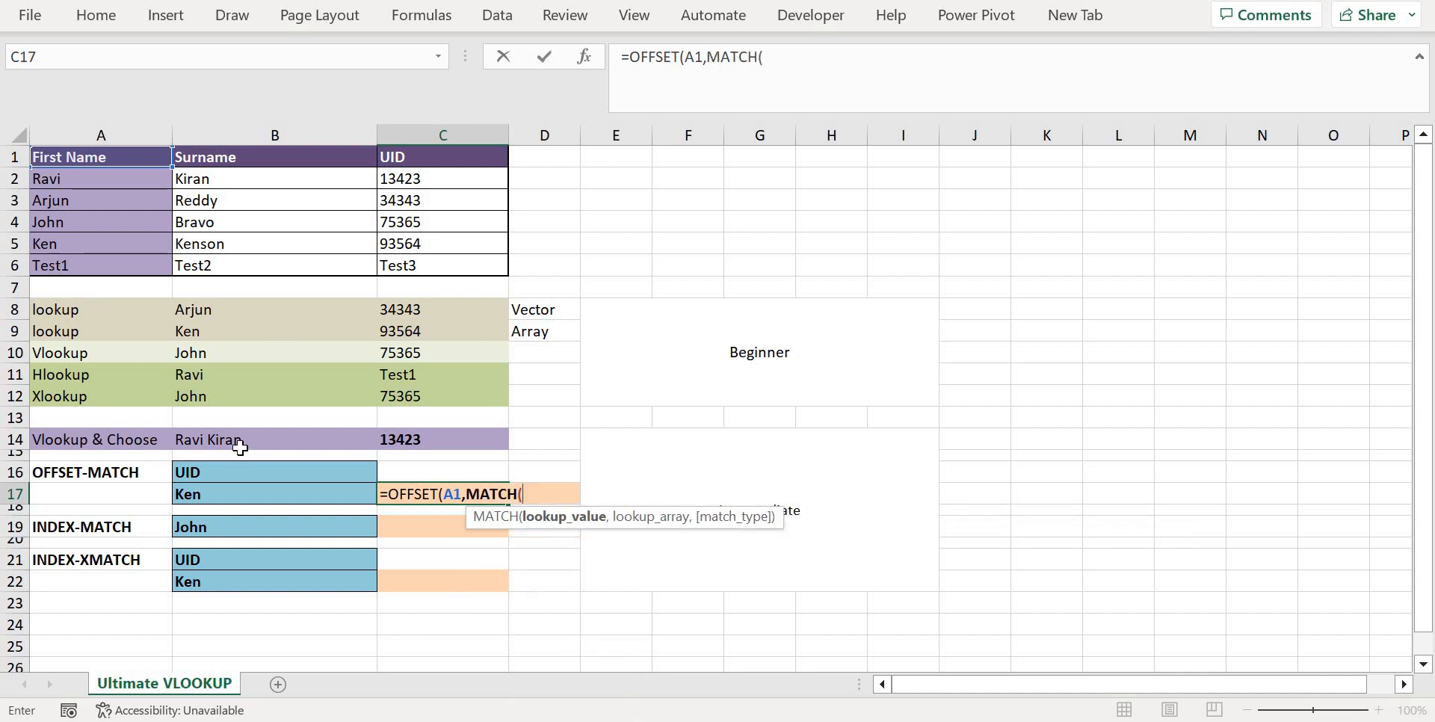
pyautogui.click(226, 497)
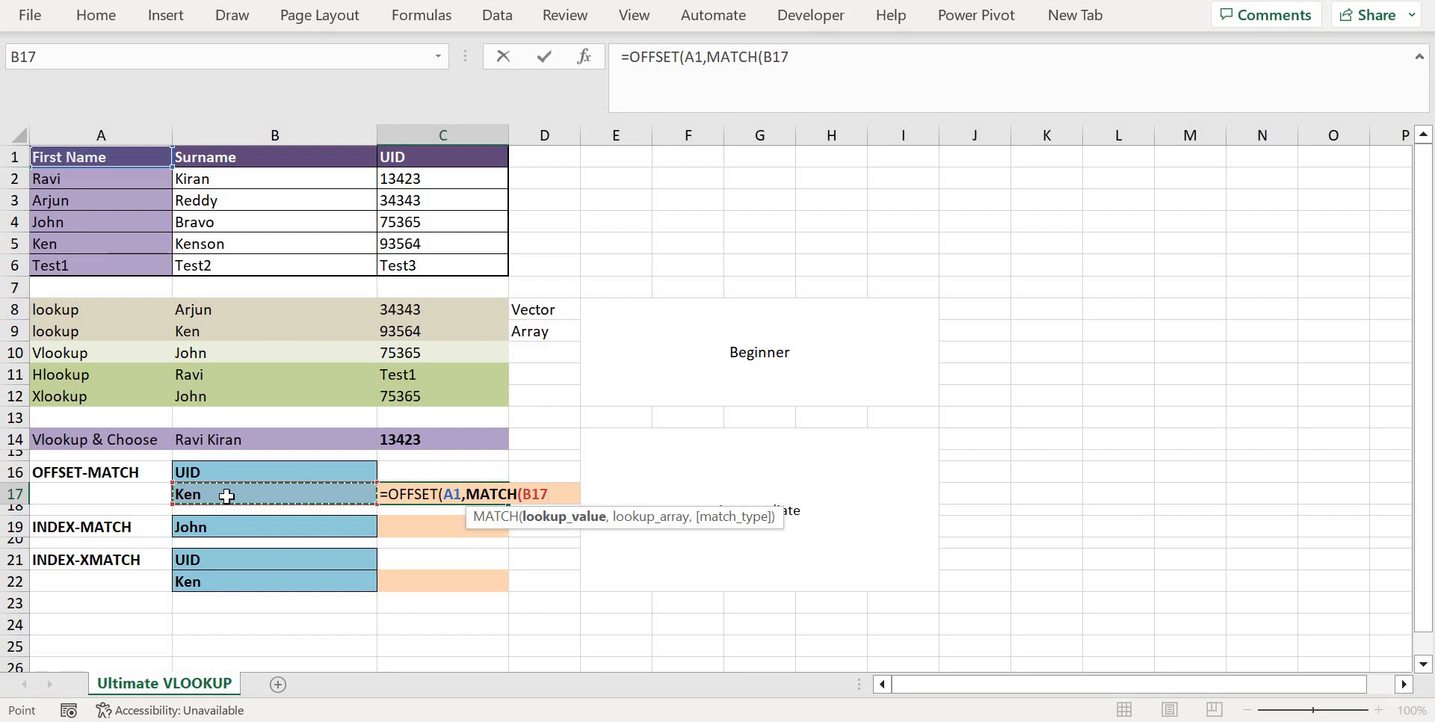
pyautogui.write(',')
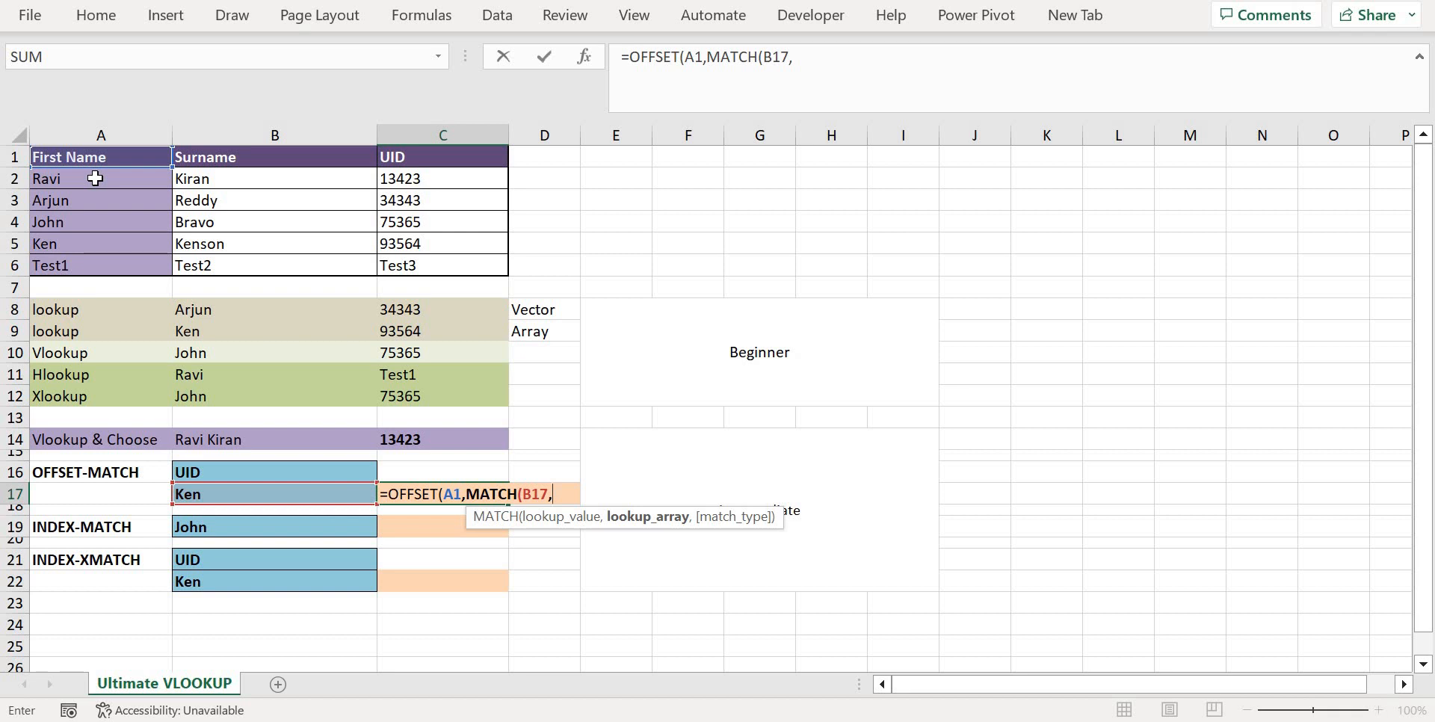
pyautogui.moveTo(94, 178); pyautogui.dragTo(102, 266)
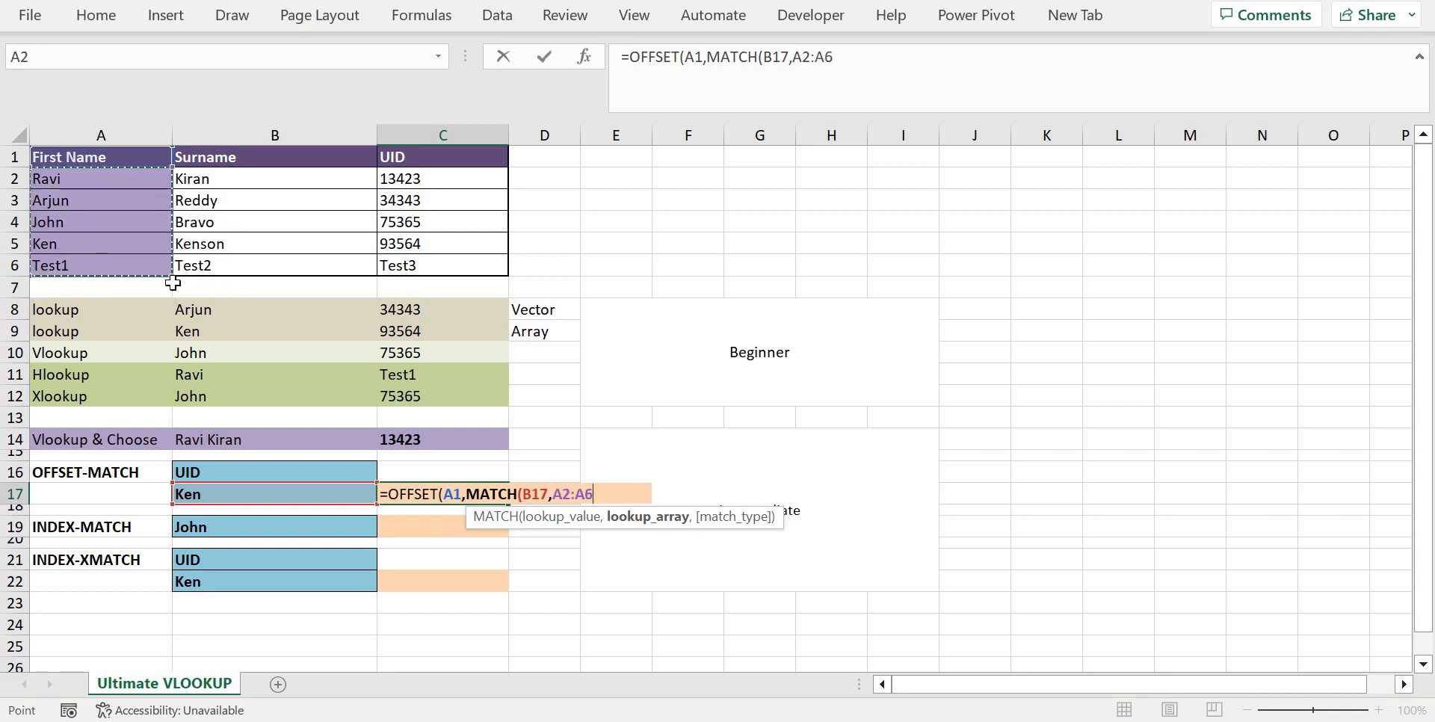
pyautogui.click(847, 61)
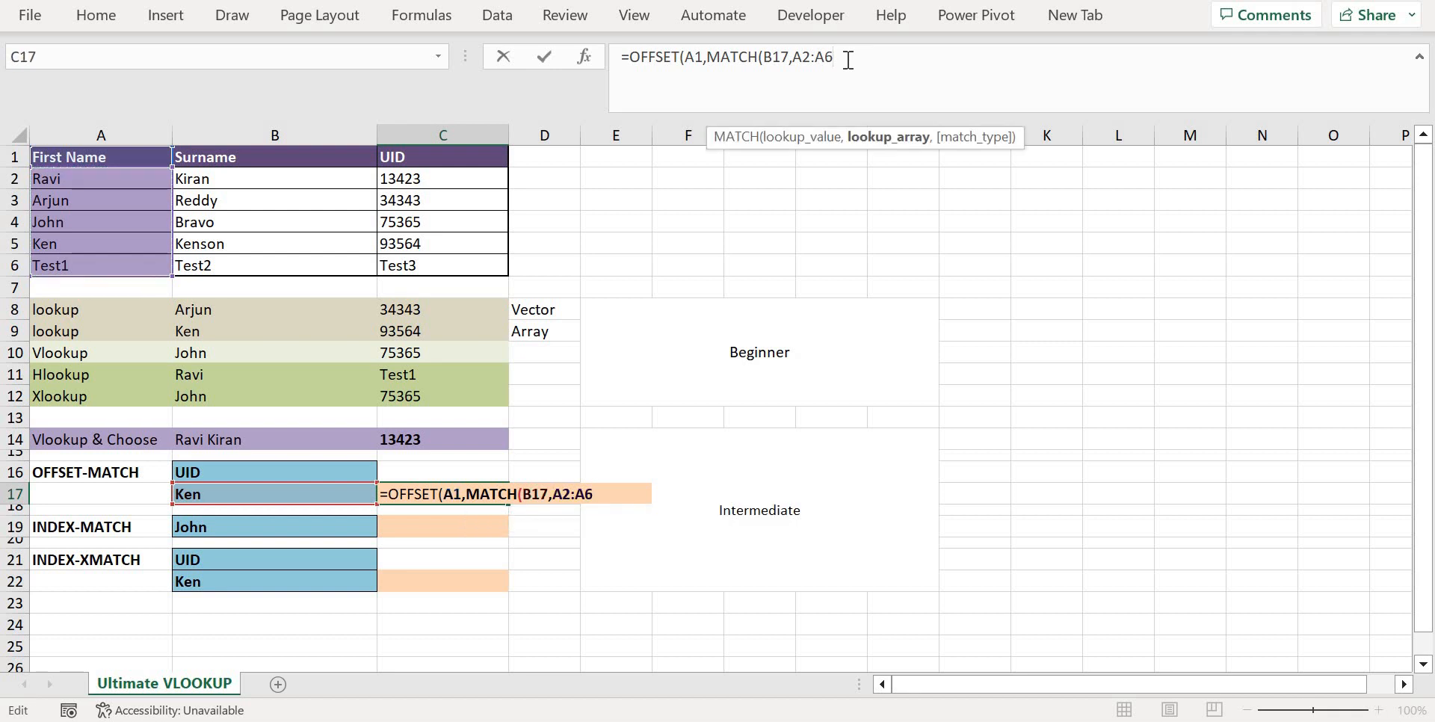
pyautogui.write(',0')
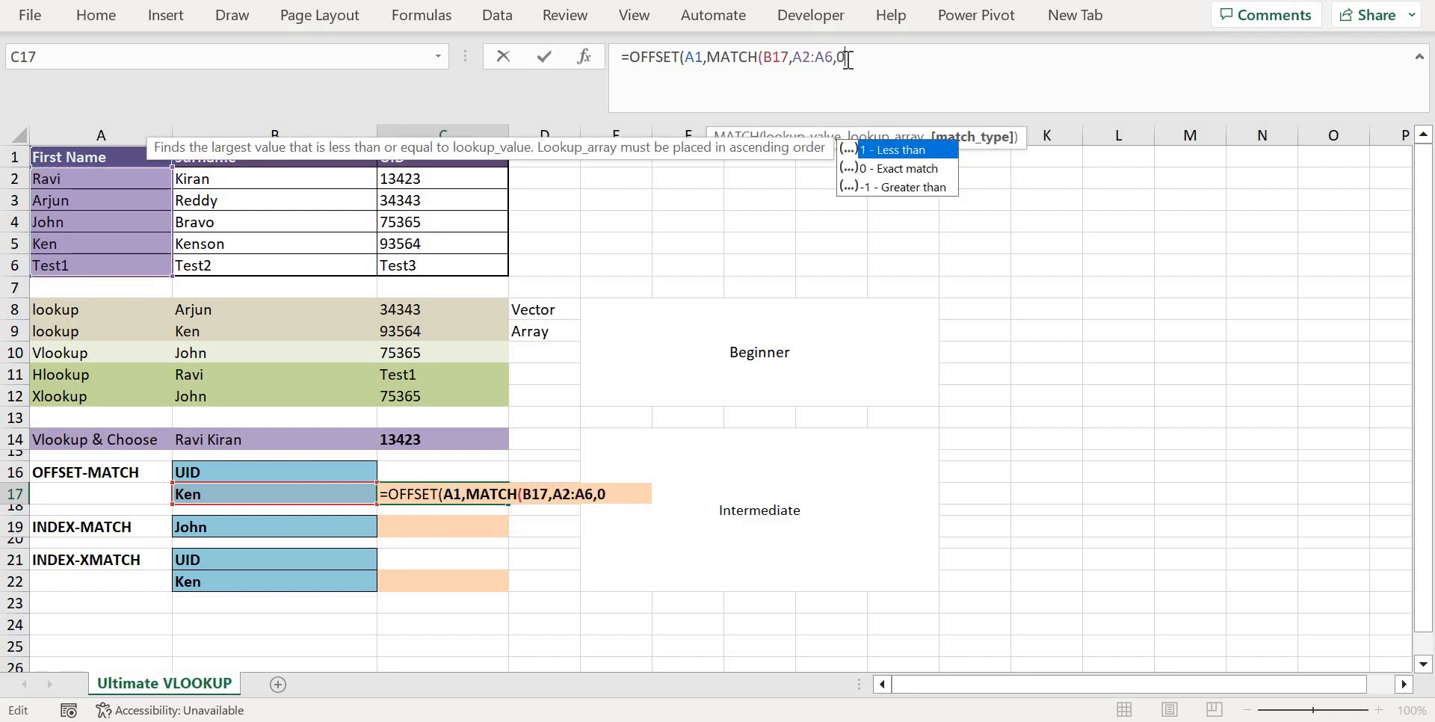
pyautogui.write('),')
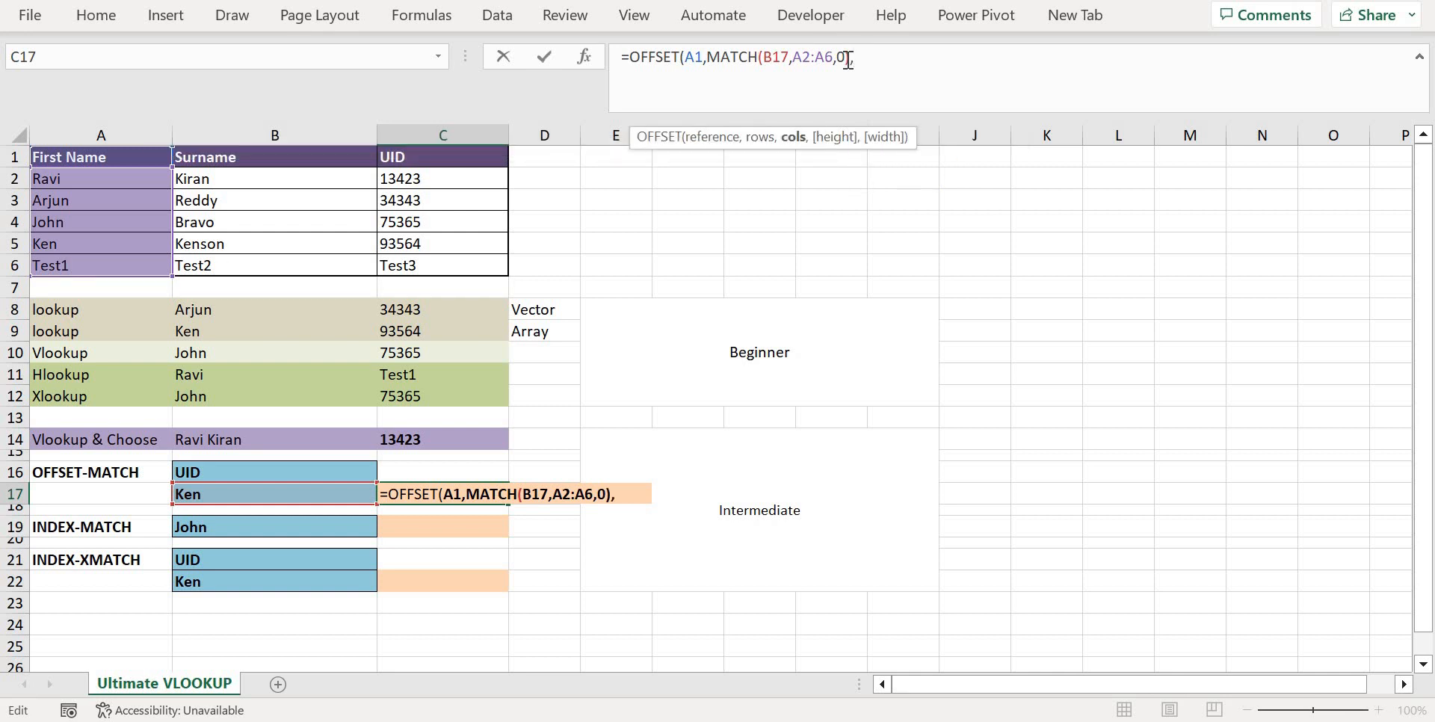
pyautogui.write('mat')
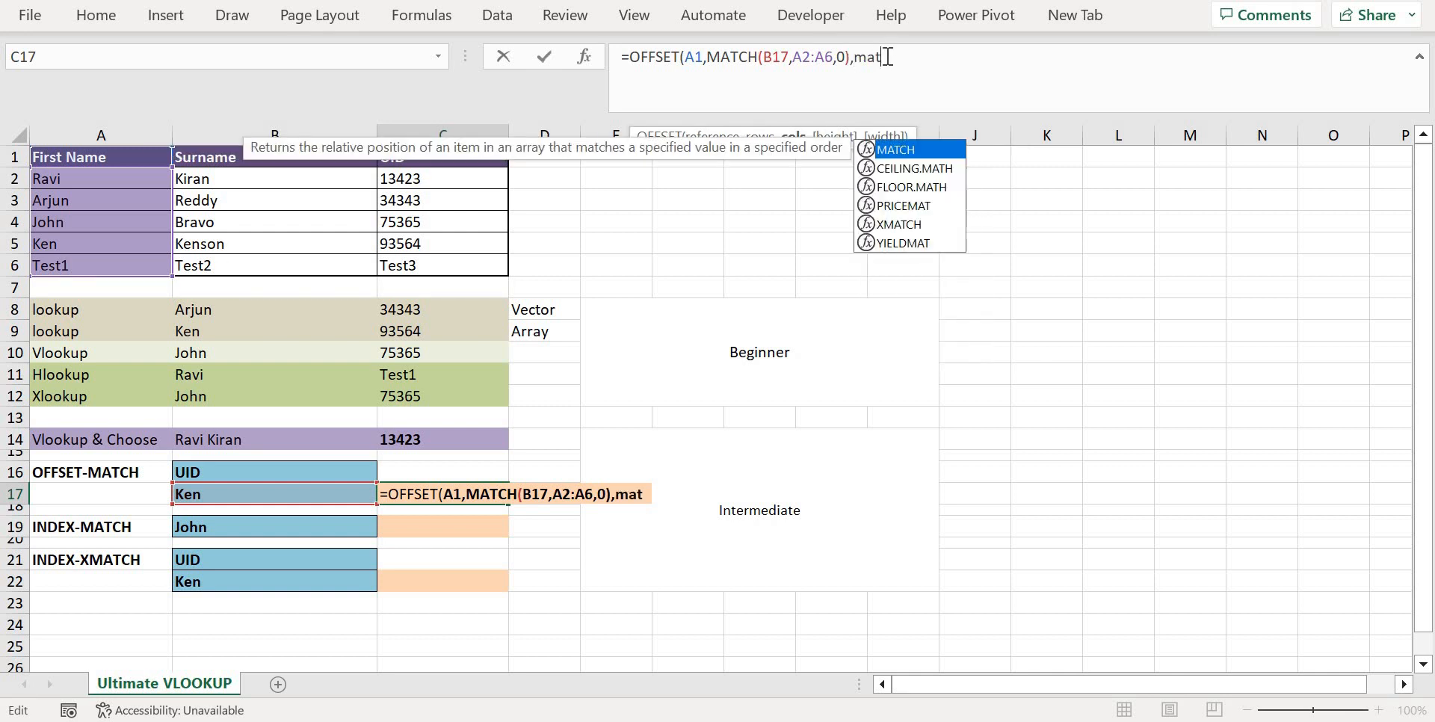
# Add MATCH(B16,B1:C1,0) as the columns argument and complete the OFFSET formula in C17
pyautogui.press('Tab')
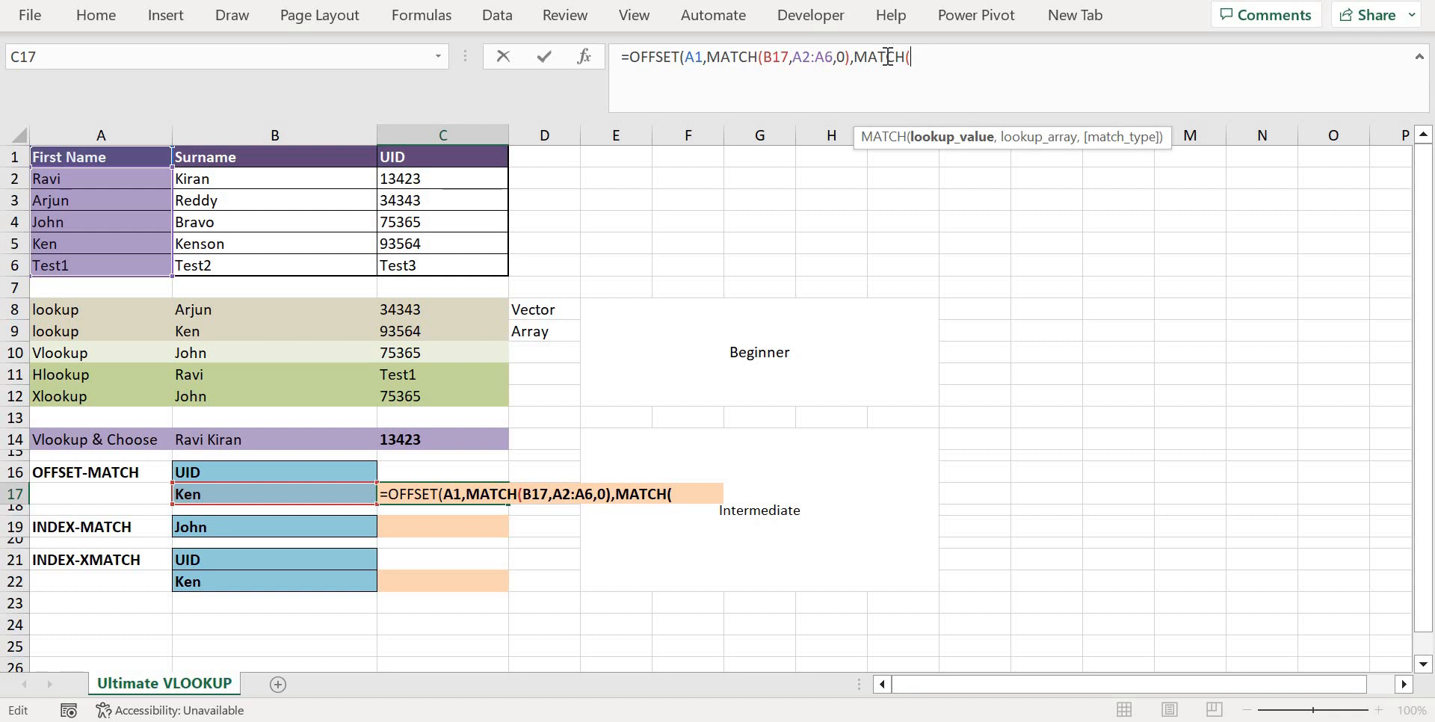
pyautogui.click(278, 472)
pyautogui.write(',')
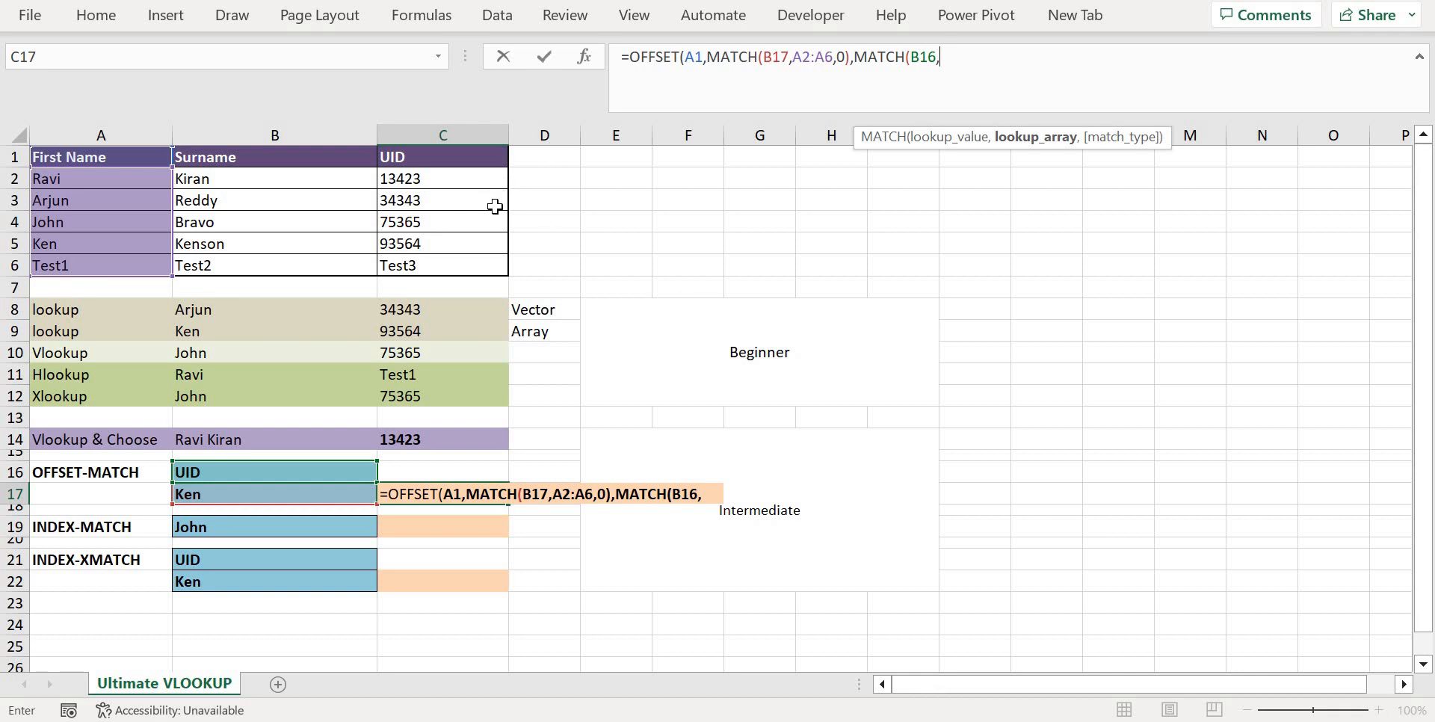
pyautogui.moveTo(411, 156); pyautogui.dragTo(275, 150)
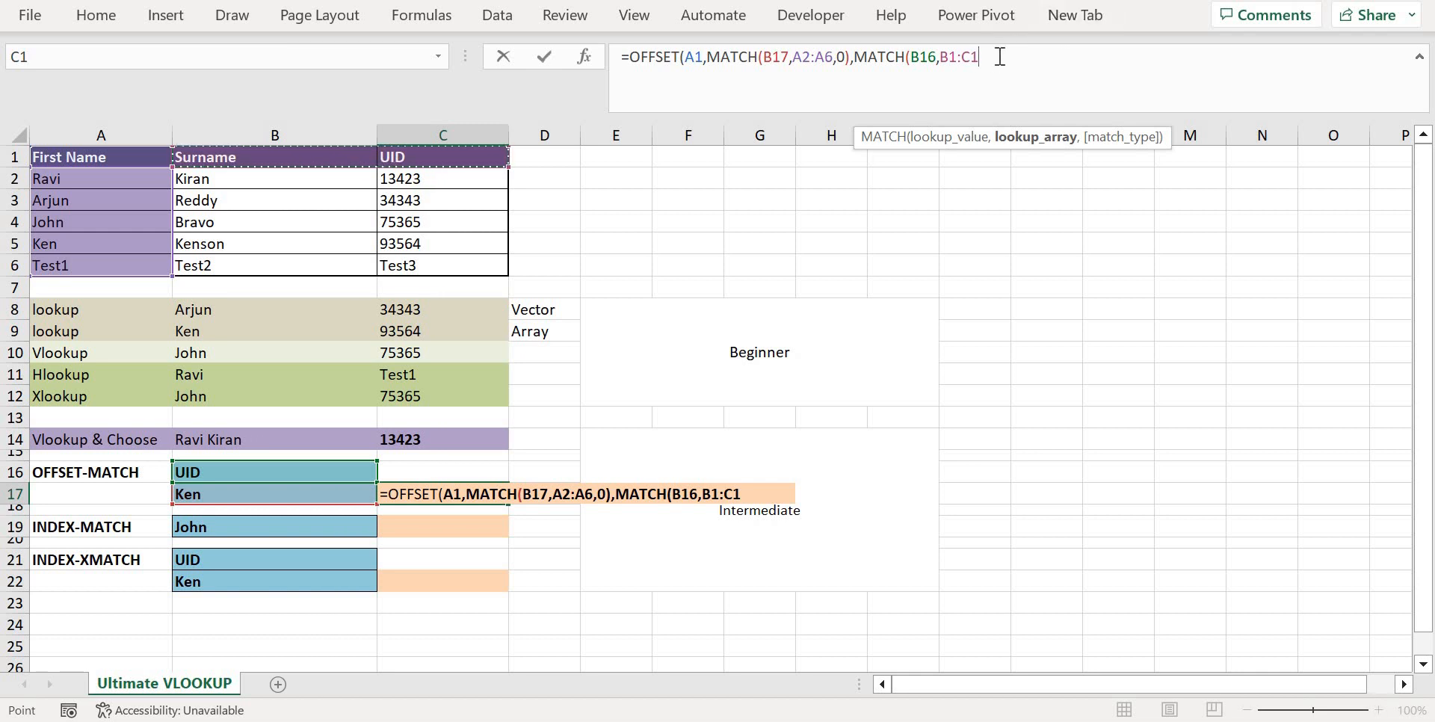
pyautogui.write(',0')
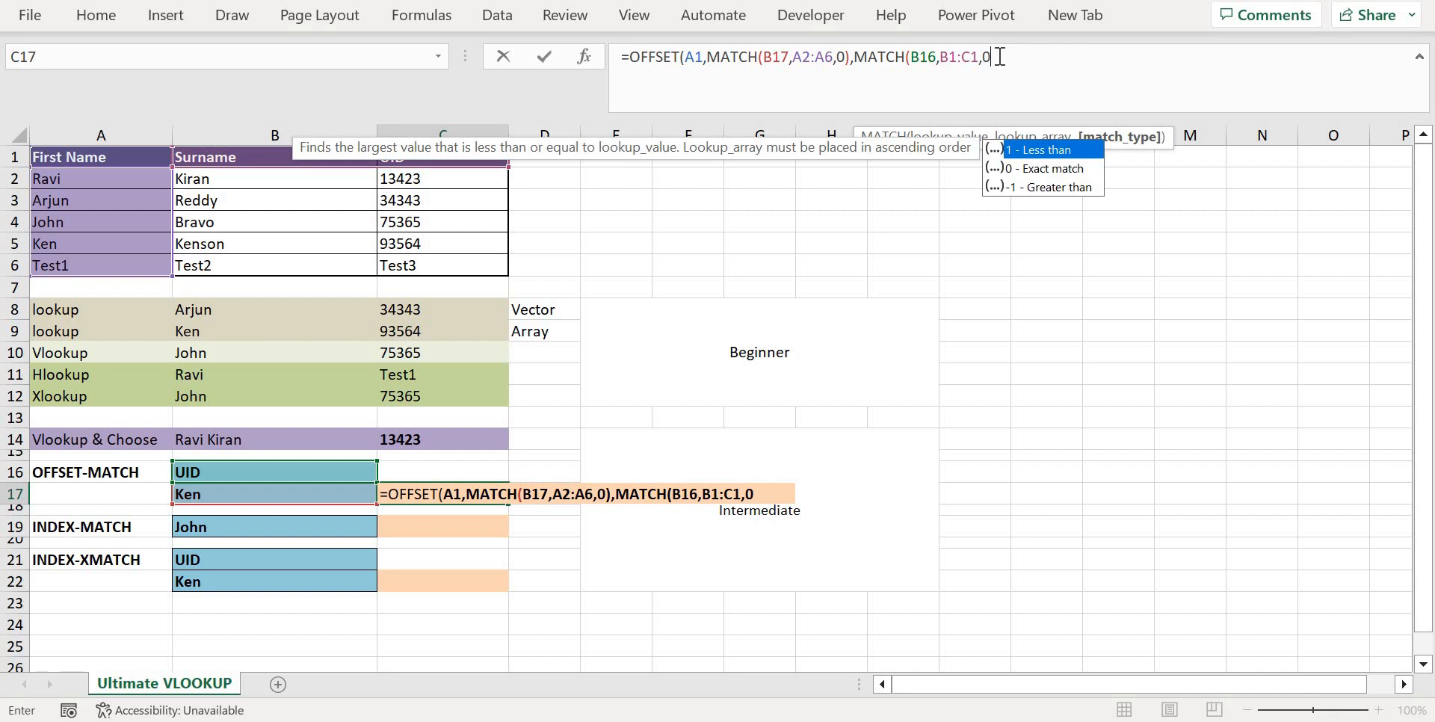
pyautogui.write(')')
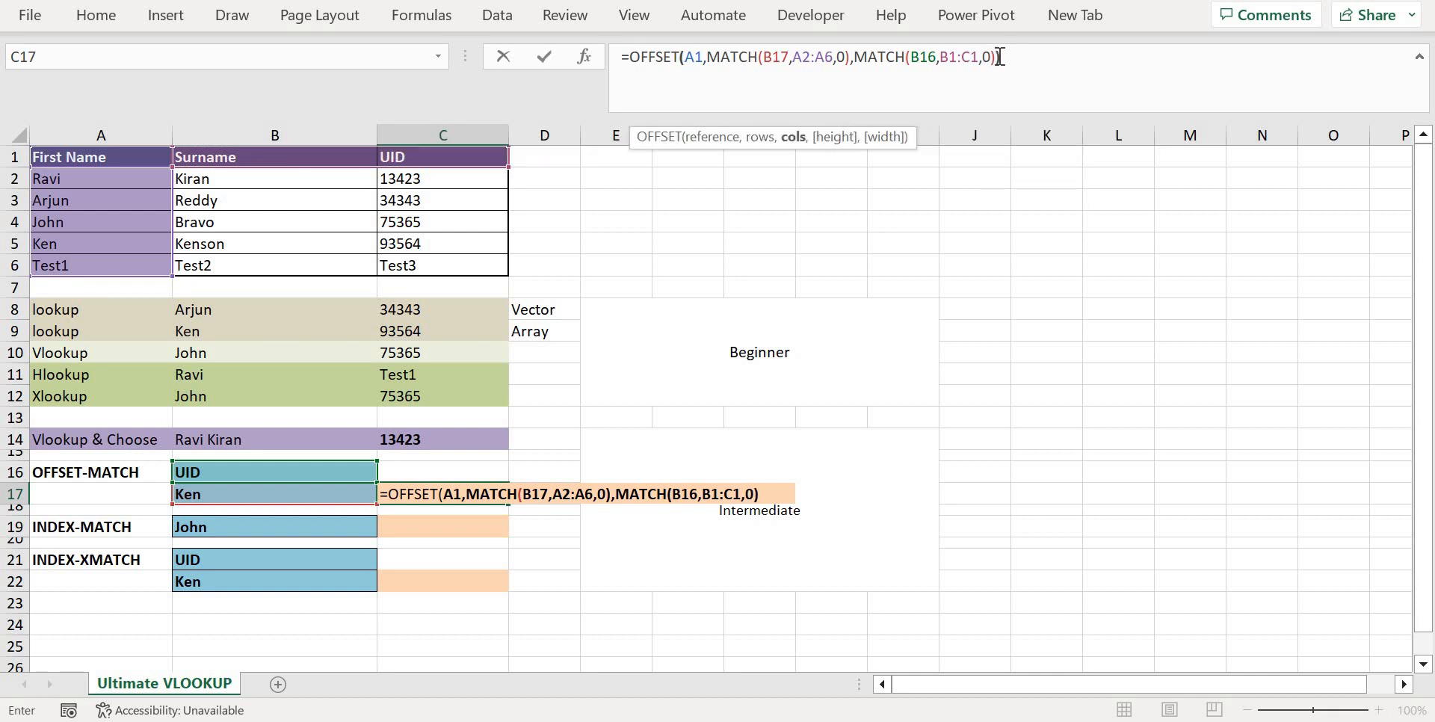
pyautogui.write(')')
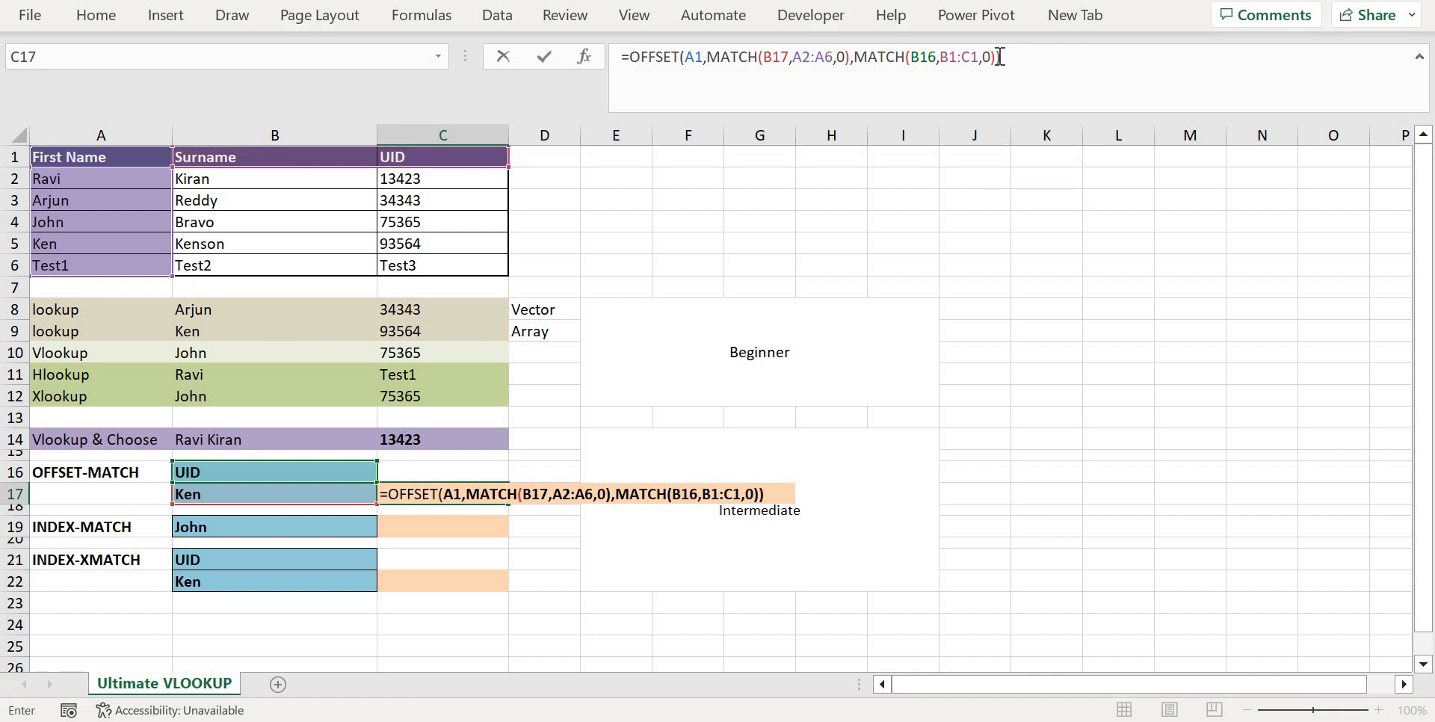
pyautogui.press('Return')
pyautogui.press('Up')
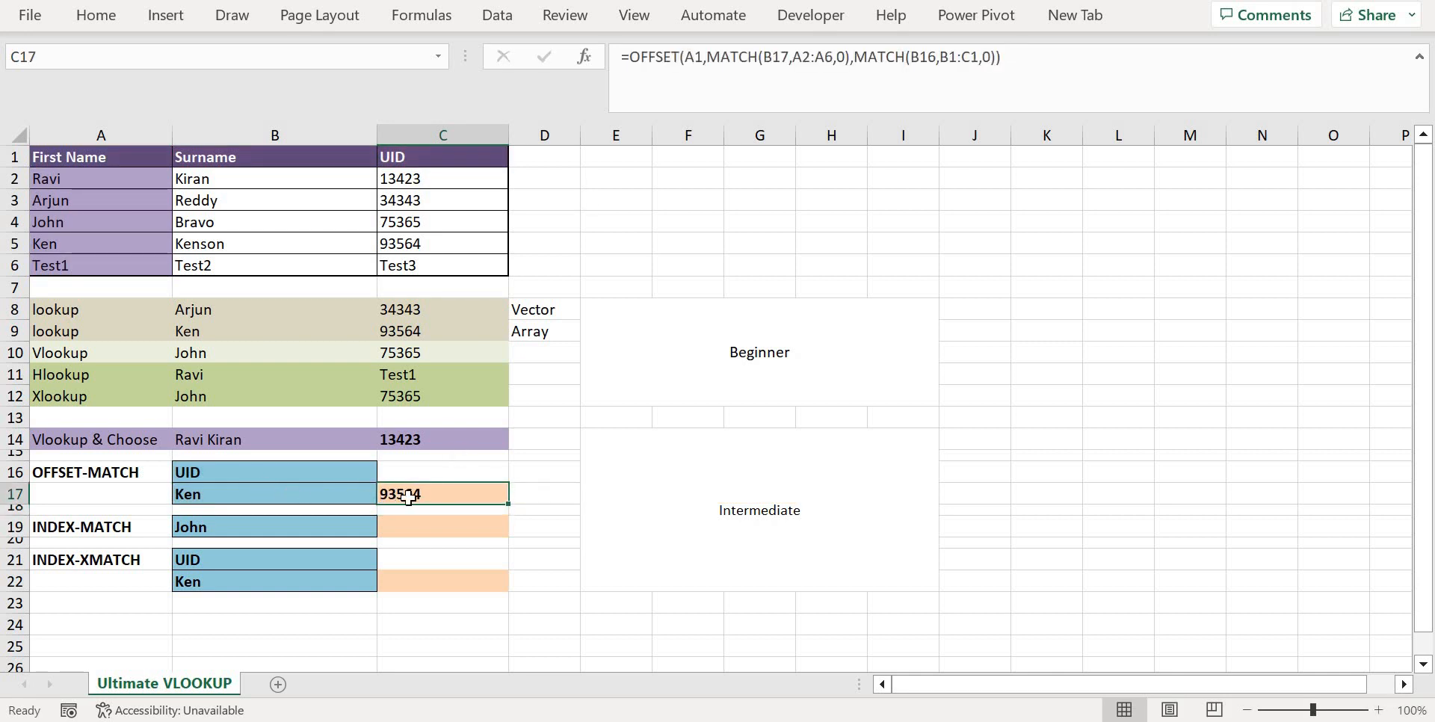
# Compare the C17 result with C5, and replace the lookup name in B17 with the first name listed in A2
pyautogui.click(420, 245)
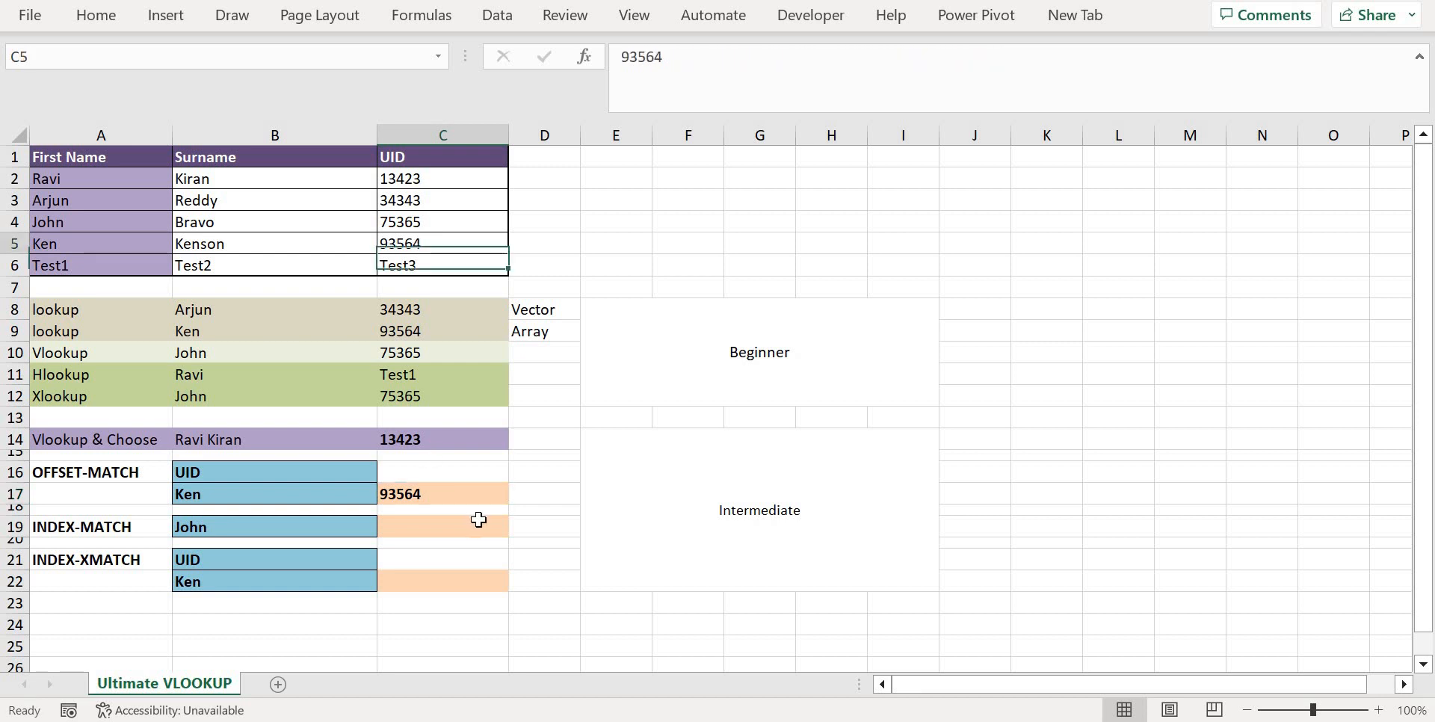
pyautogui.click(344, 493)
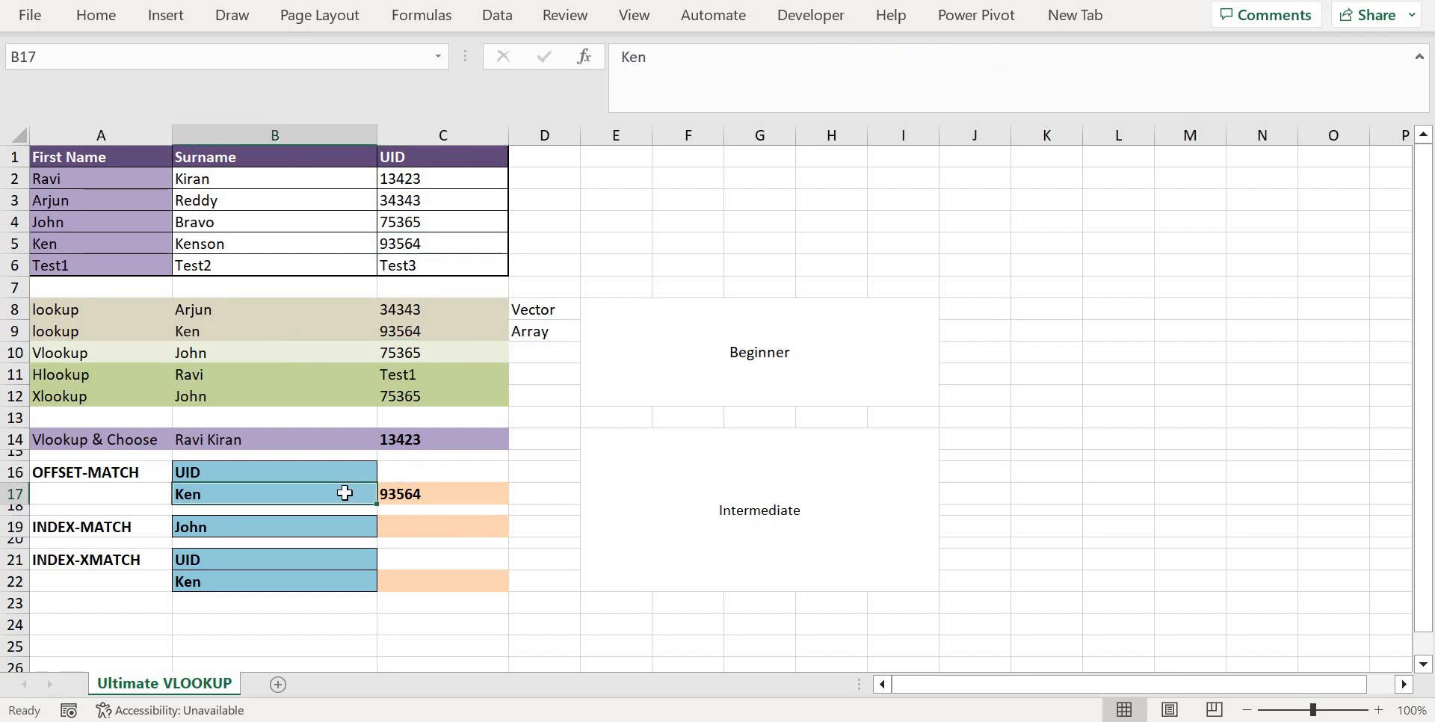
pyautogui.write('Ravi')
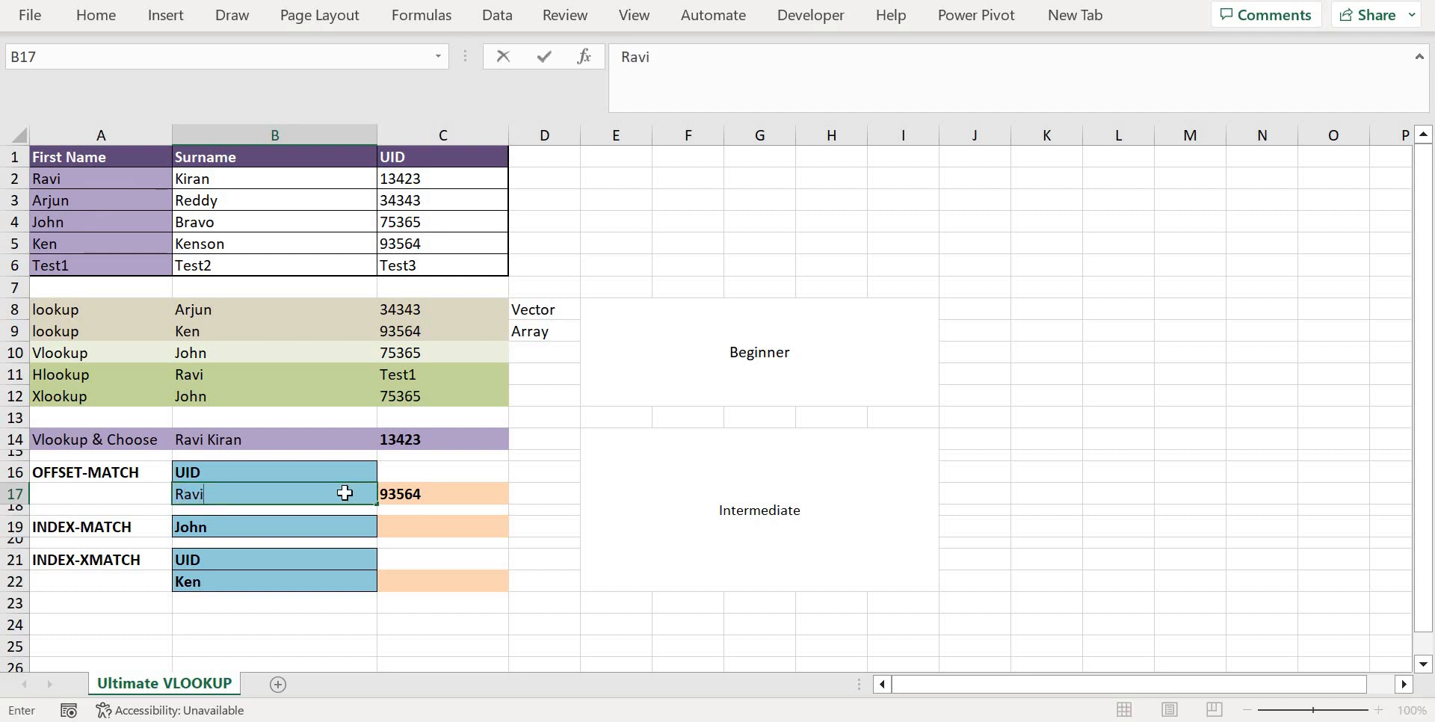
pyautogui.press('Return')
pyautogui.click(444, 492)
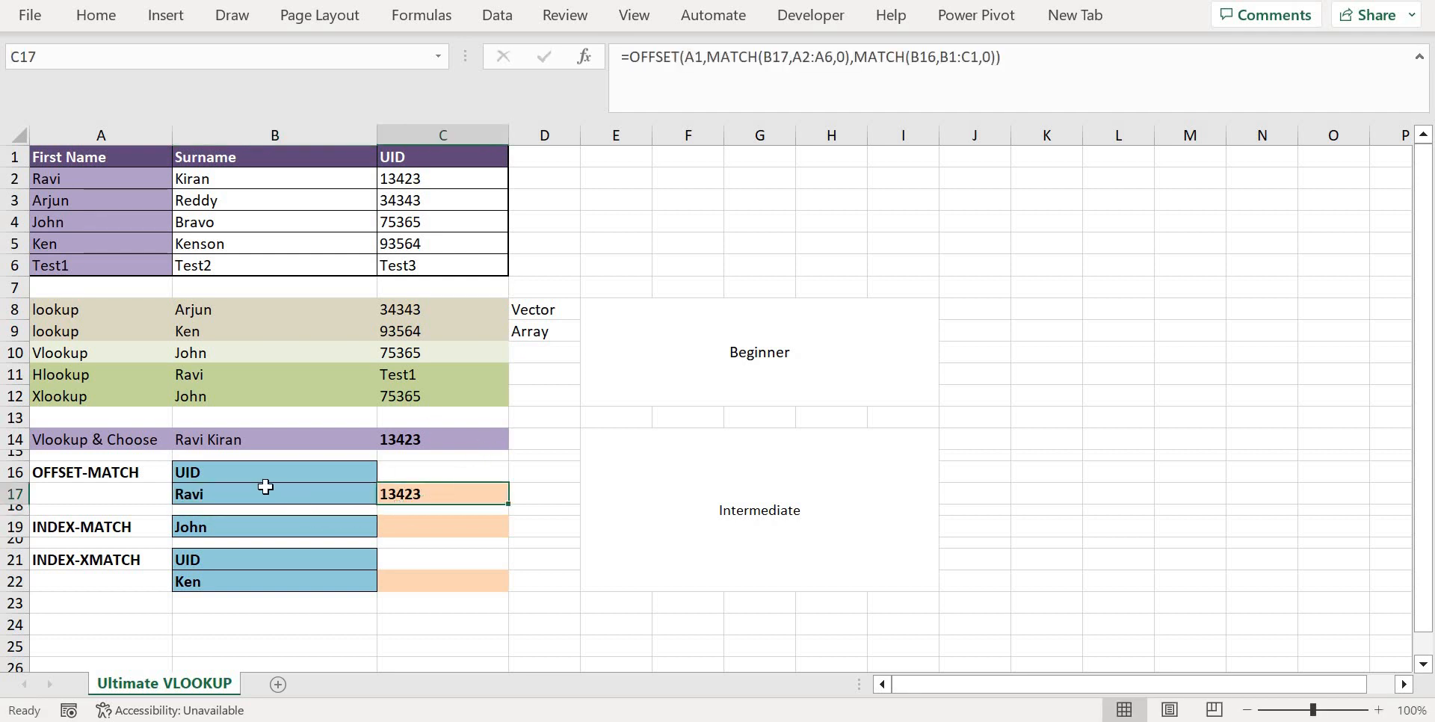
# Change the lookup header in B16 to Surname and check the OFFSET-MATCH formula and result in C17
pyautogui.click(225, 474)
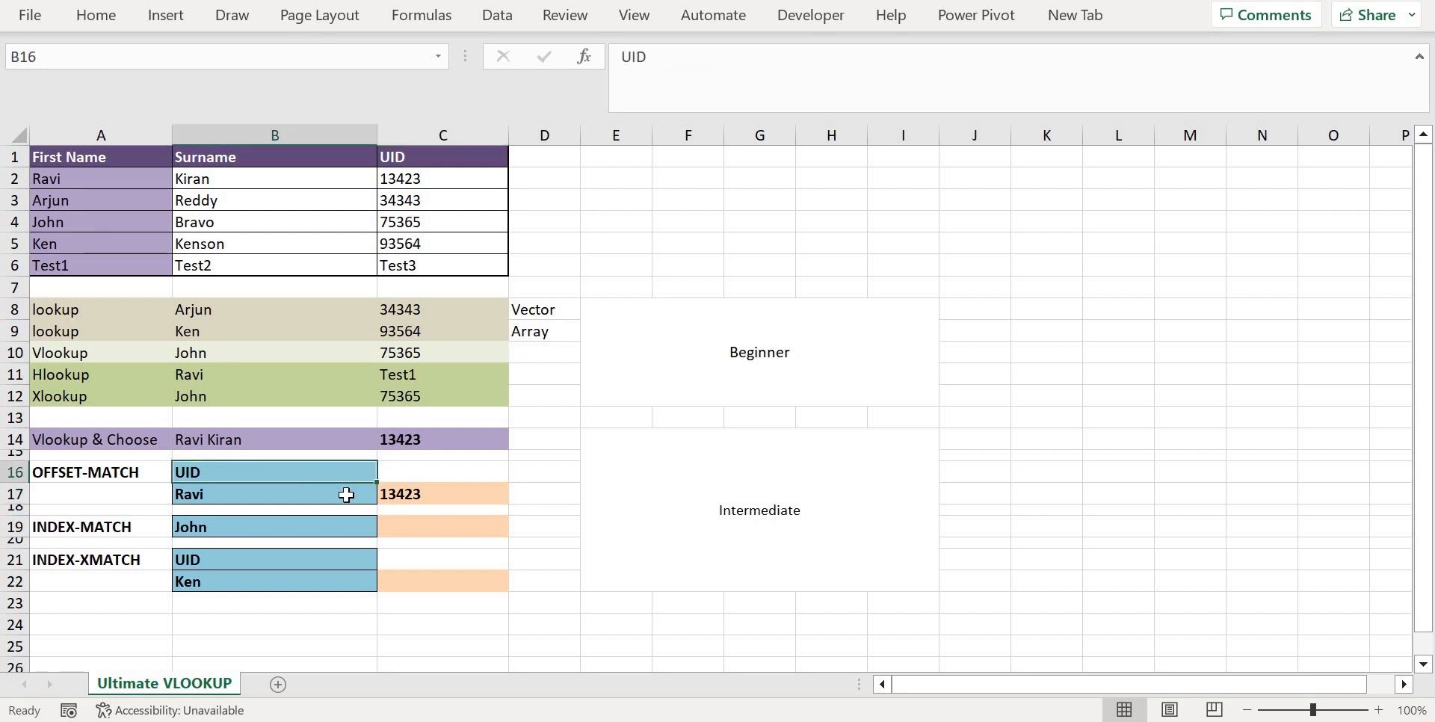
pyautogui.click(425, 493)
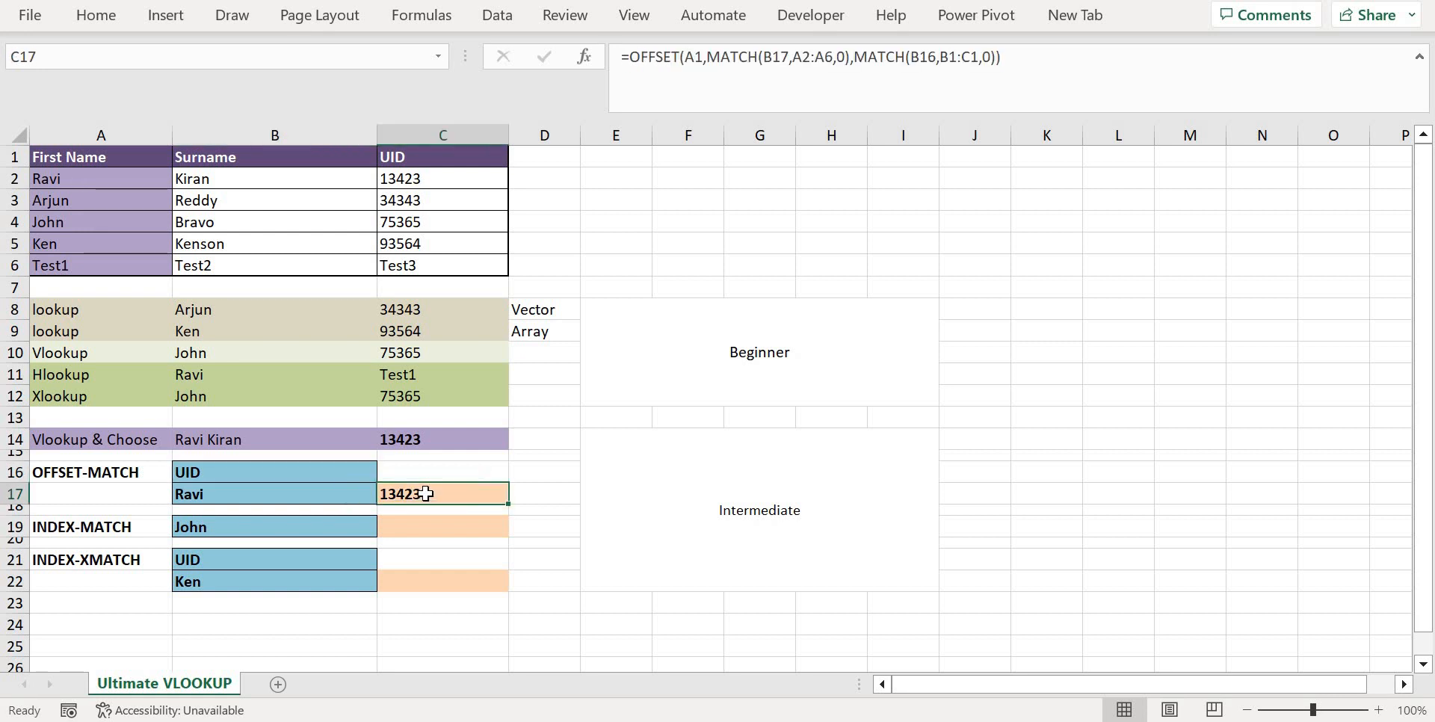
pyautogui.click(293, 471)
pyautogui.write('Su')
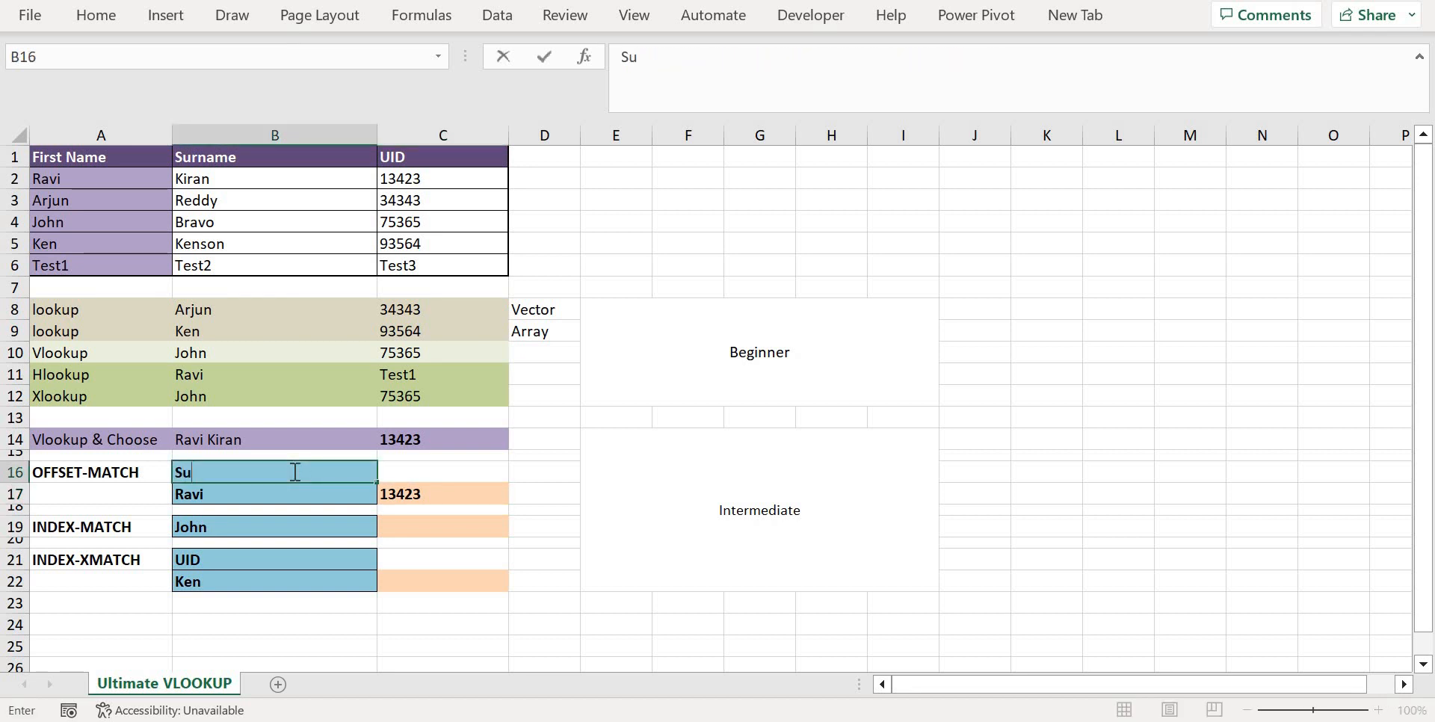
pyautogui.write('rname')
pyautogui.press('Return')
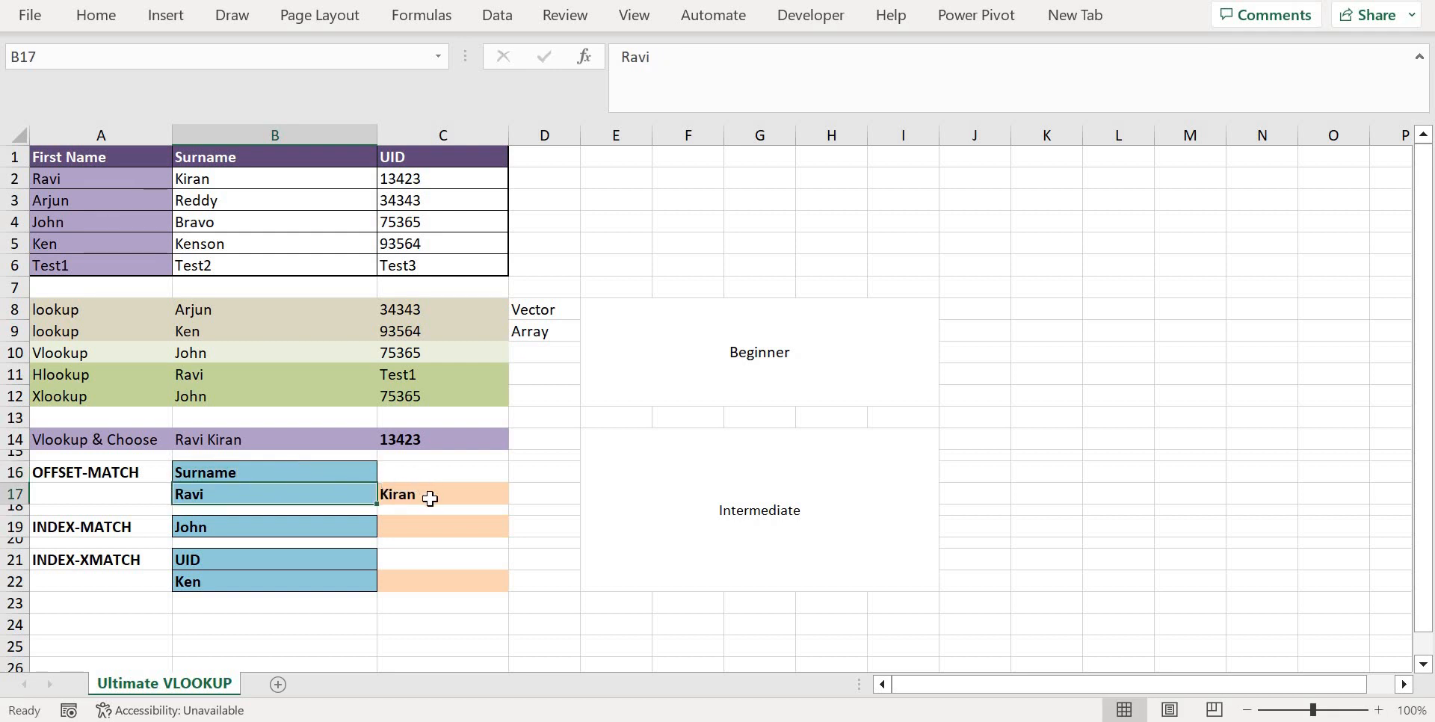
pyautogui.click(430, 500)
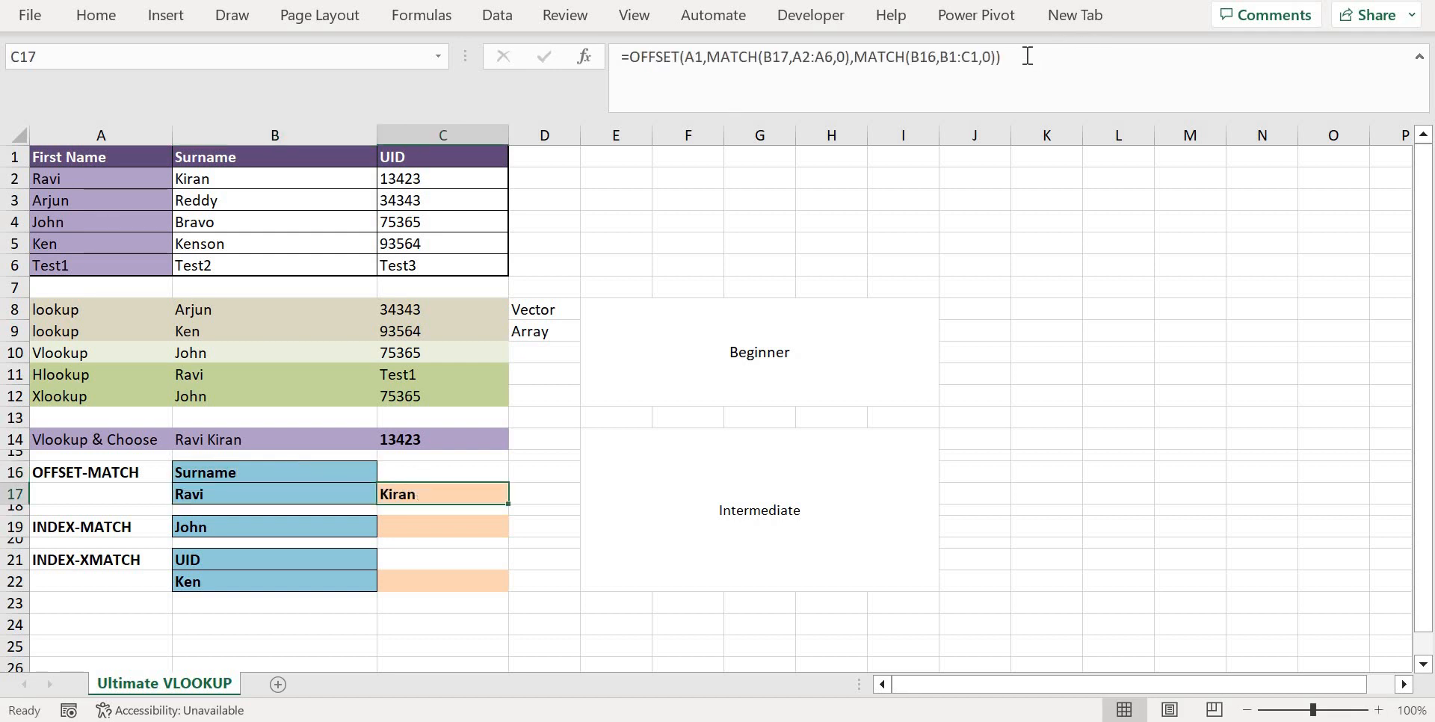
pyautogui.click(791, 57)
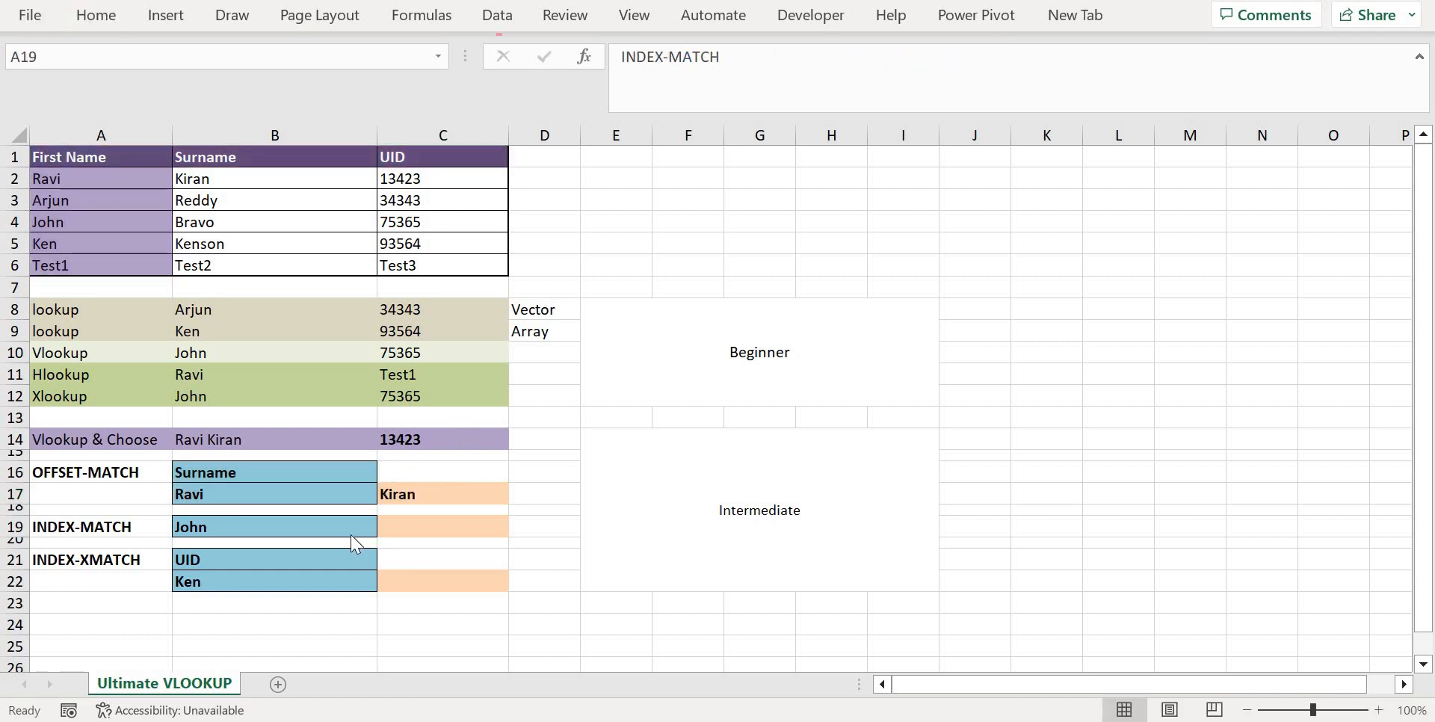
# Start an INDEX formula in C19 with the UID values C2:C6 as its array
pyautogui.click(417, 523)
pyautogui.click(678, 77)
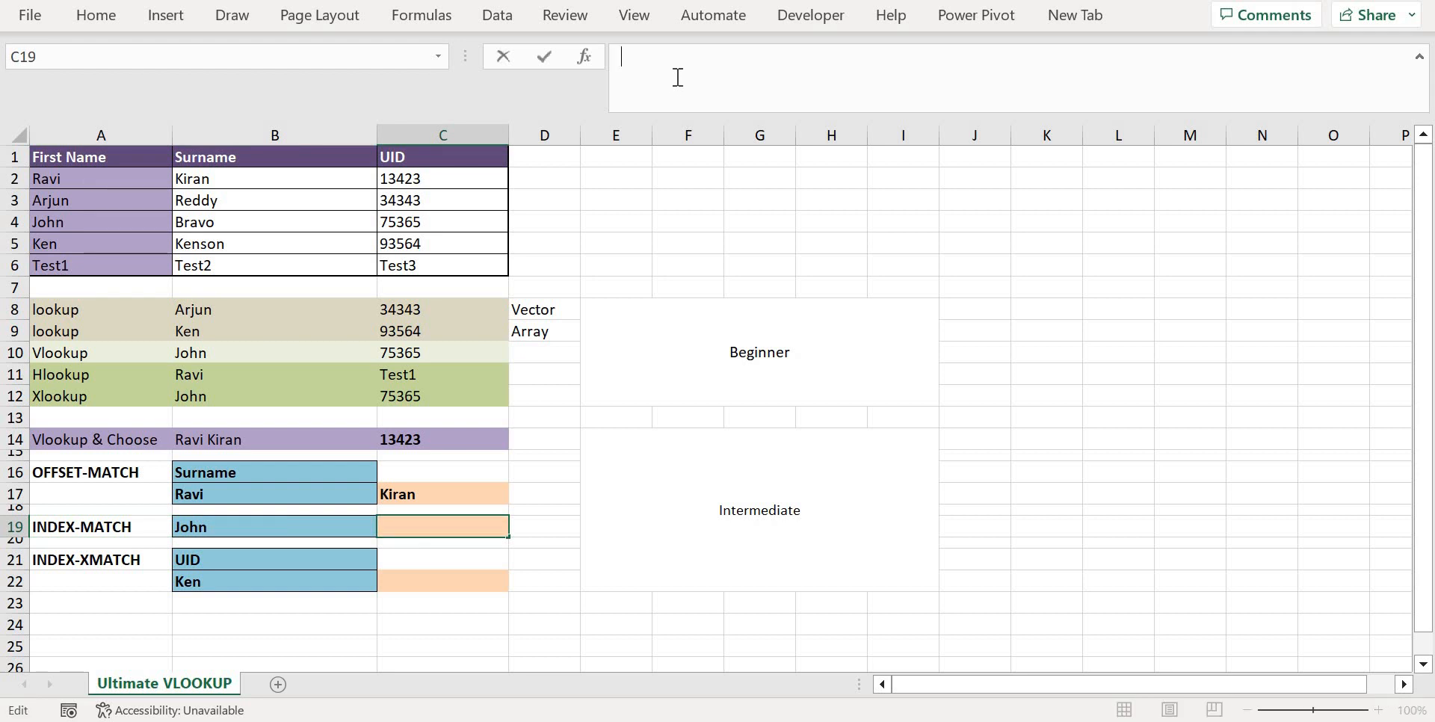
pyautogui.write('=in')
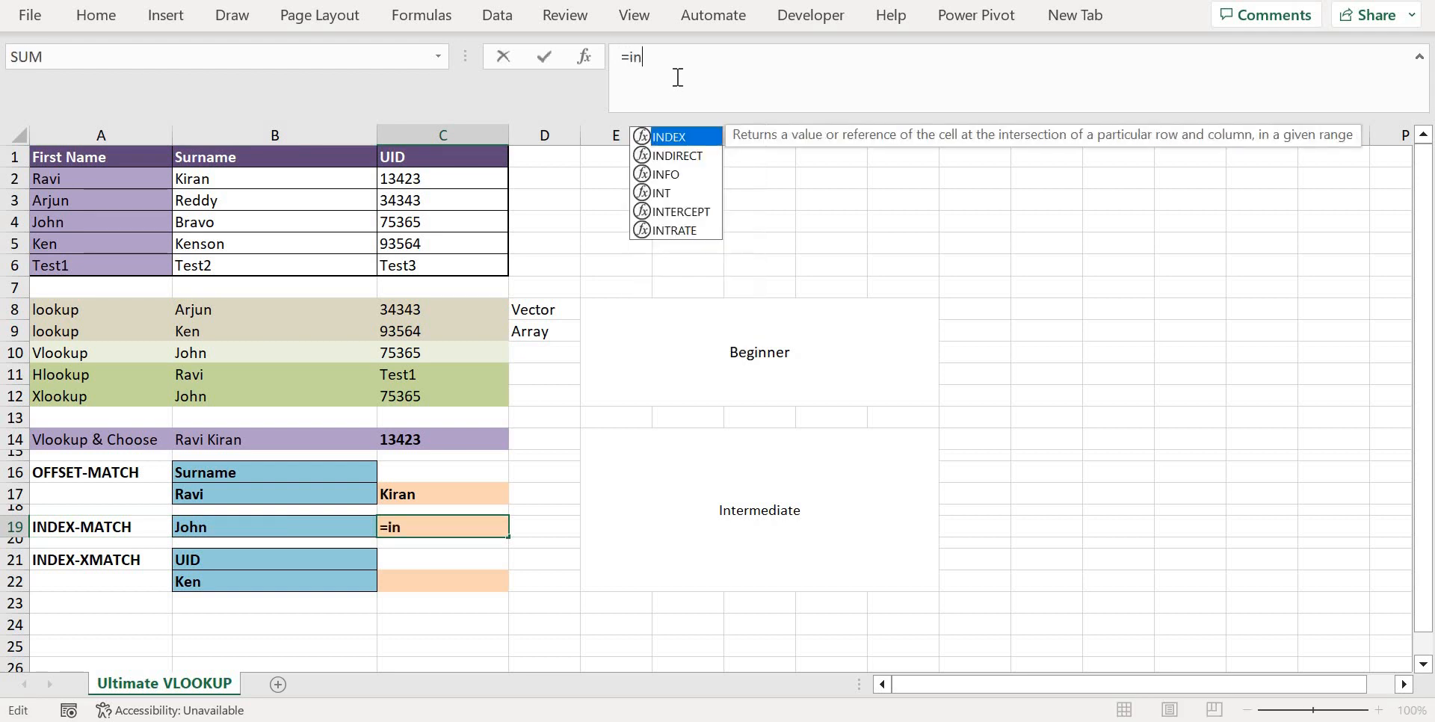
pyautogui.press('Tab')
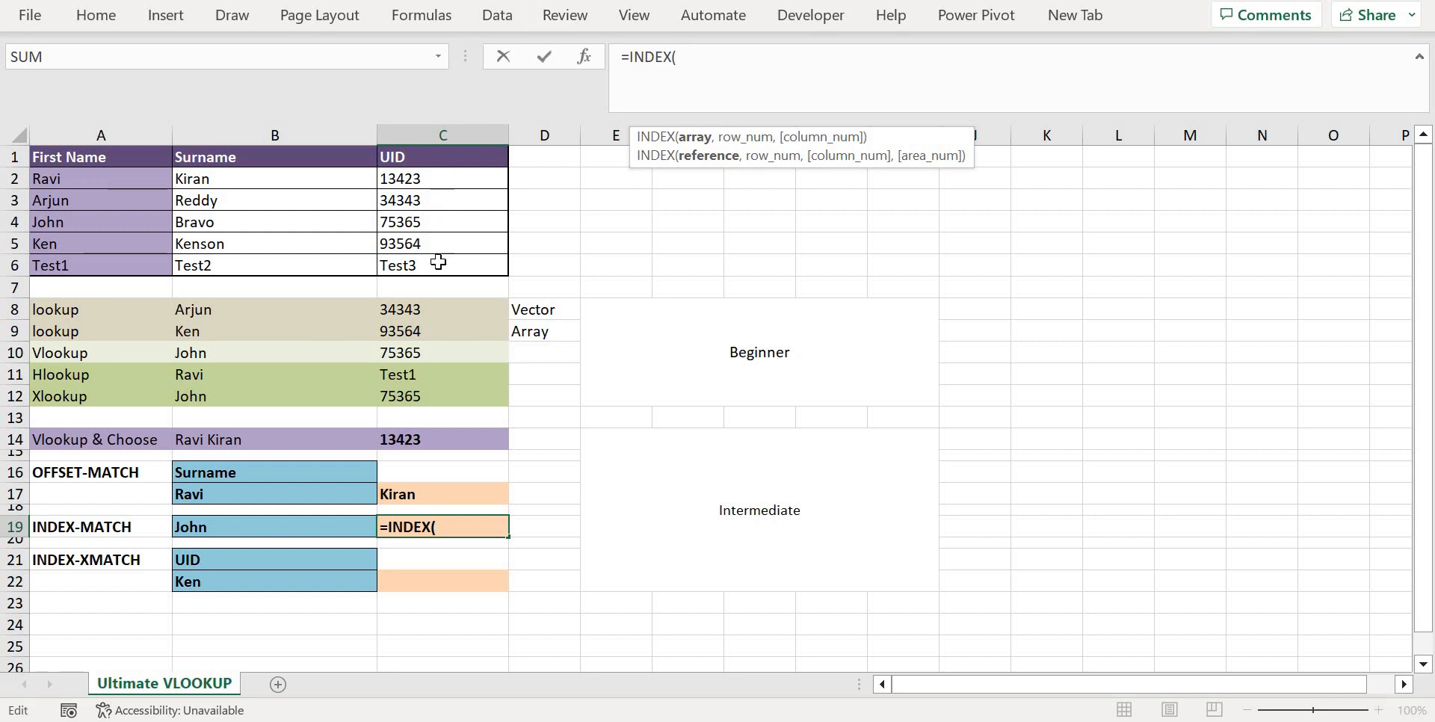
pyautogui.moveTo(438, 178); pyautogui.dragTo(438, 265)
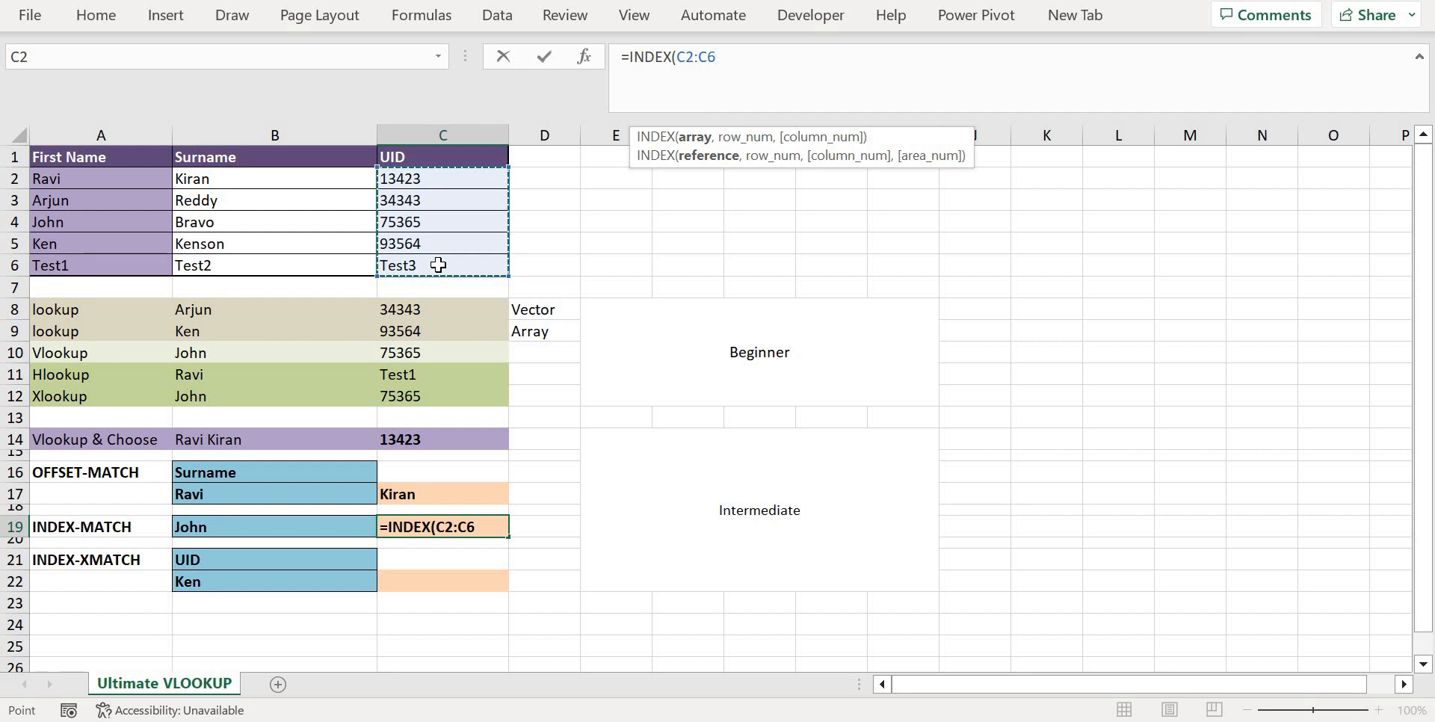
pyautogui.write(',')
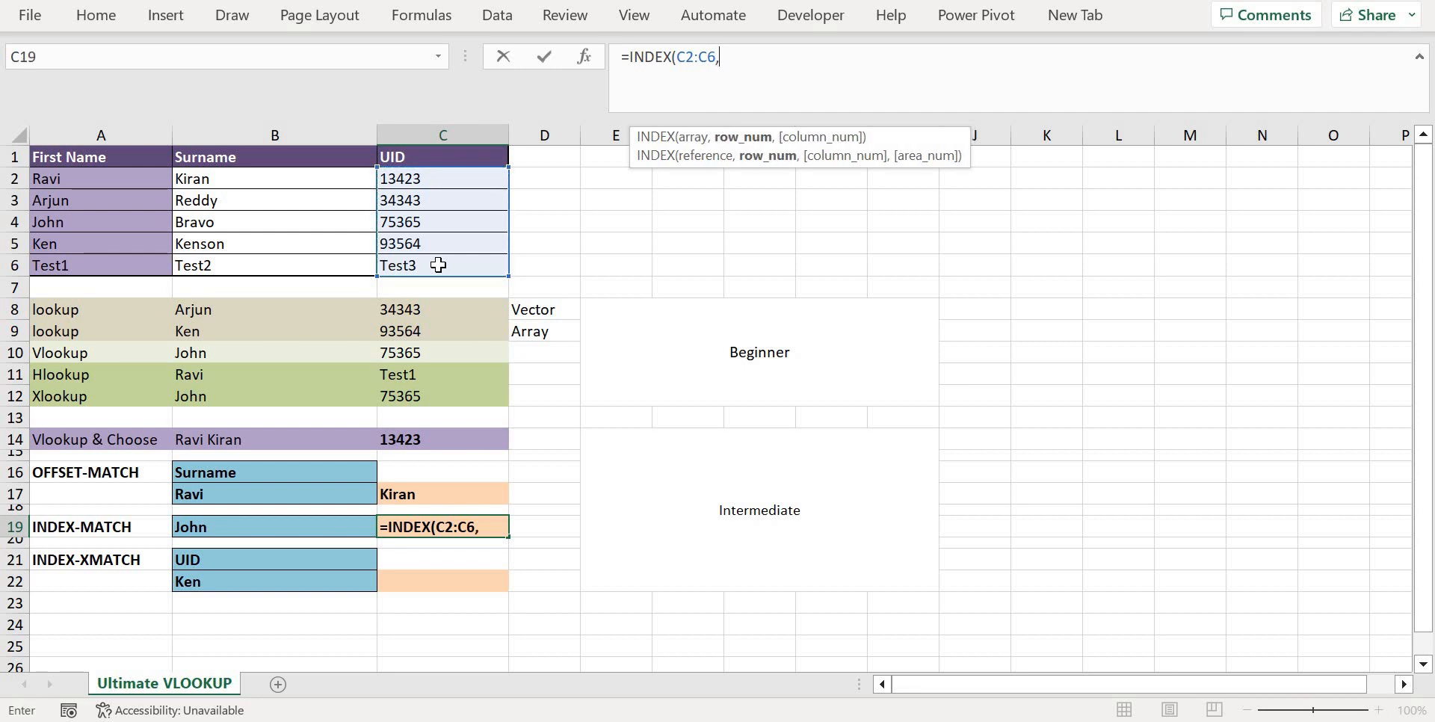
pyautogui.write('matc')
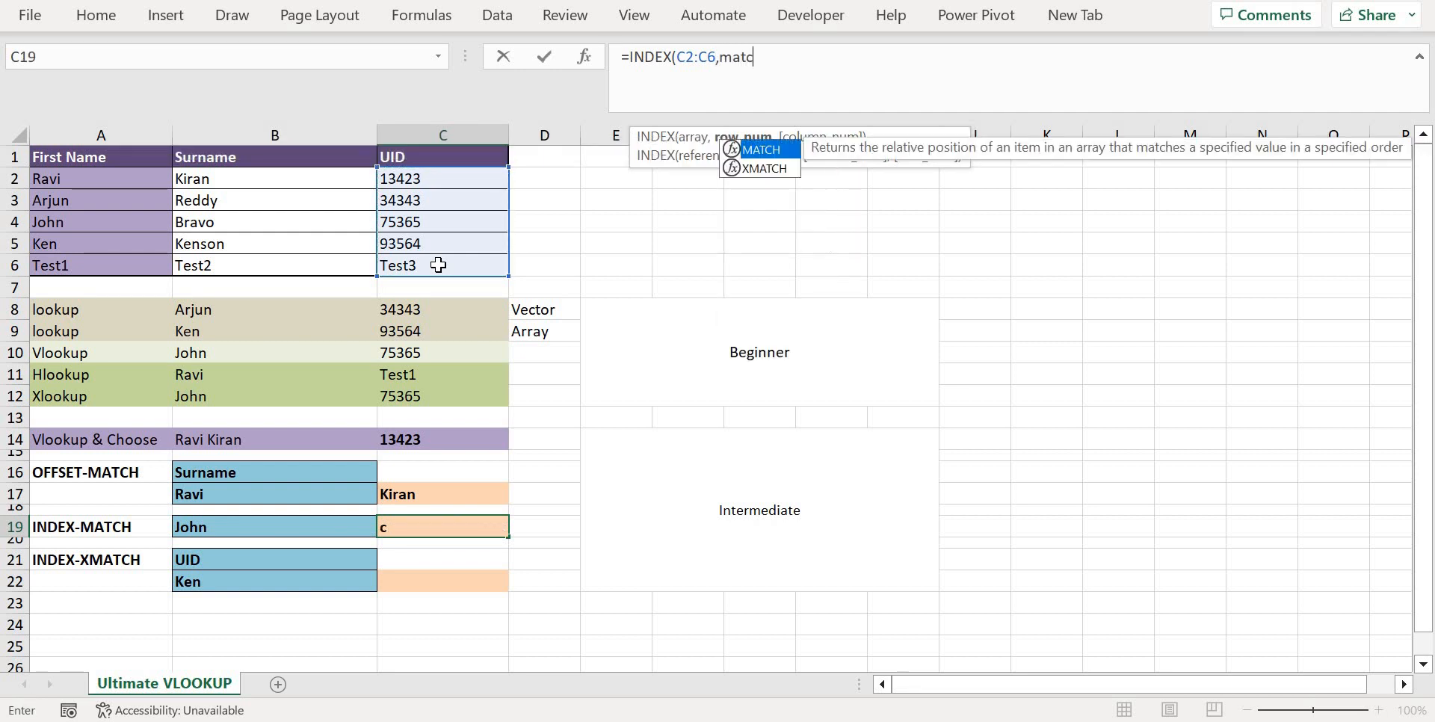
# Add MATCH(B19,A2:A6,0) as the row number, complete the INDEX formula in C19, and check it against the lookup name in B19
pyautogui.press('Tab')
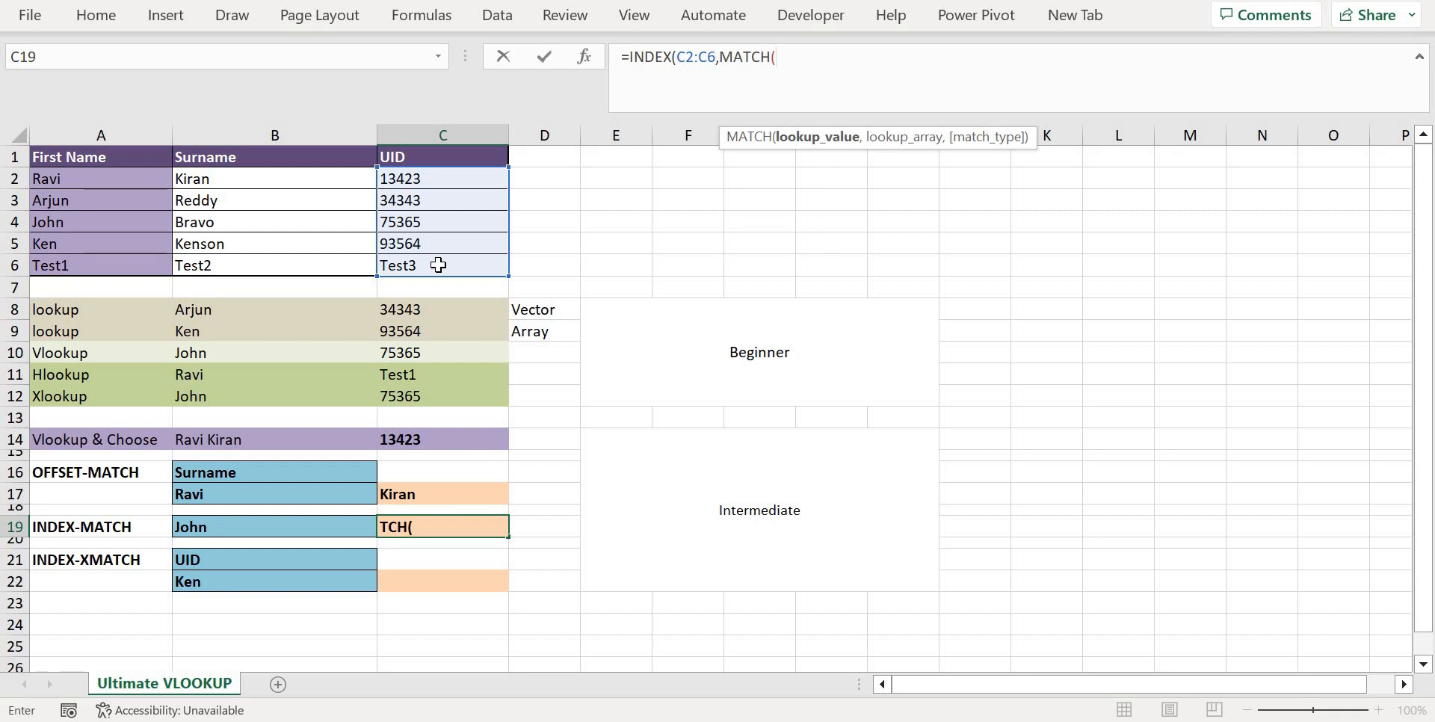
pyautogui.click(243, 526)
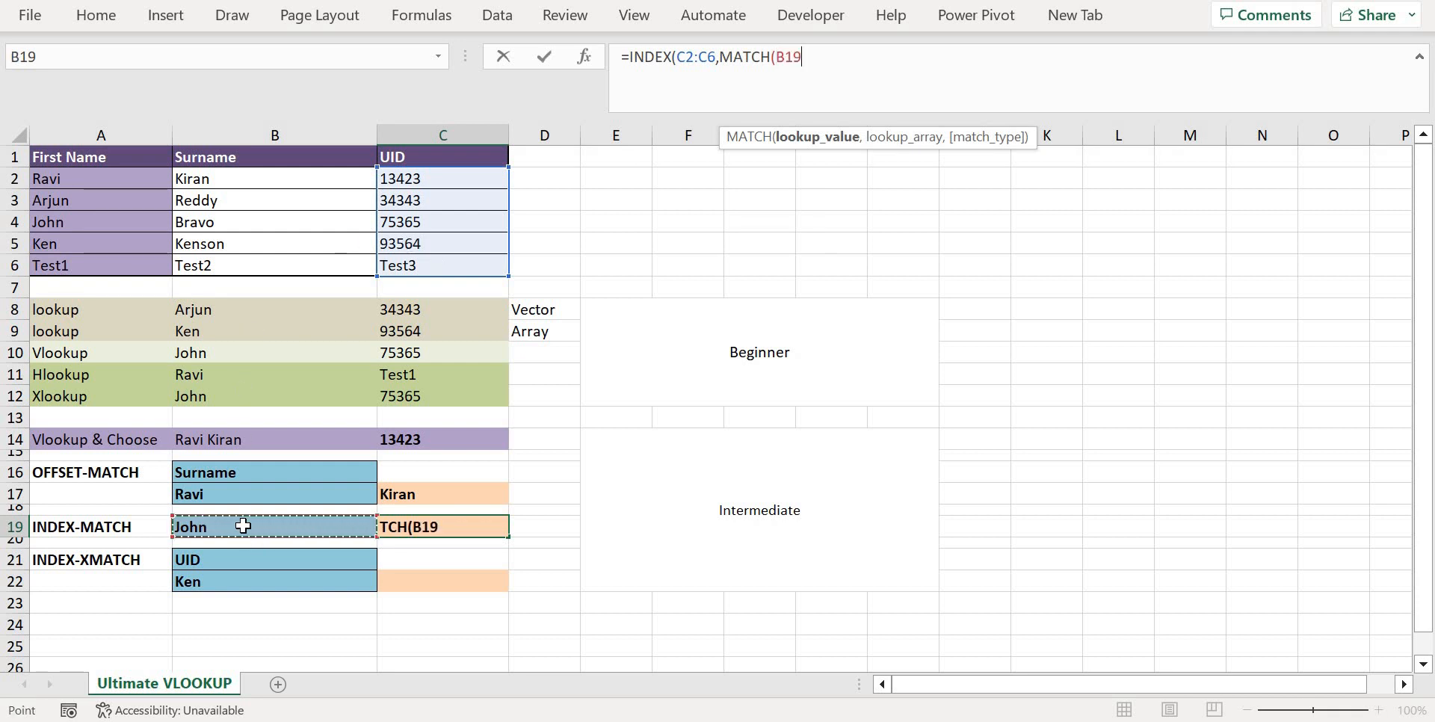
pyautogui.write(',')
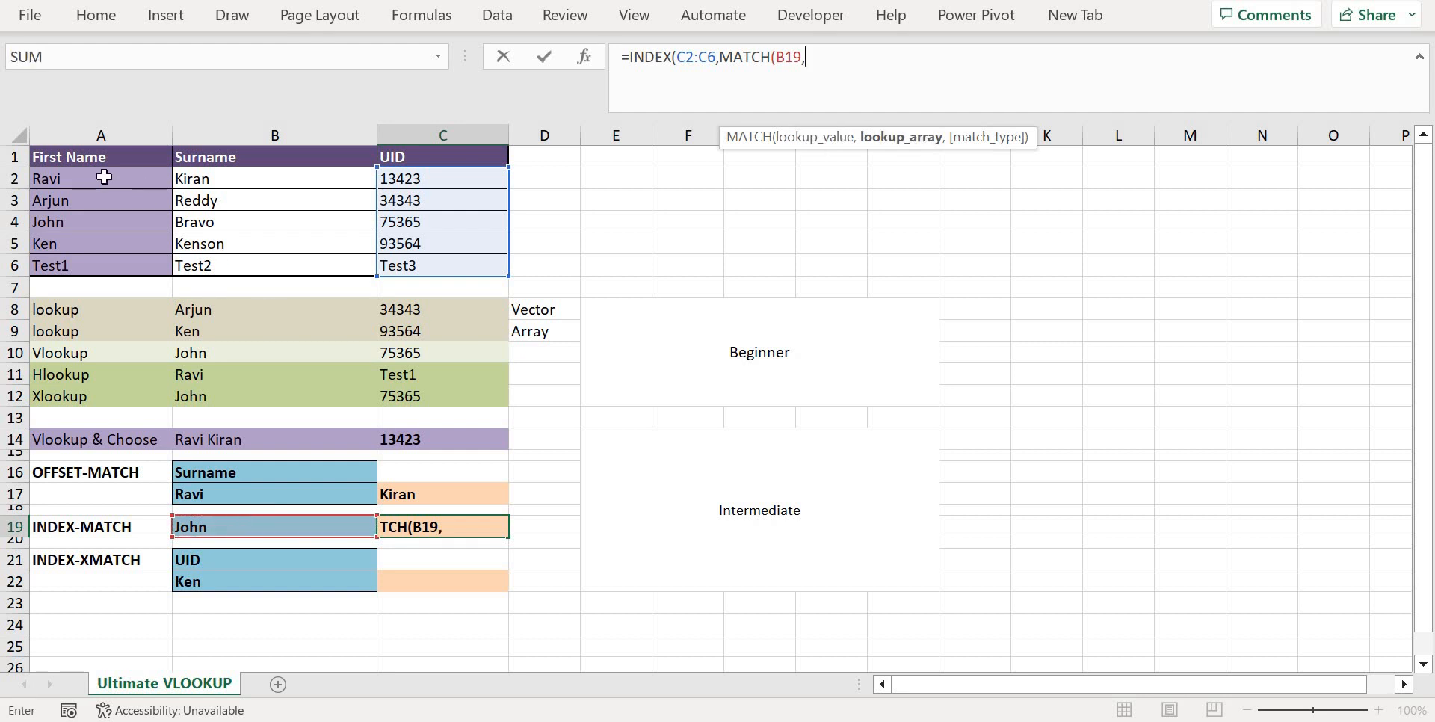
pyautogui.moveTo(104, 178); pyautogui.dragTo(108, 267)
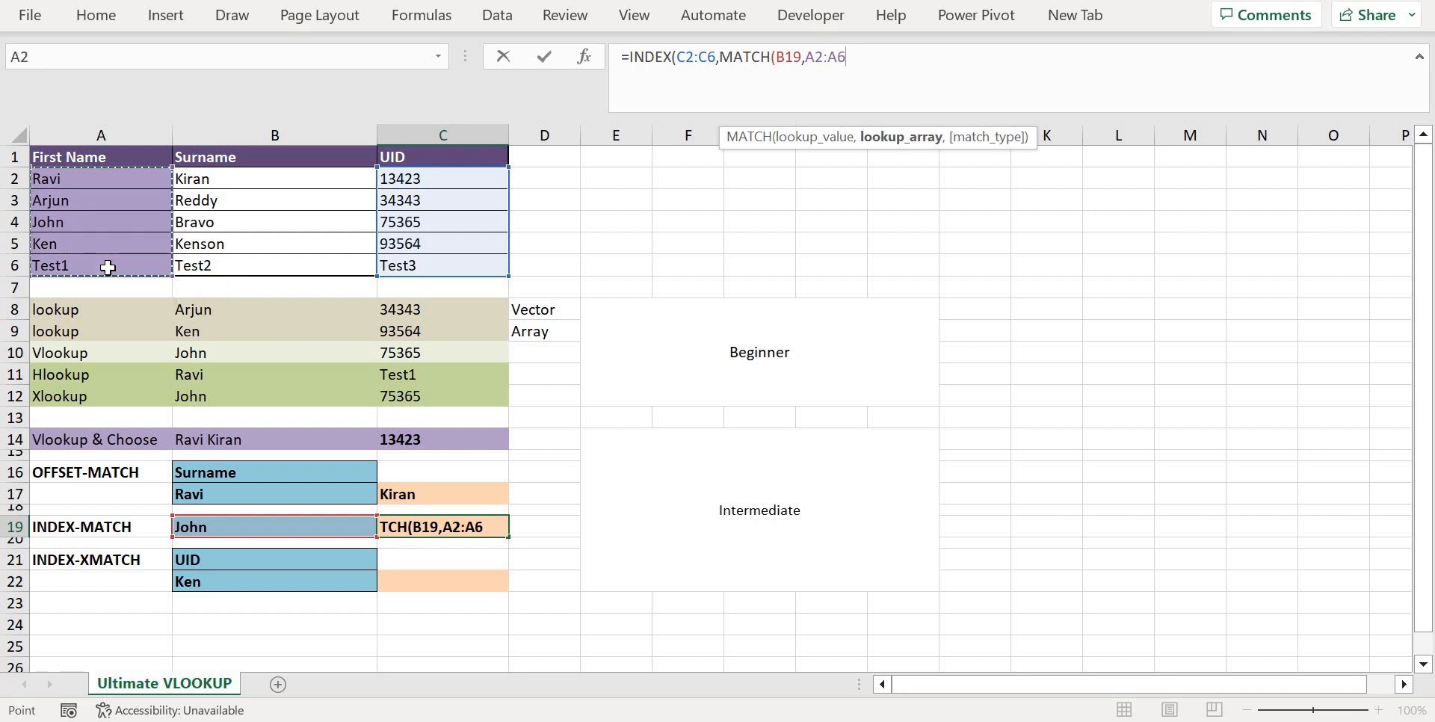
pyautogui.write(',0))')
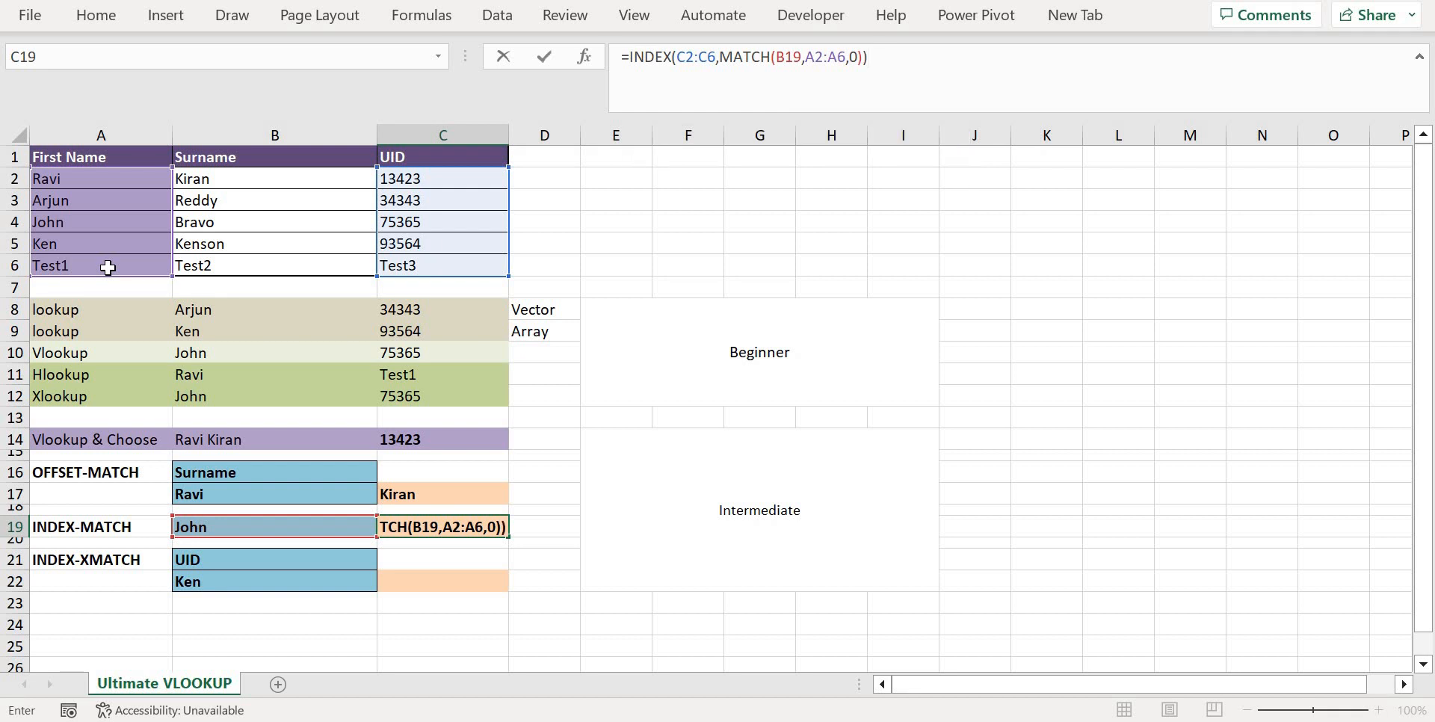
pyautogui.press('Return')
pyautogui.press('Up')
pyautogui.press('Left')
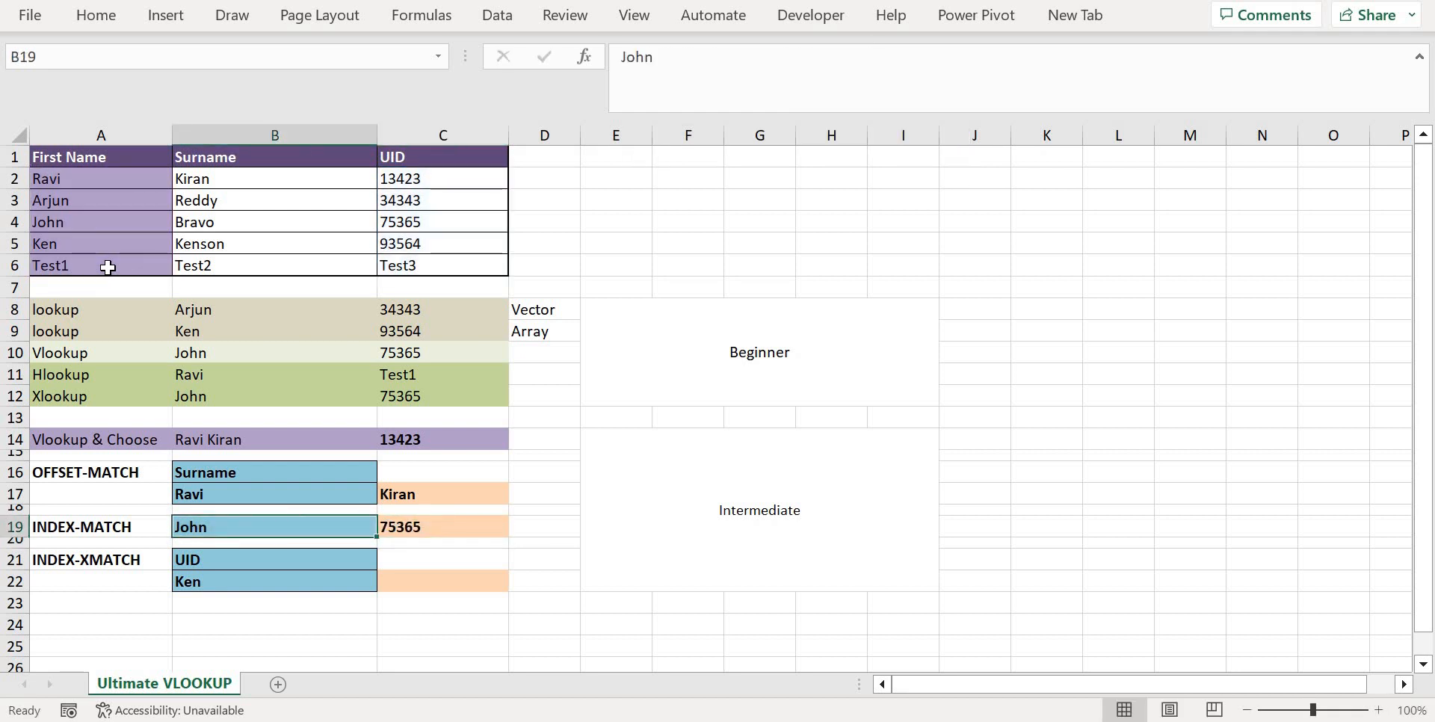
pyautogui.press('Right')
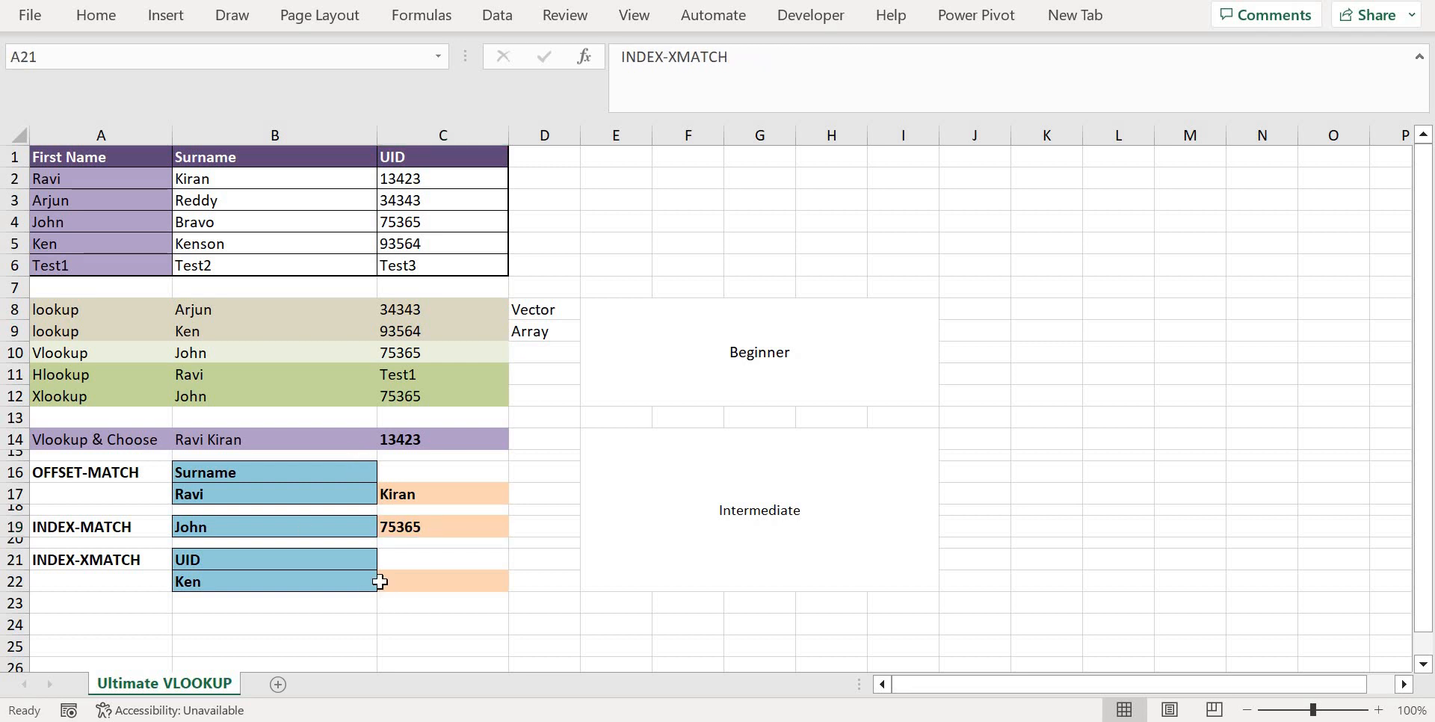
# Start an INDEX formula in C22 with the table range A2:C6 as its array
pyautogui.click(381, 582)
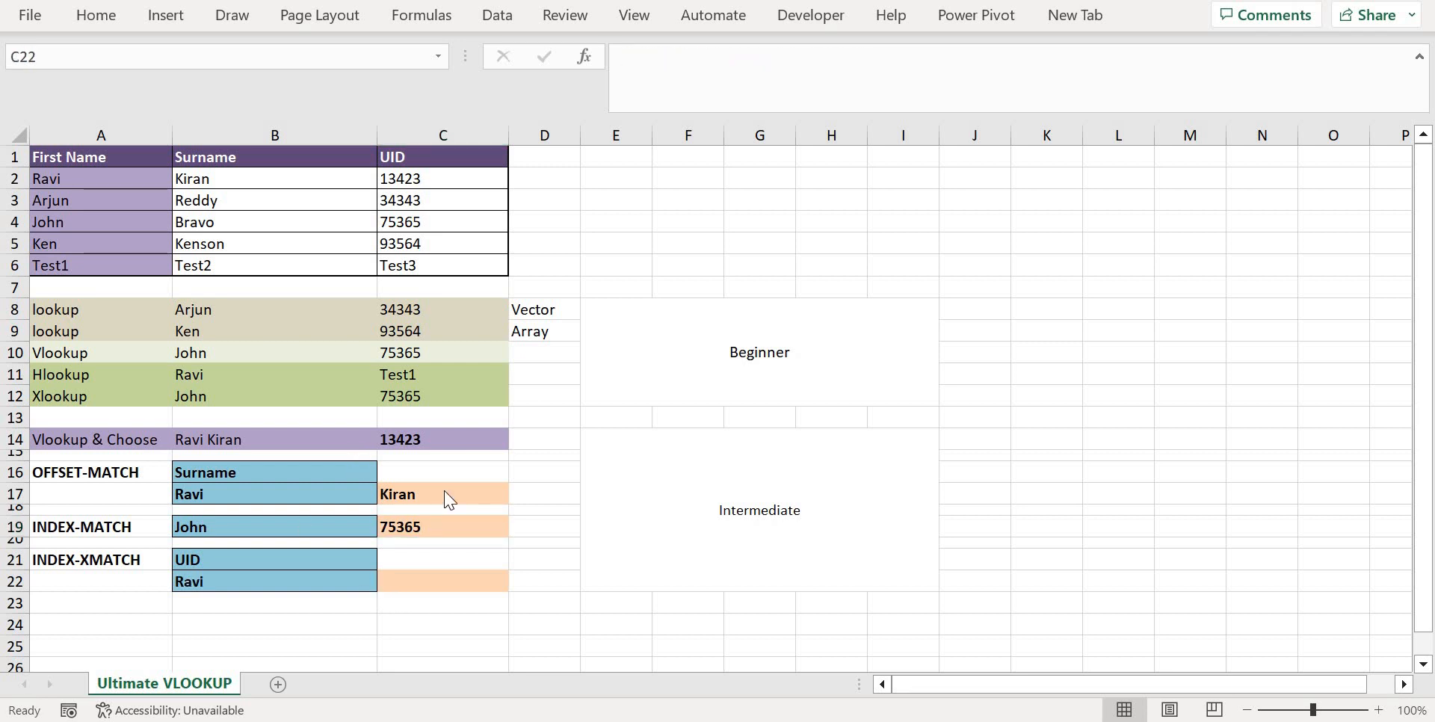
pyautogui.click(412, 581)
pyautogui.write('=ind')
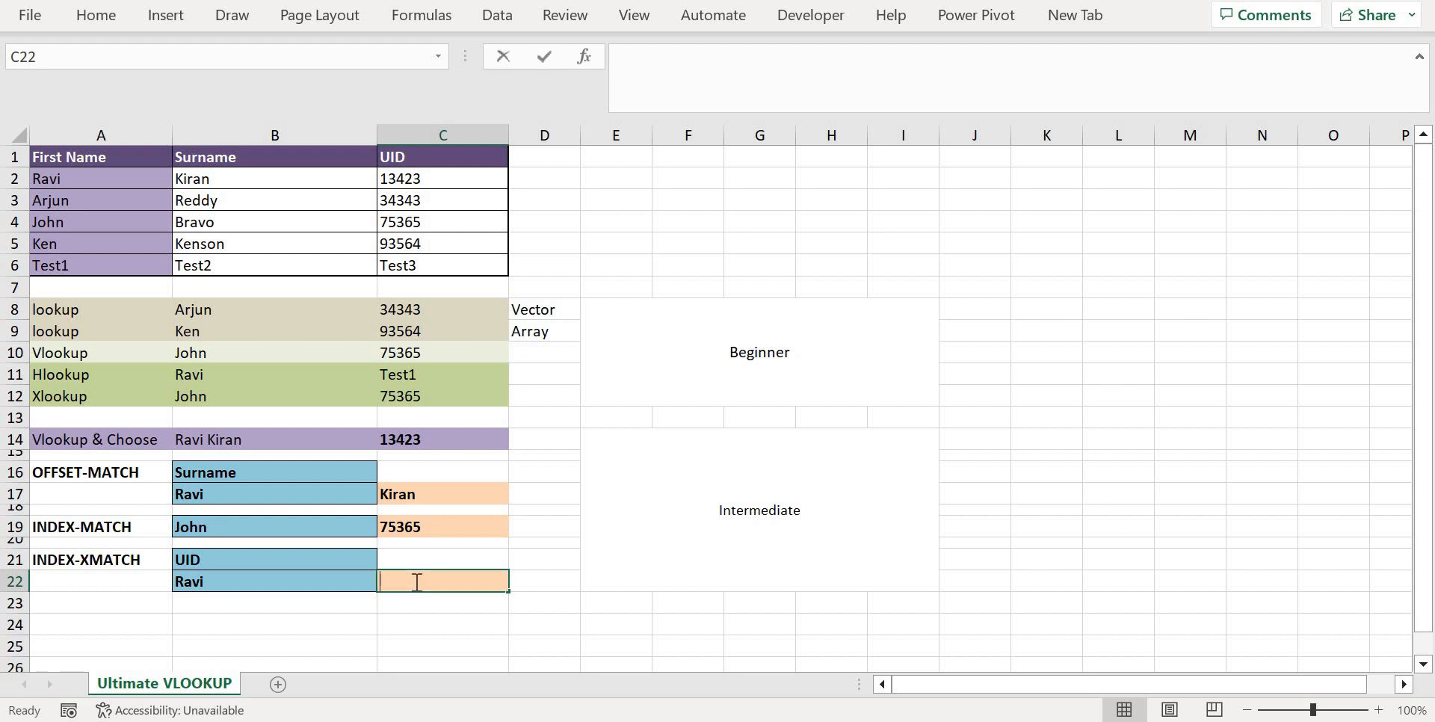
pyautogui.press('Tab')
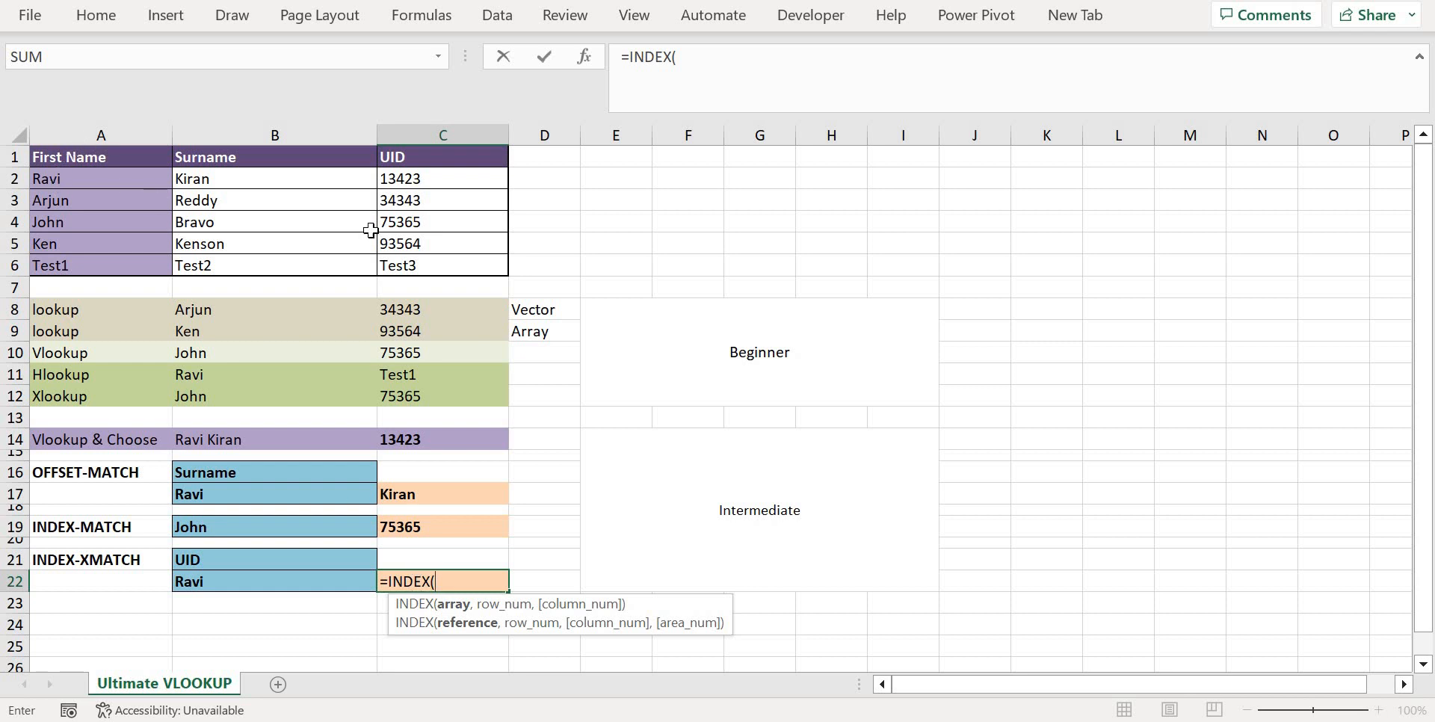
pyautogui.moveTo(74, 179); pyautogui.dragTo(479, 267)
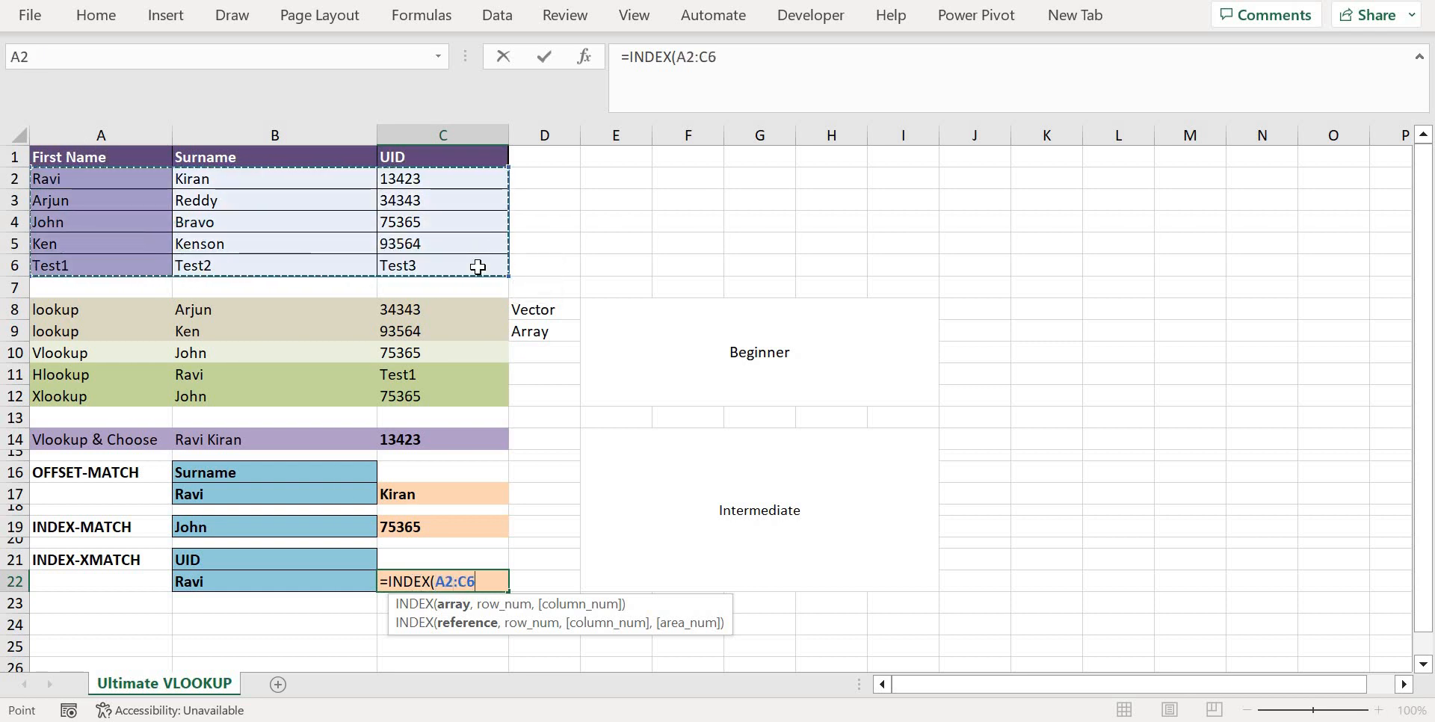
pyautogui.write(',')
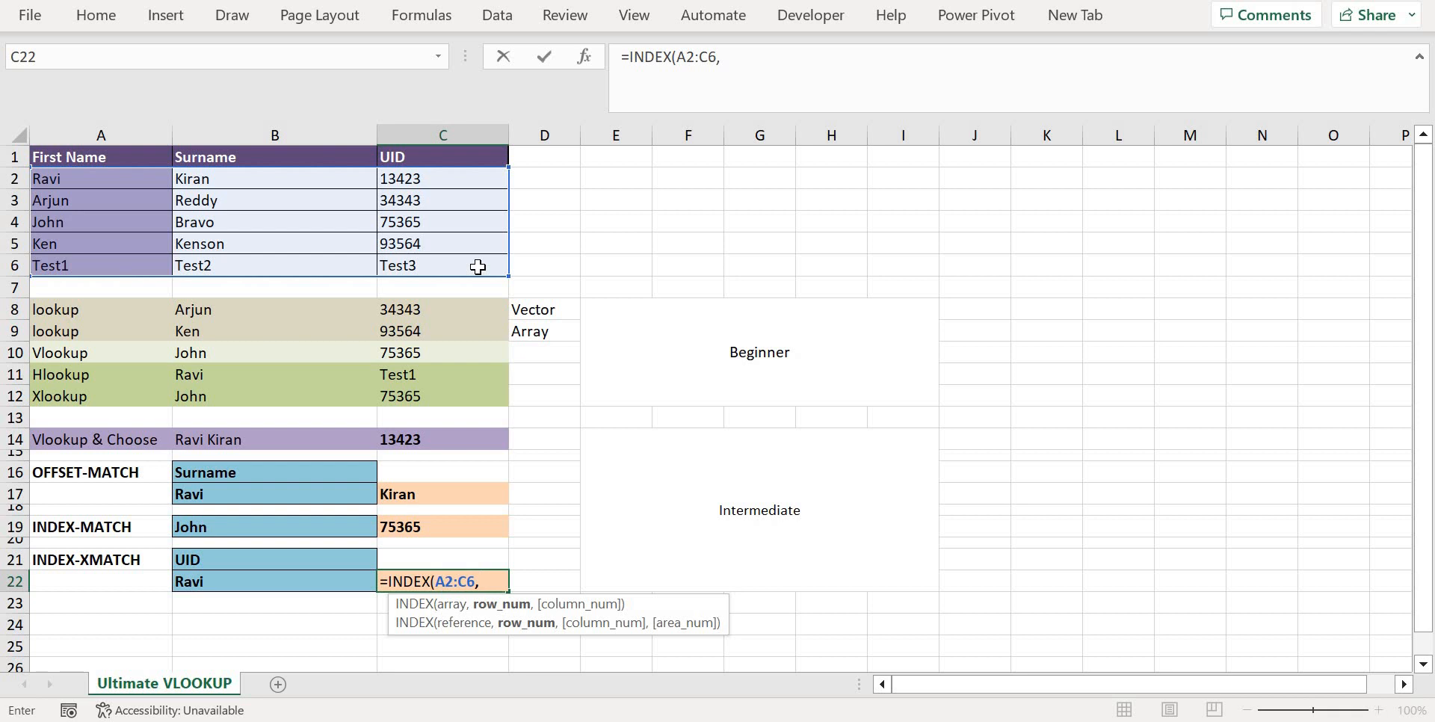
pyautogui.write('xma')
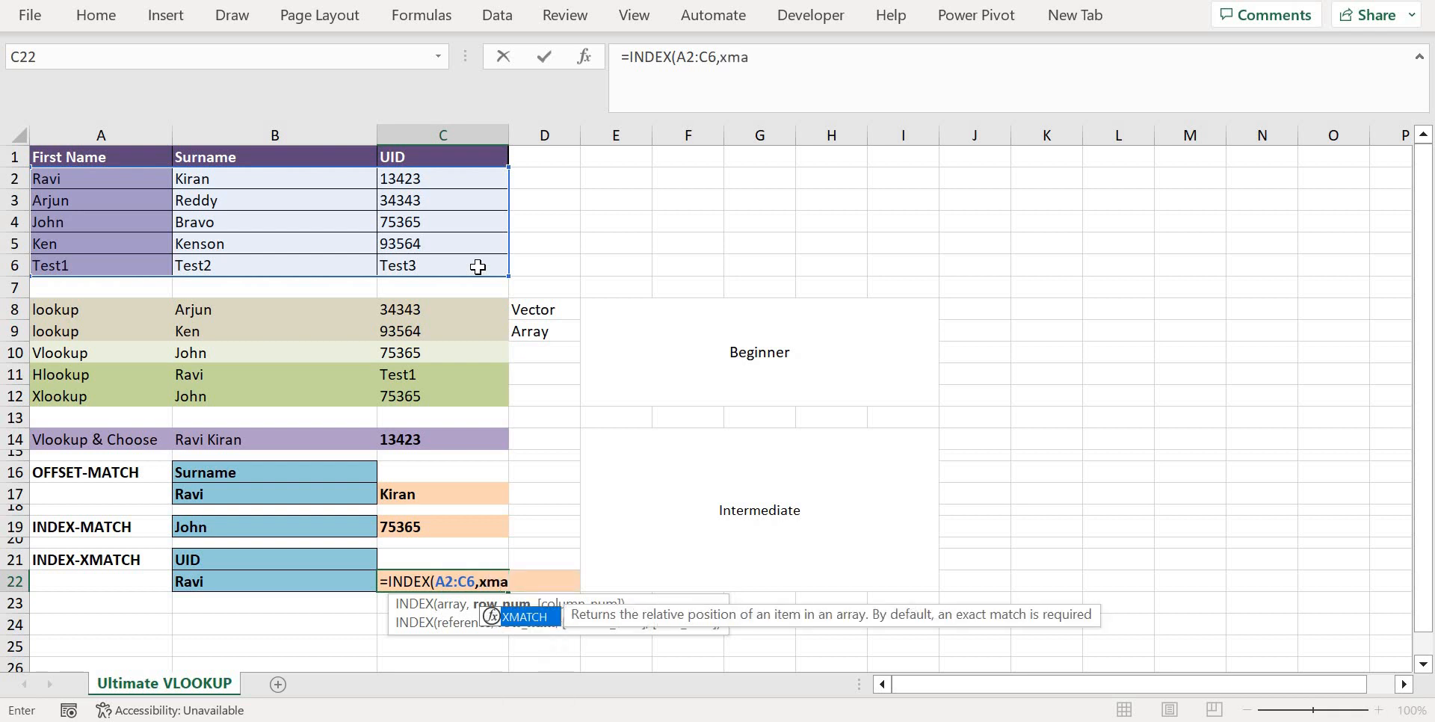
# Add XMATCH(B22,A2:A6) as the row number argument of the INDEX formula in C22
pyautogui.press('Tab')
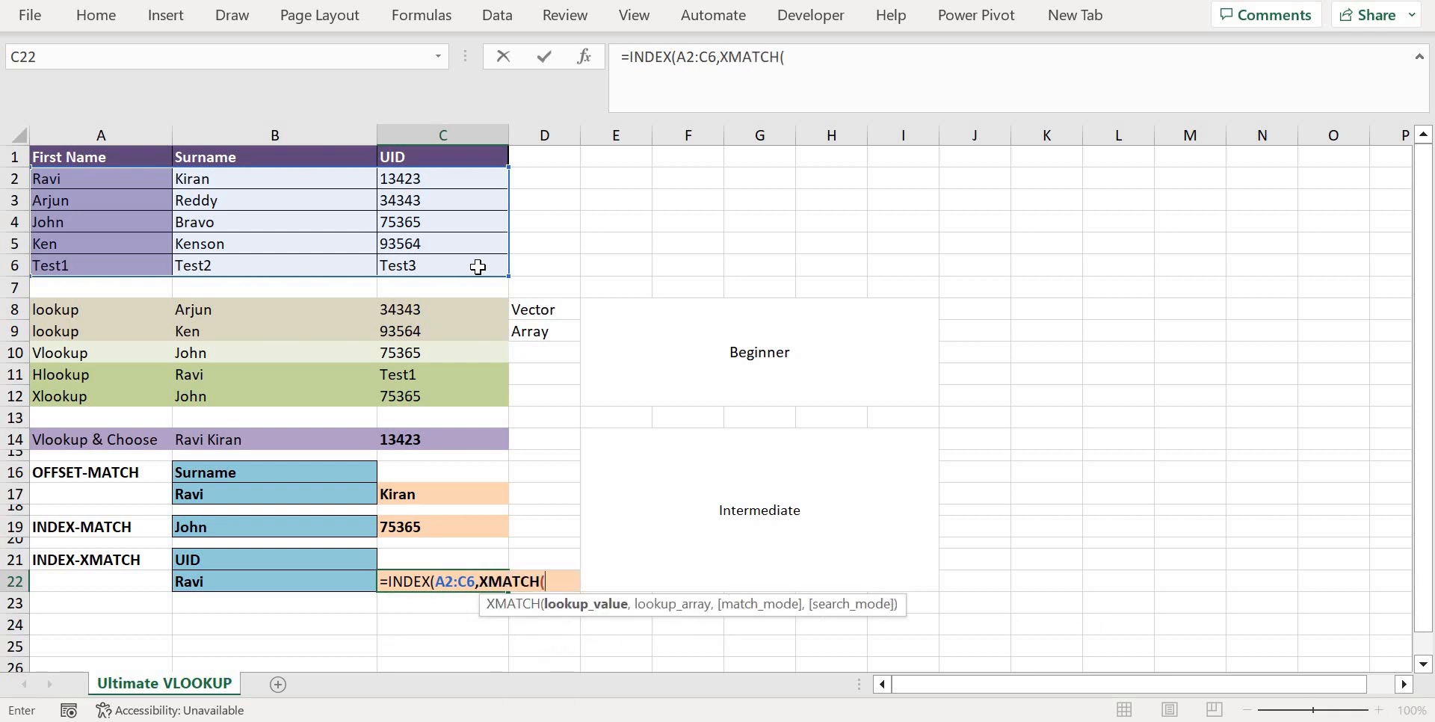
pyautogui.click(212, 582)
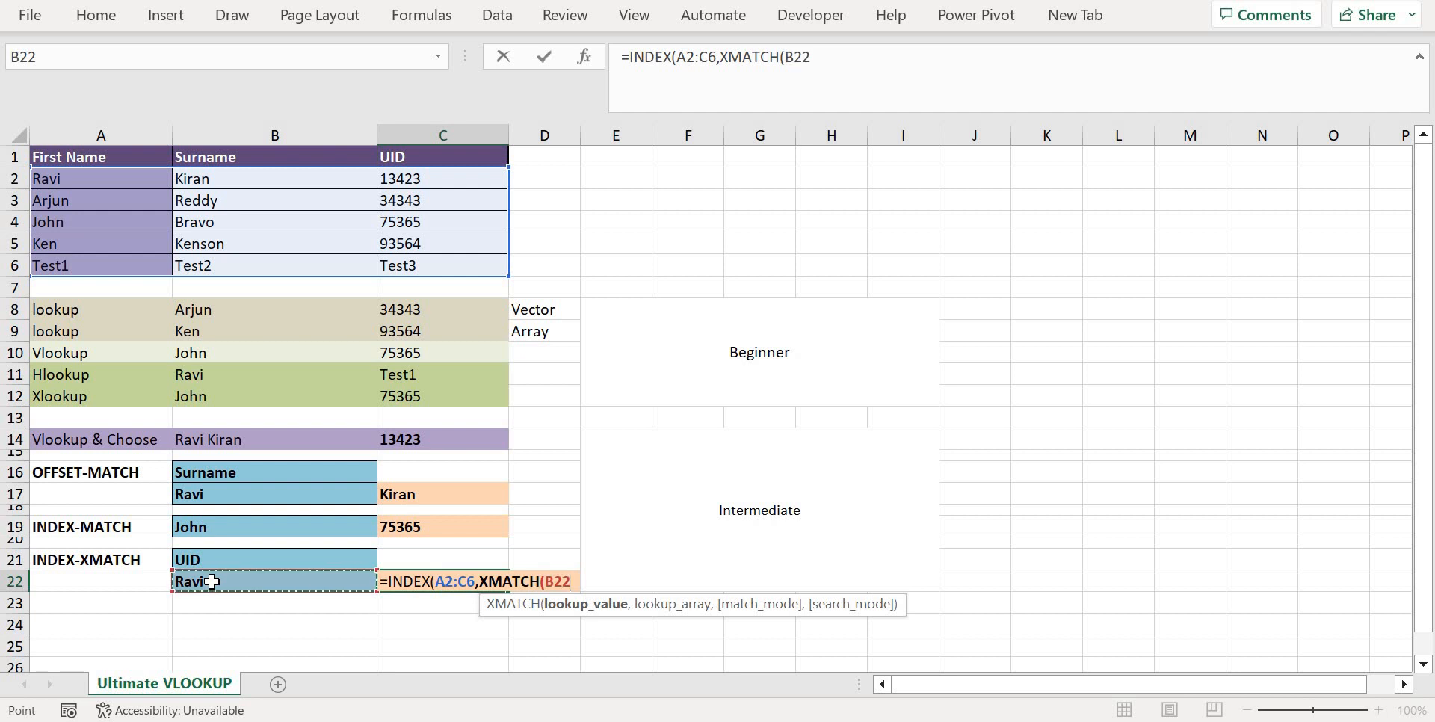
pyautogui.write(',')
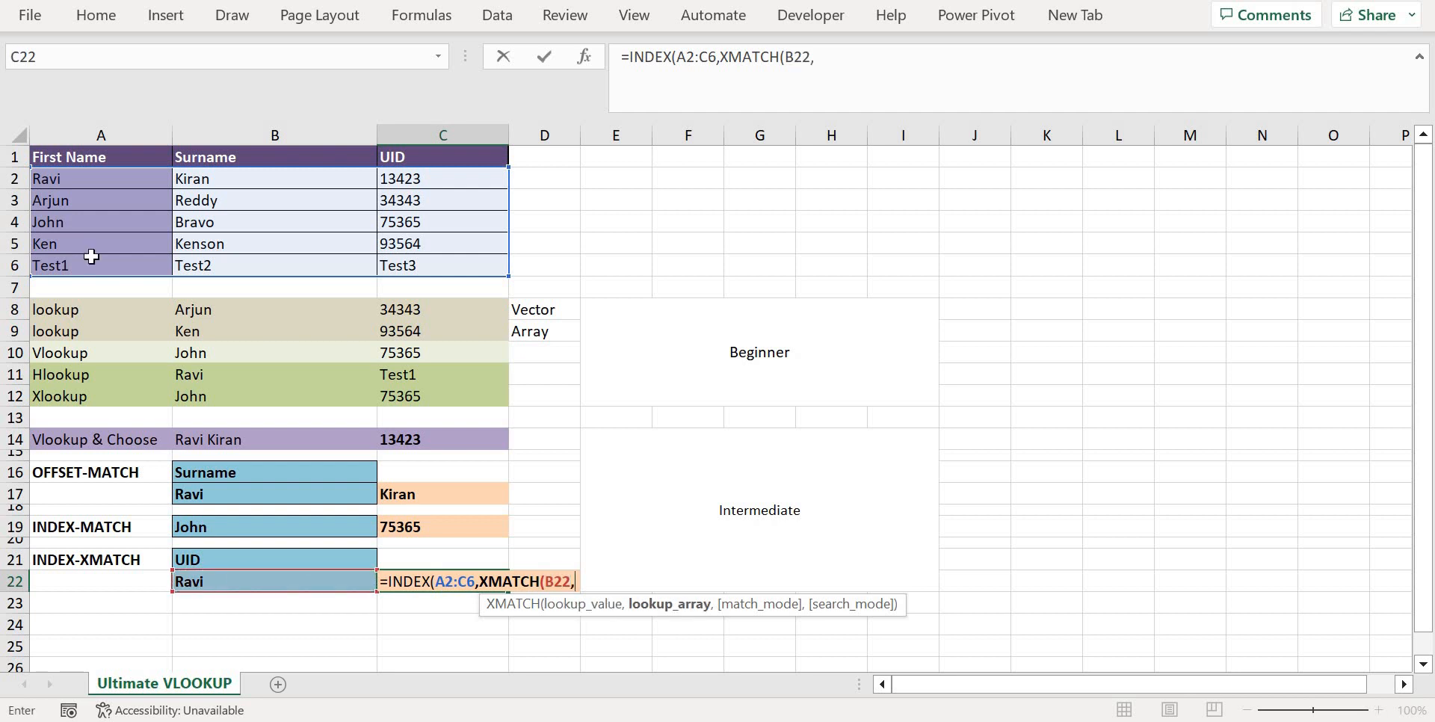
pyautogui.click(92, 181)
pyautogui.moveTo(93, 207); pyautogui.dragTo(95, 269)
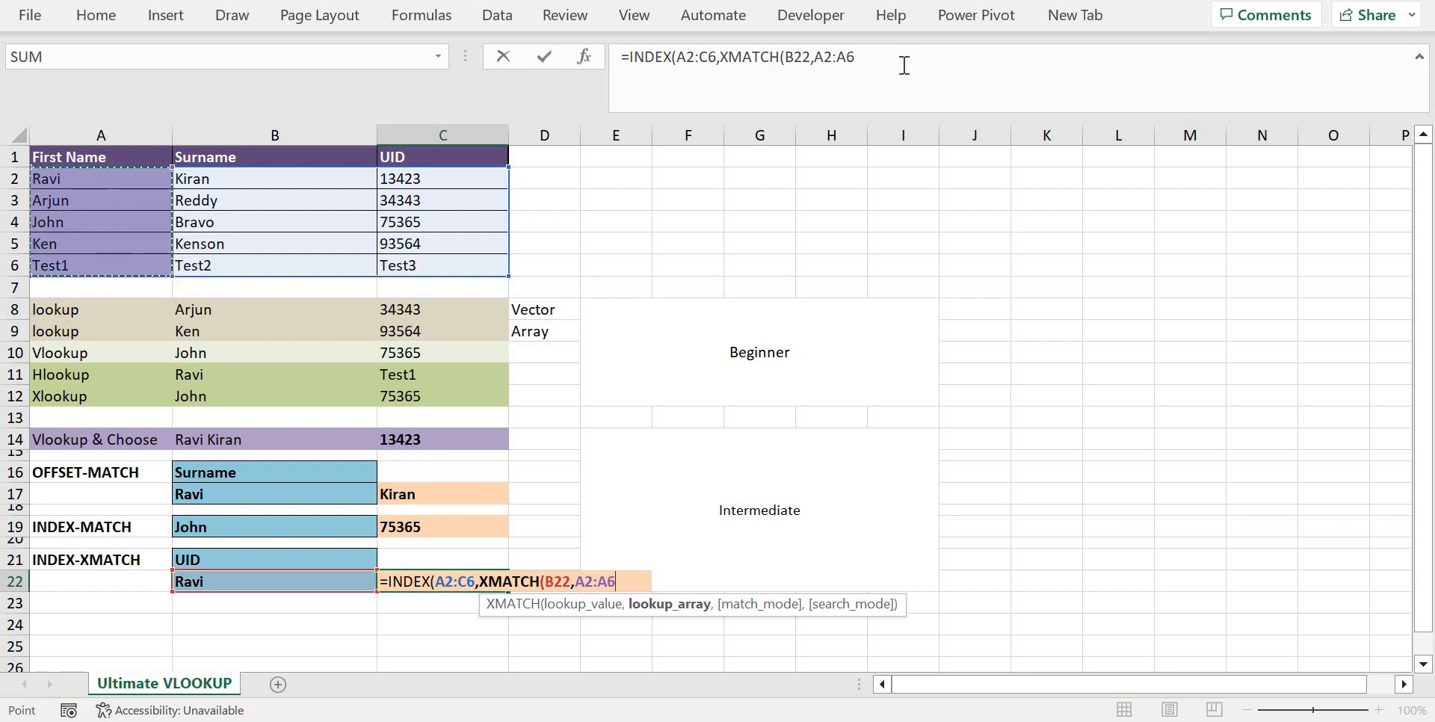
pyautogui.write('),')
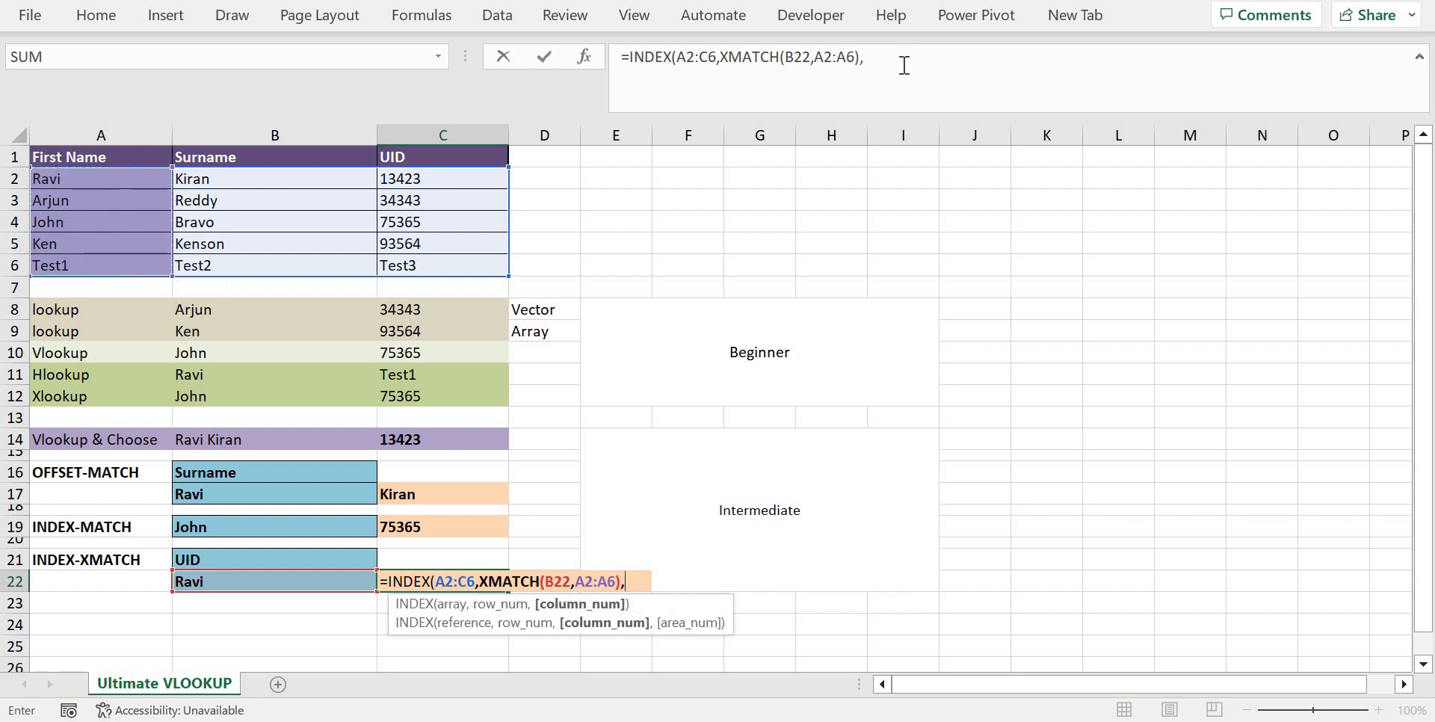
pyautogui.click(295, 561)
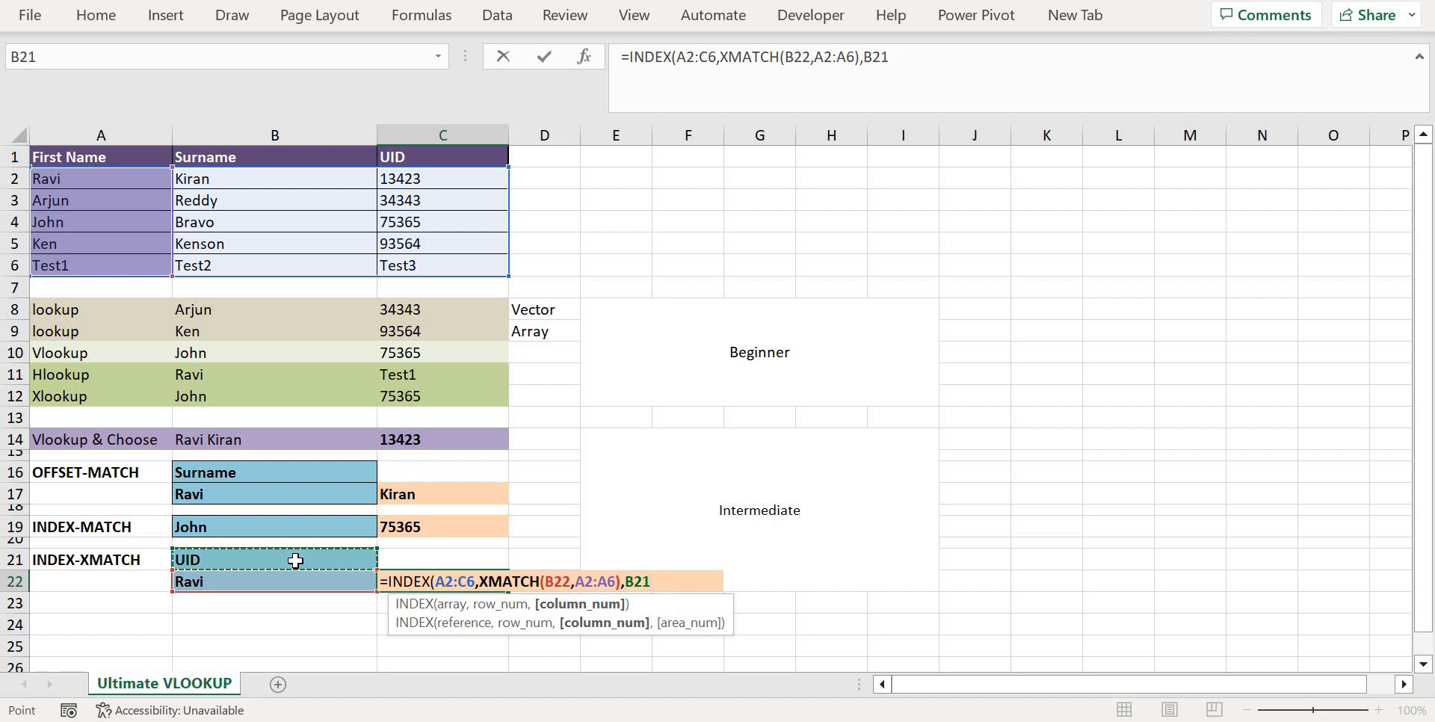
pyautogui.press('BackSpace')
pyautogui.press('BackSpace')
pyautogui.press('BackSpace')
# Add XMATCH(B21,A1:C1) as the column number argument and complete the INDEX formula in C22
pyautogui.write('Xmat')
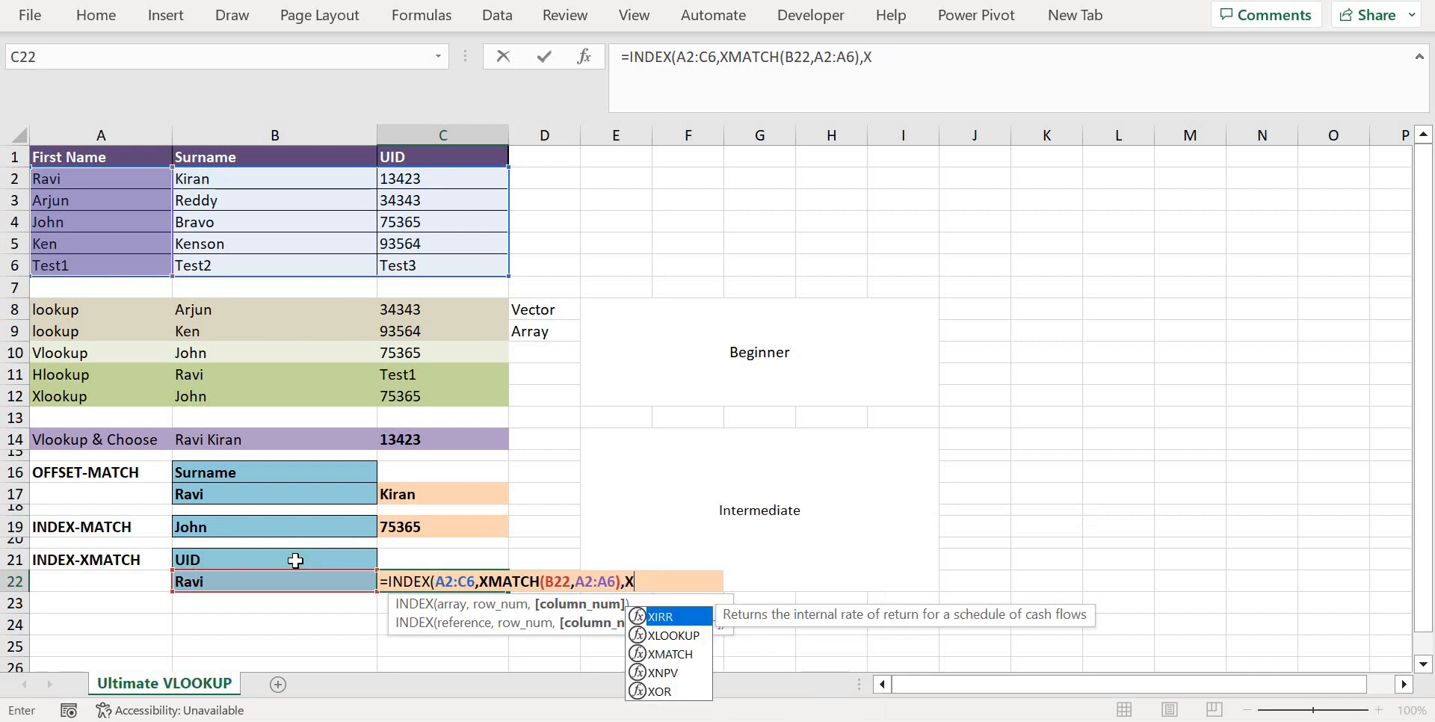
pyautogui.press('Tab')
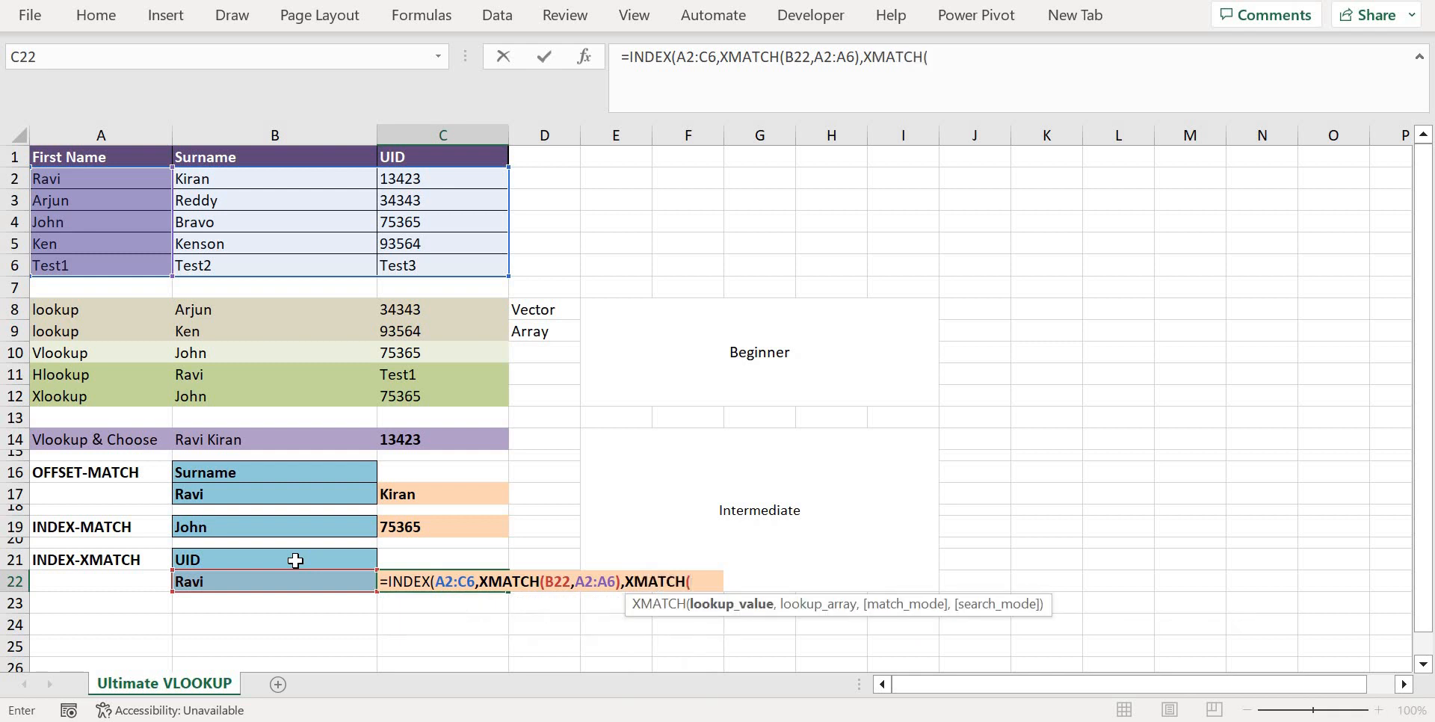
pyautogui.click(295, 561)
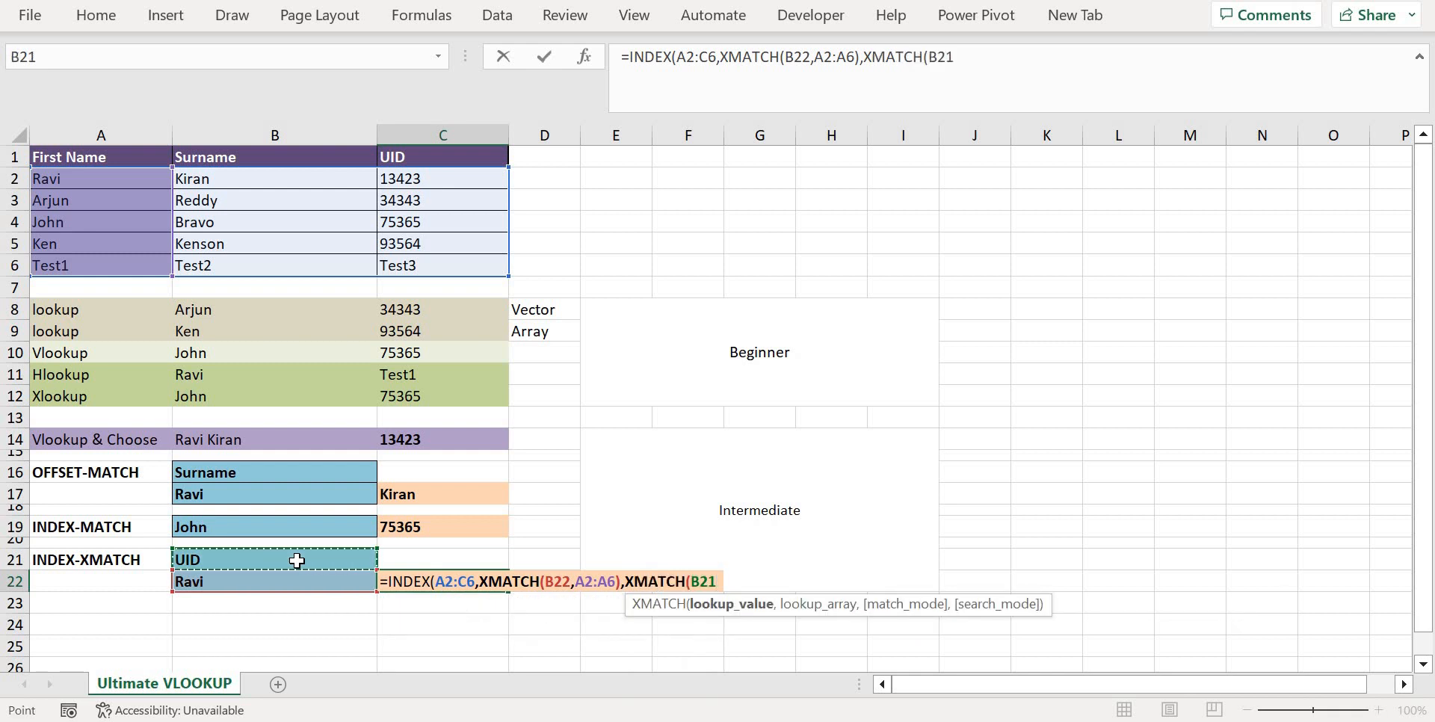
pyautogui.write(',')
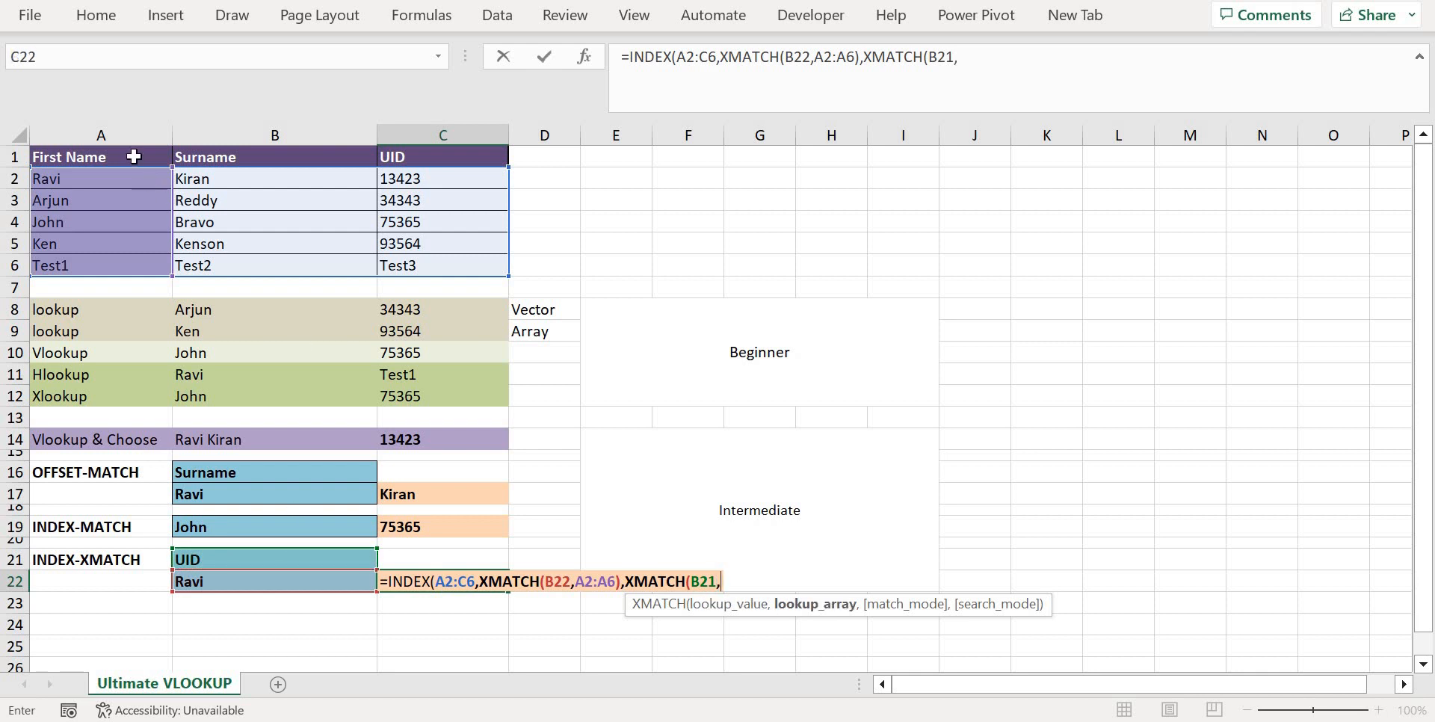
pyautogui.moveTo(134, 156); pyautogui.dragTo(455, 153)
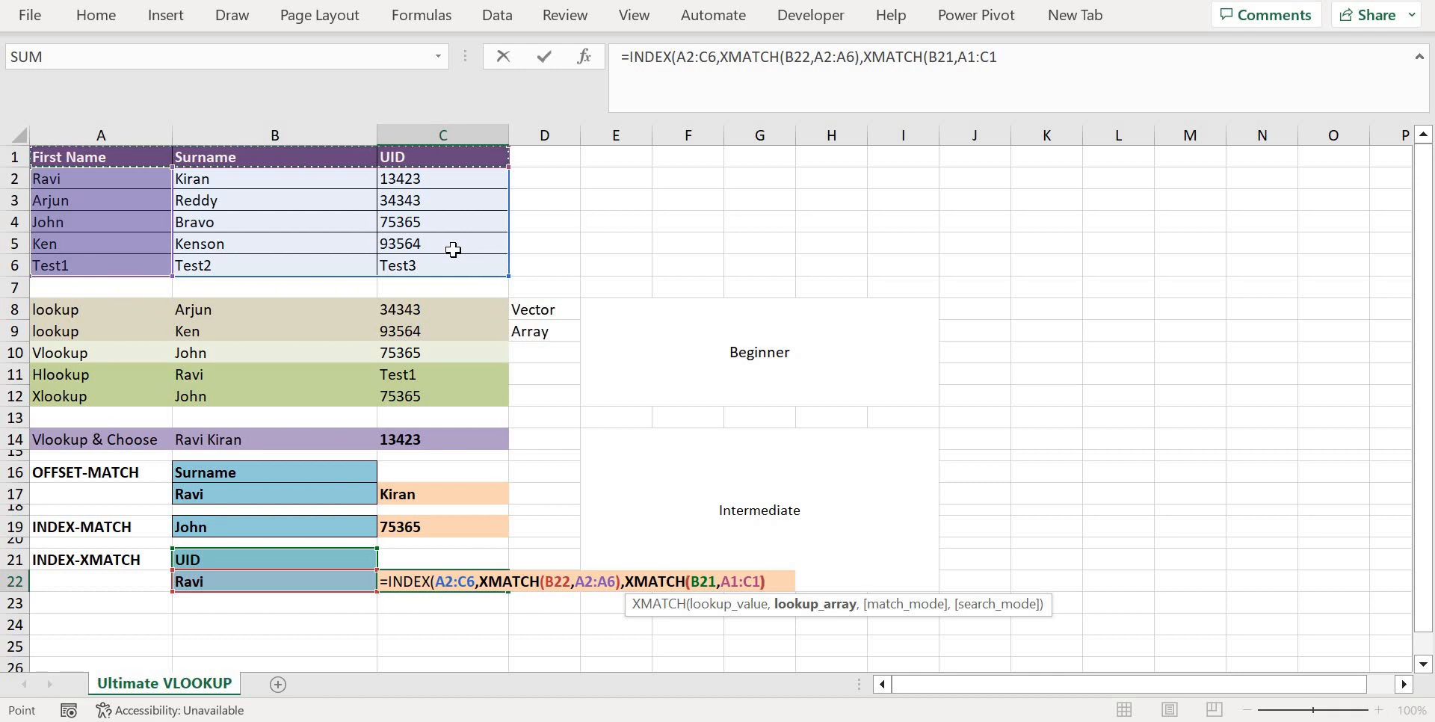
pyautogui.write(')')
pyautogui.press('Return')
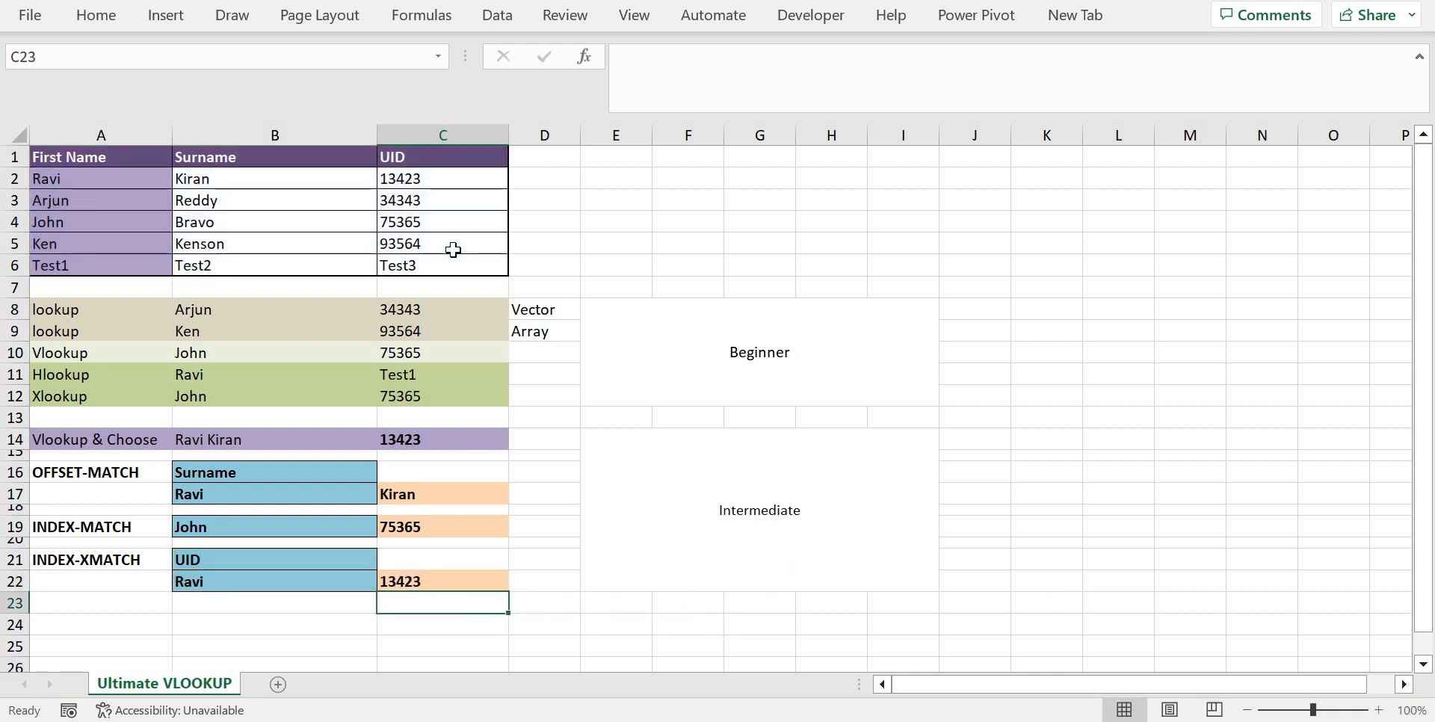
# Check the lookup header in B21 and the INDEX-XMATCH formula and result in C22
pyautogui.press('Up')
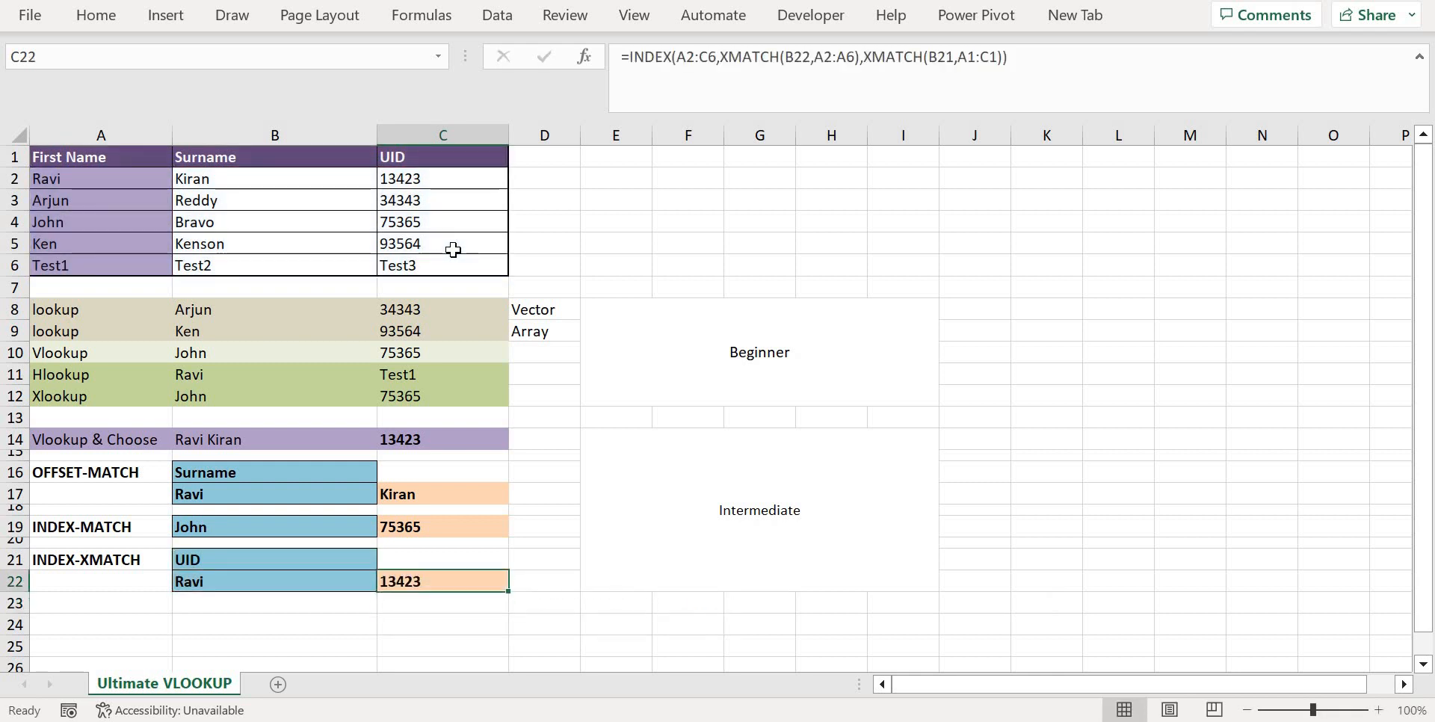
pyautogui.click(214, 559)
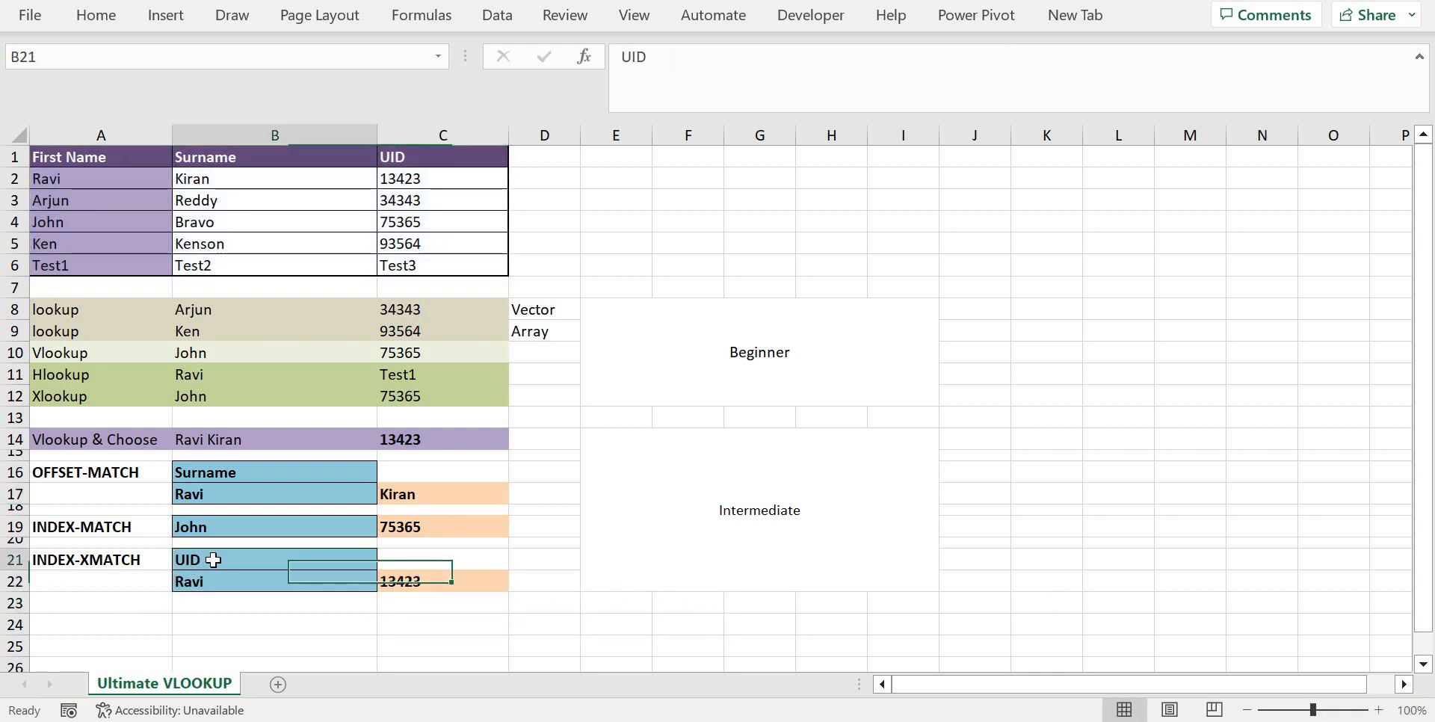
pyautogui.click(449, 584)
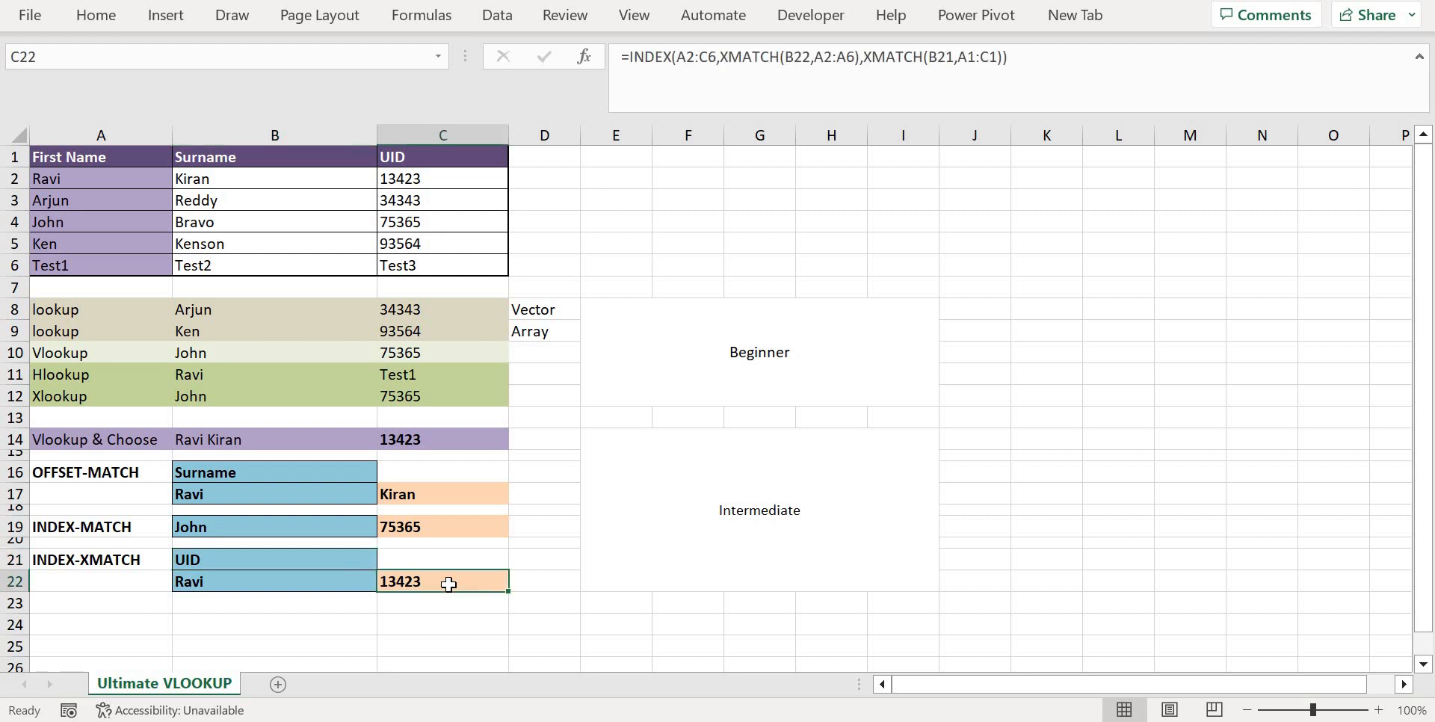